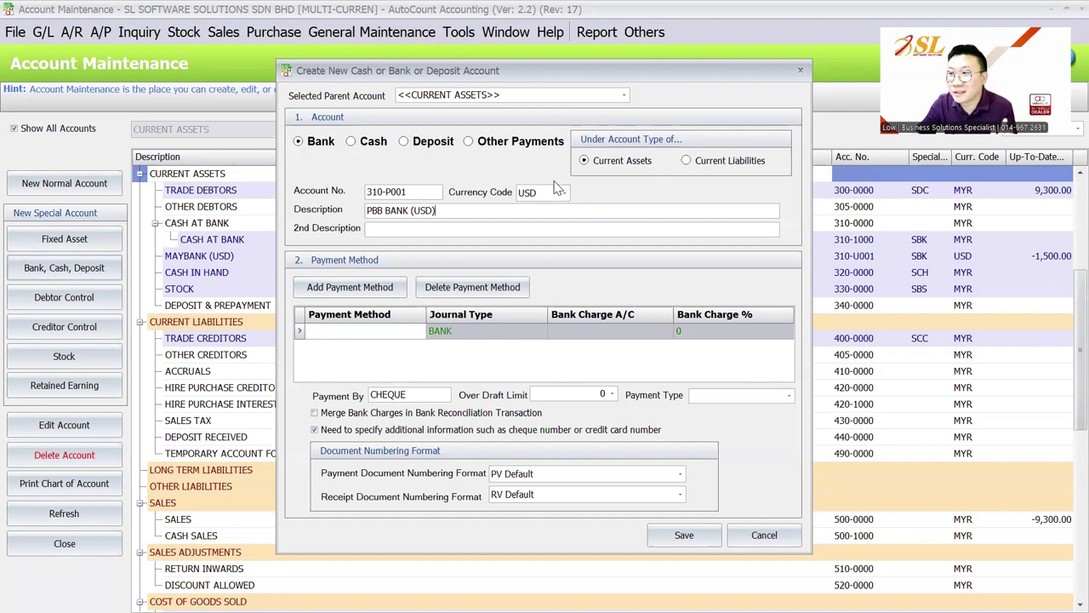
Save PBB BANK (USD) and confirm it is listed as 310-P001 below MAYBANK (USD).
{"action": "left_click", "coordinate": [686, 533]}
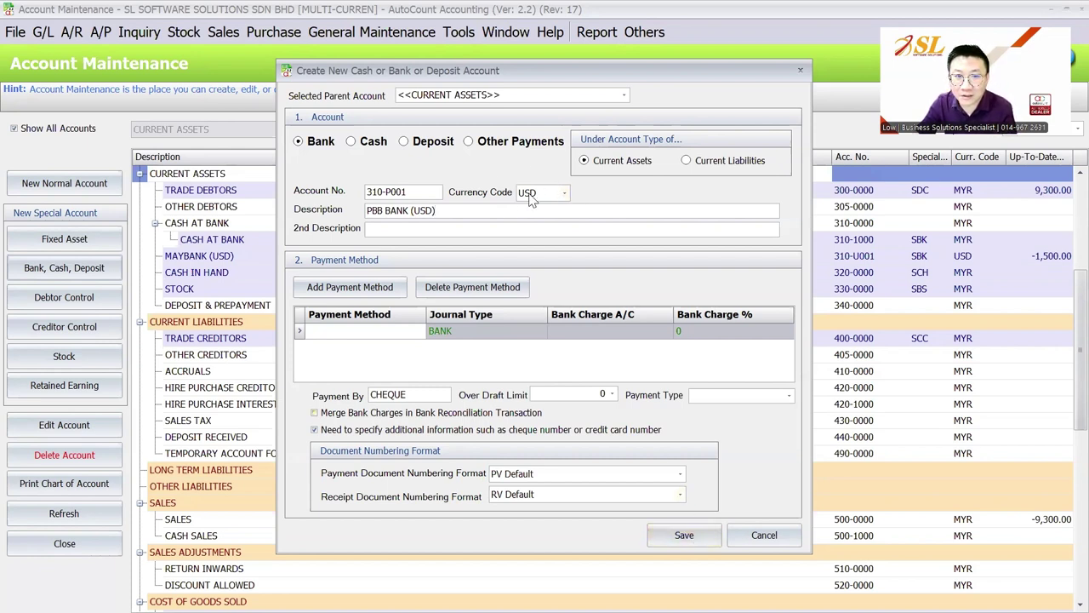
{"action": "left_click", "coordinate": [684, 535]}
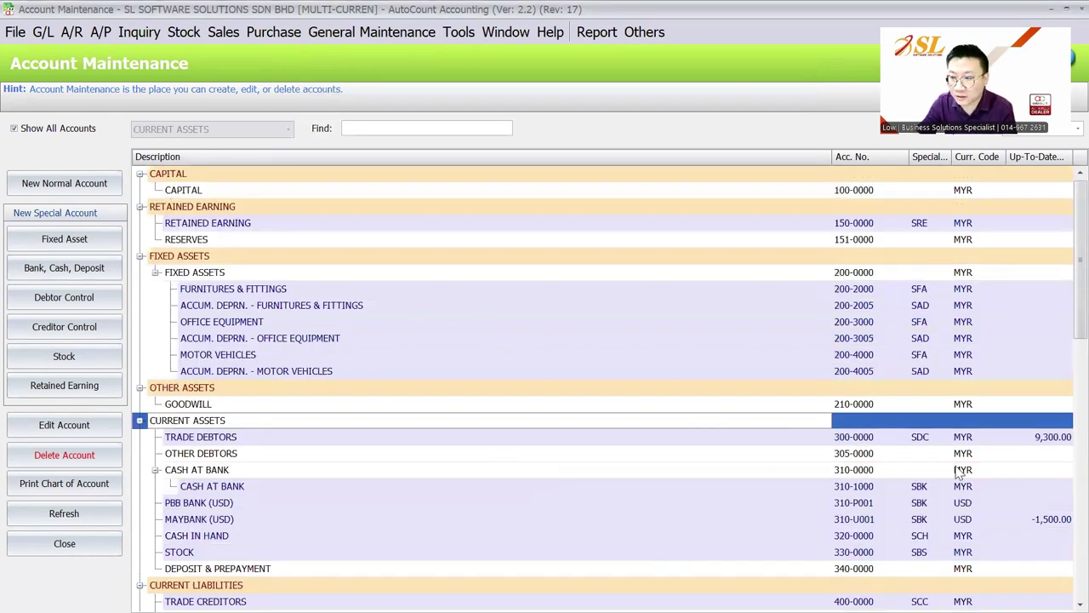
{"action": "scroll", "coordinate": [961, 473], "scroll_direction": "down", "scroll_amount": 1}
{"action": "left_click", "coordinate": [970, 469]}
{"action": "scroll", "coordinate": [968, 472], "scroll_direction": "down", "scroll_amount": 1}
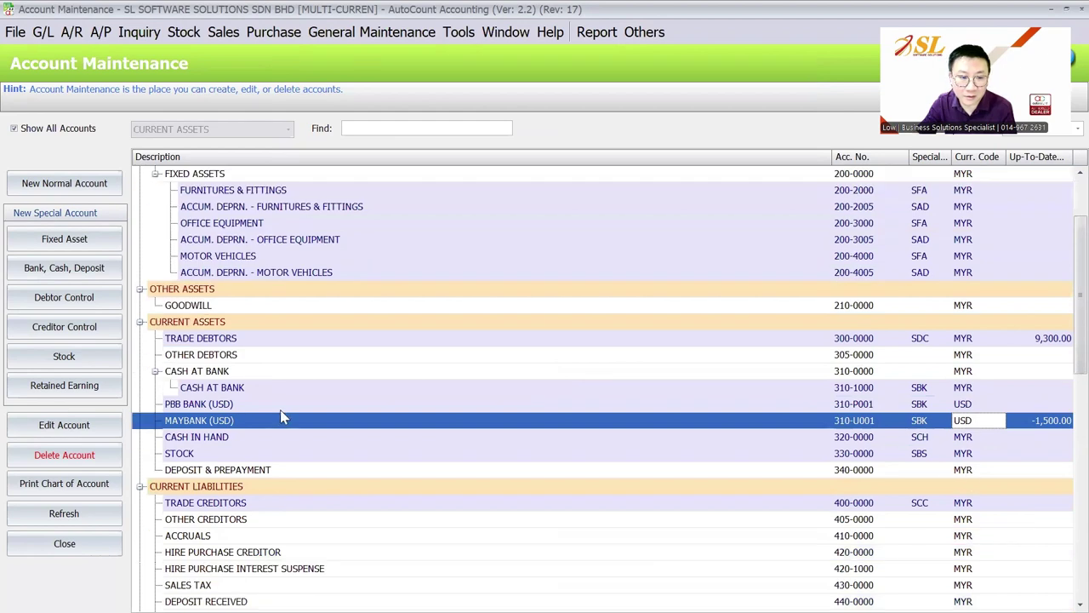
{"action": "left_click", "coordinate": [194, 404]}
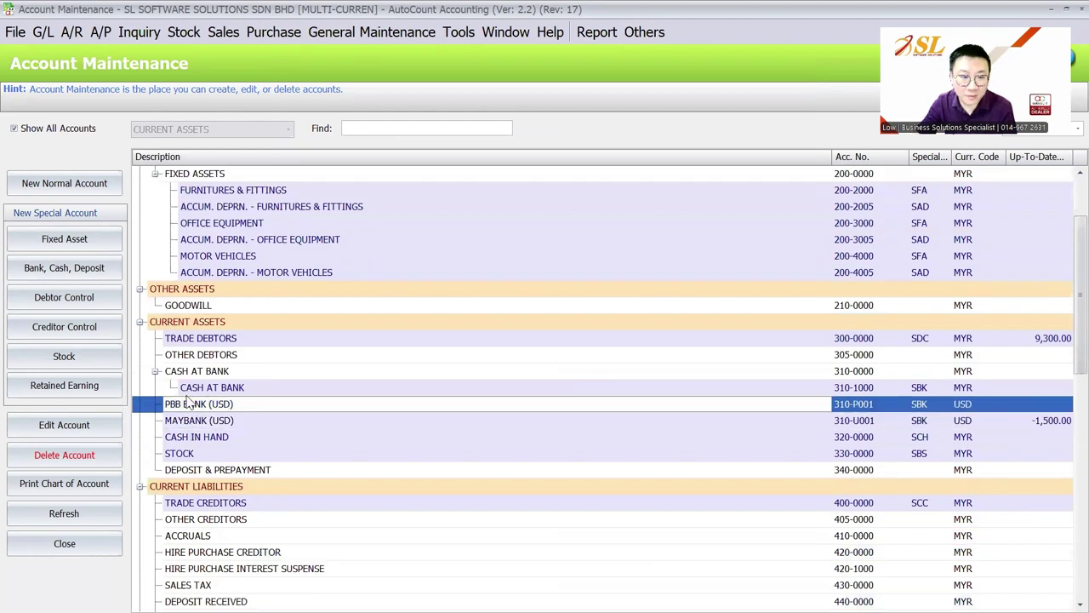
{"action": "left_click", "coordinate": [70, 34]}
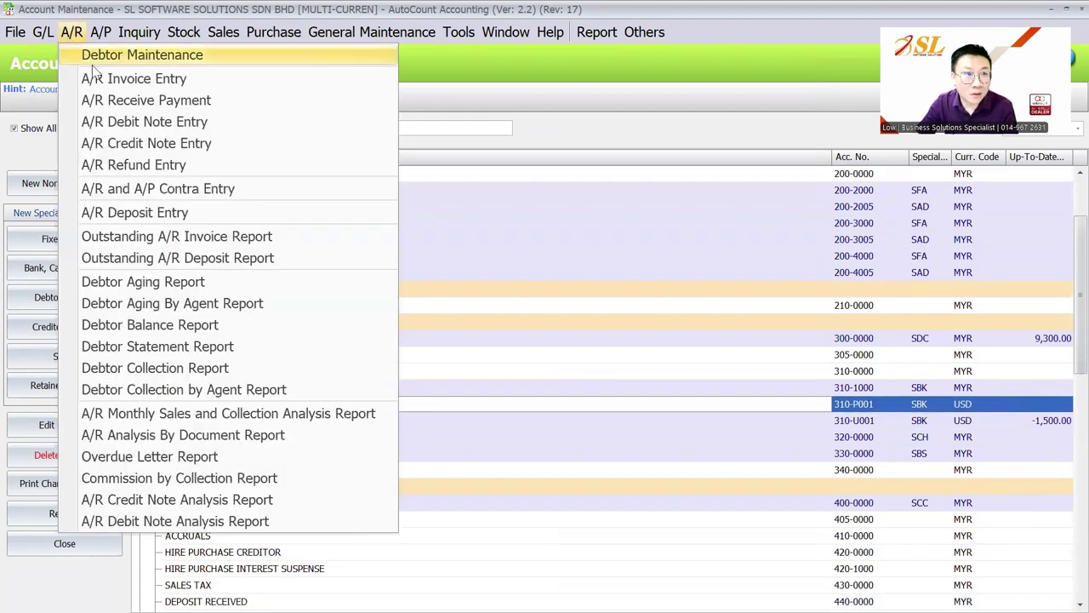
In a new A/R payment, create debtor USD CUSTOMER 2 with USD currency.
{"action": "left_click", "coordinate": [111, 101]}
{"action": "left_click", "coordinate": [276, 135]}
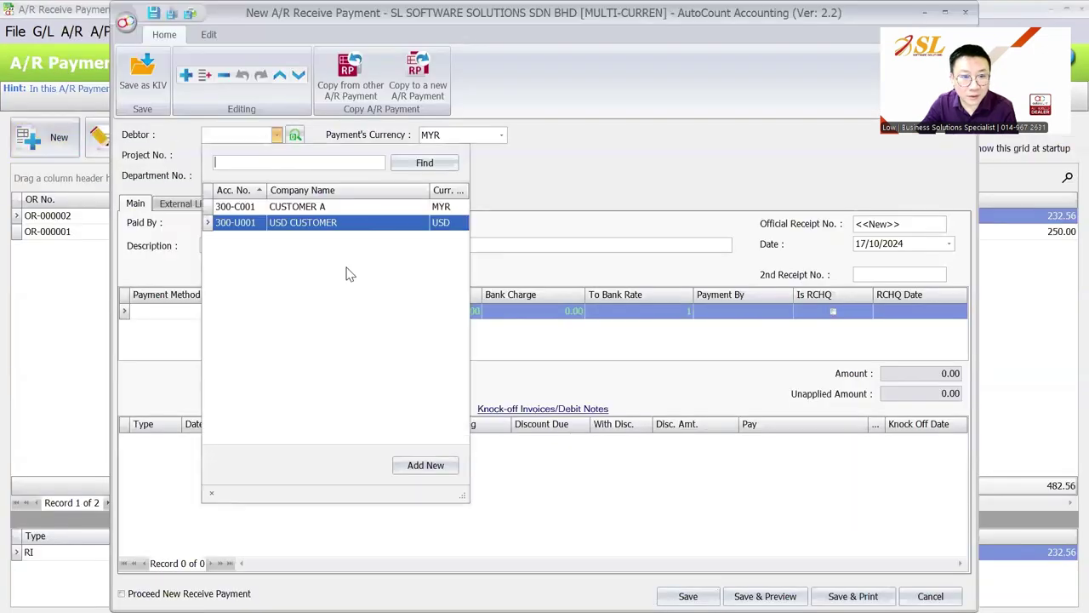
{"action": "left_click", "coordinate": [418, 465]}
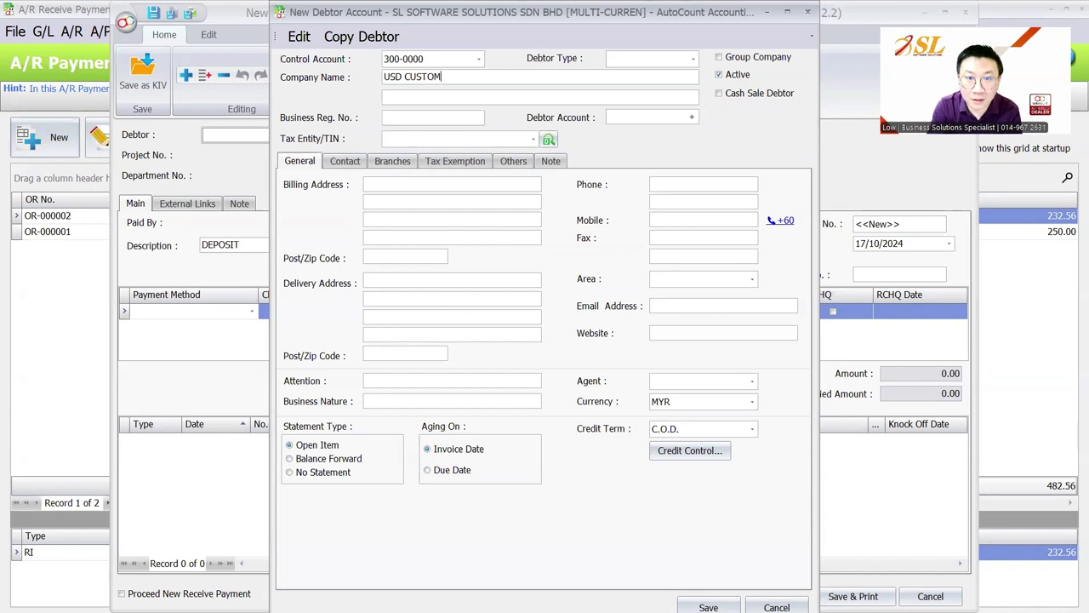
{"action": "type", "text": "USD CUSTOMER 2"}
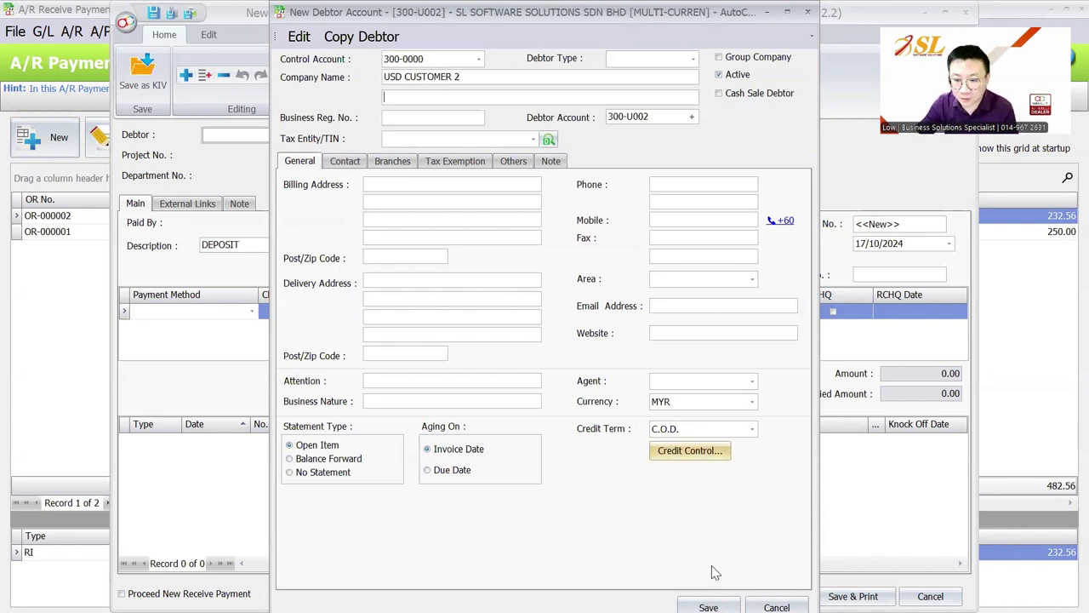
{"action": "left_click", "coordinate": [711, 401]}
{"action": "left_click", "coordinate": [706, 137]}
{"action": "left_click", "coordinate": [708, 606]}
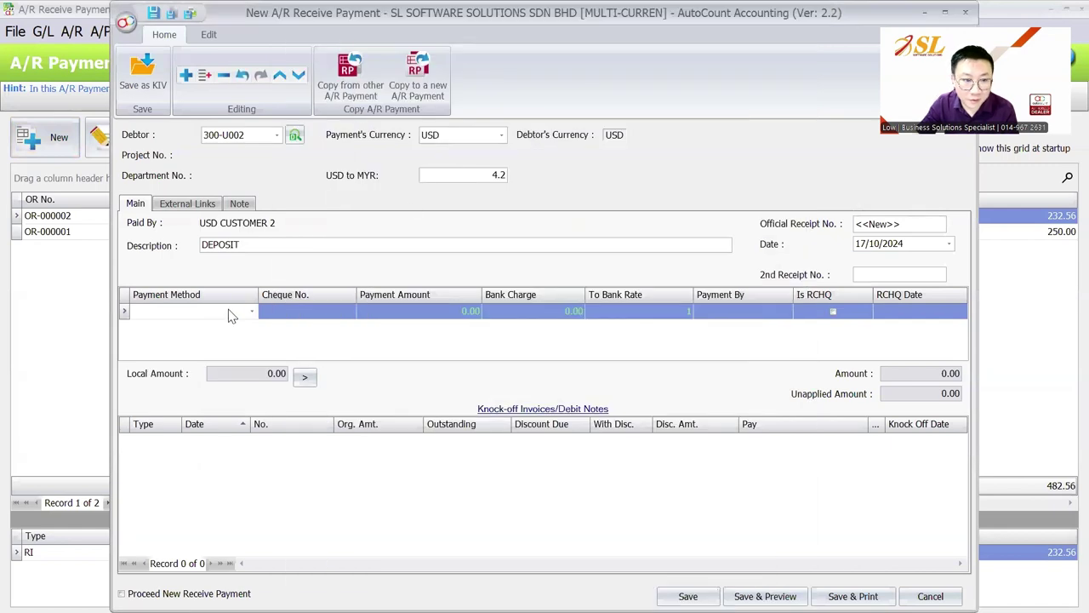
Receive 1,000 into PBB BANK (USD) and save it as OR-000003 without a cheque number.
{"action": "left_click", "coordinate": [230, 311]}
{"action": "left_click", "coordinate": [219, 134]}
{"action": "left_click", "coordinate": [402, 313]}
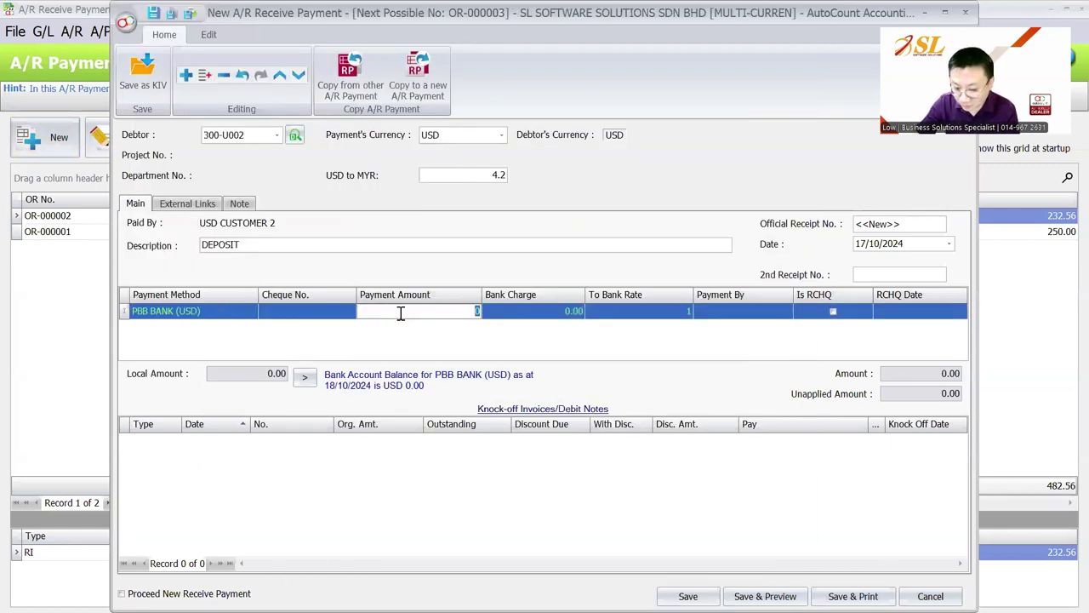
{"action": "key", "text": "Tab"}
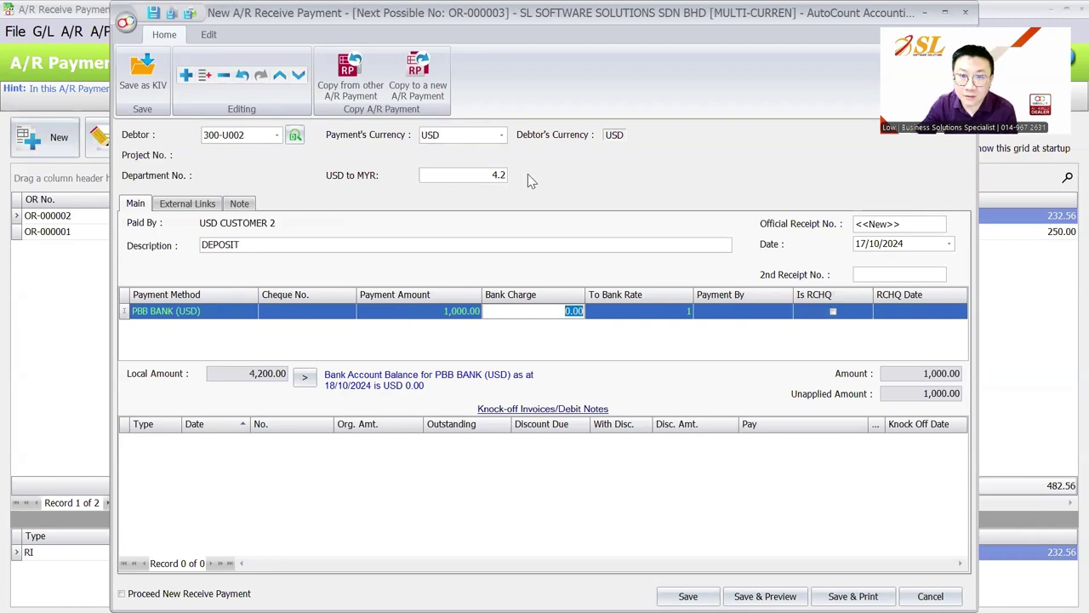
{"action": "key", "text": "ctrl+s"}
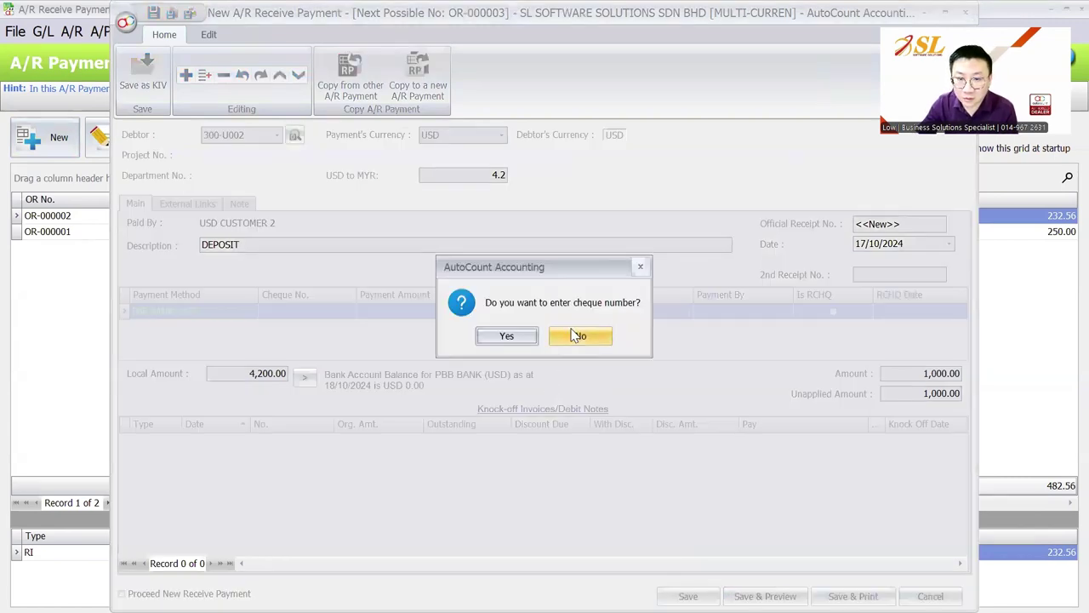
{"action": "left_click", "coordinate": [590, 333]}
{"action": "left_click", "coordinate": [44, 31]}
{"action": "left_click", "coordinate": [68, 78]}
Start a payment voucher from PBB BANK (USD) with a line charged to PURCHASES 610-0000.
{"action": "left_click", "coordinate": [55, 140]}
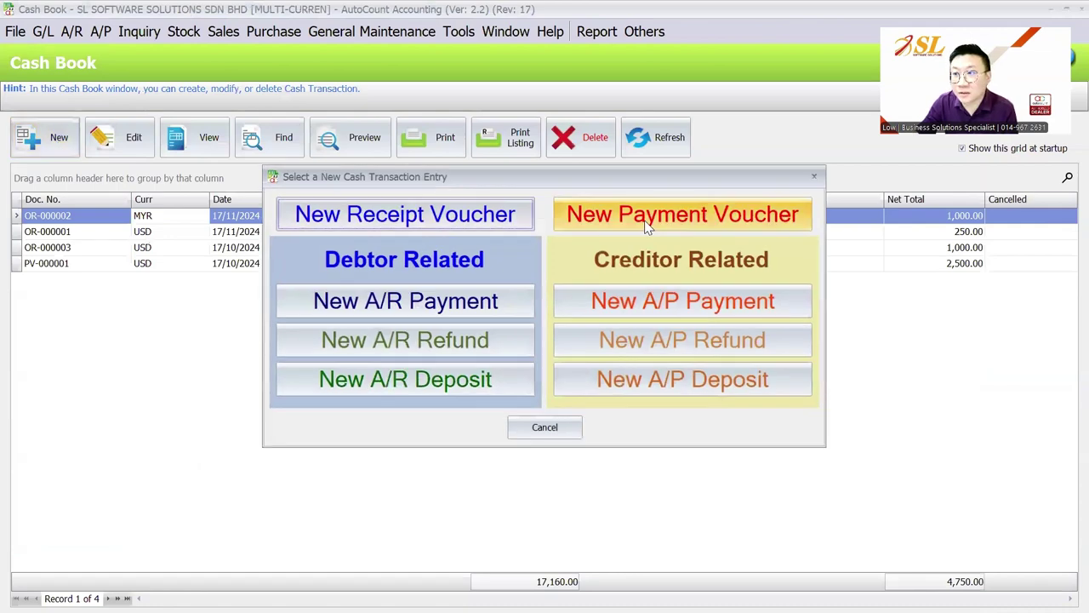
{"action": "left_click", "coordinate": [647, 223]}
{"action": "left_click", "coordinate": [198, 260]}
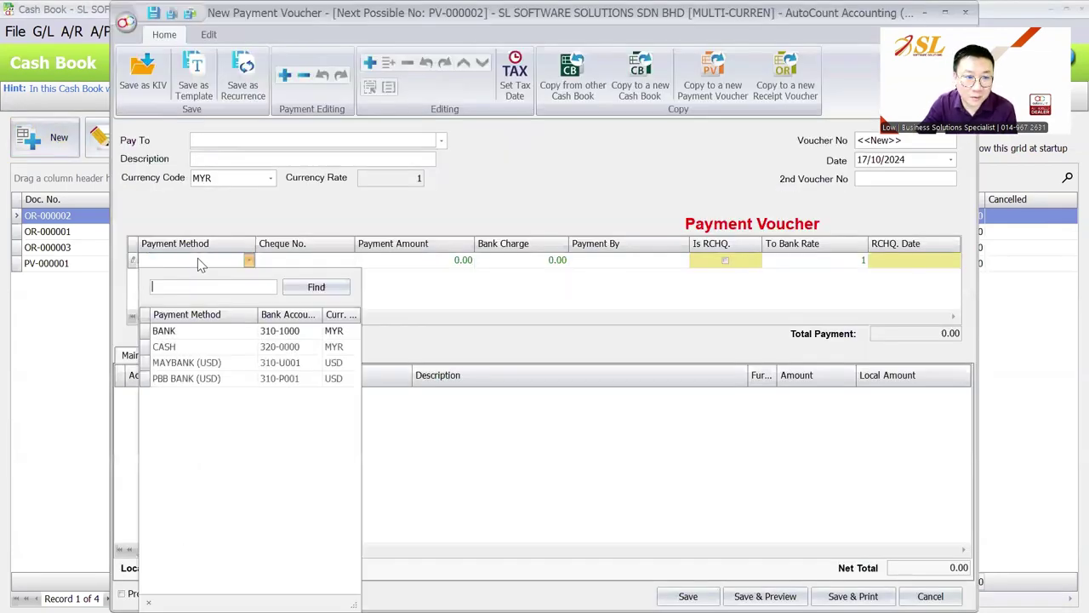
{"action": "left_click", "coordinate": [187, 378]}
{"action": "right_click", "coordinate": [240, 430]}
{"action": "left_click", "coordinate": [273, 230]}
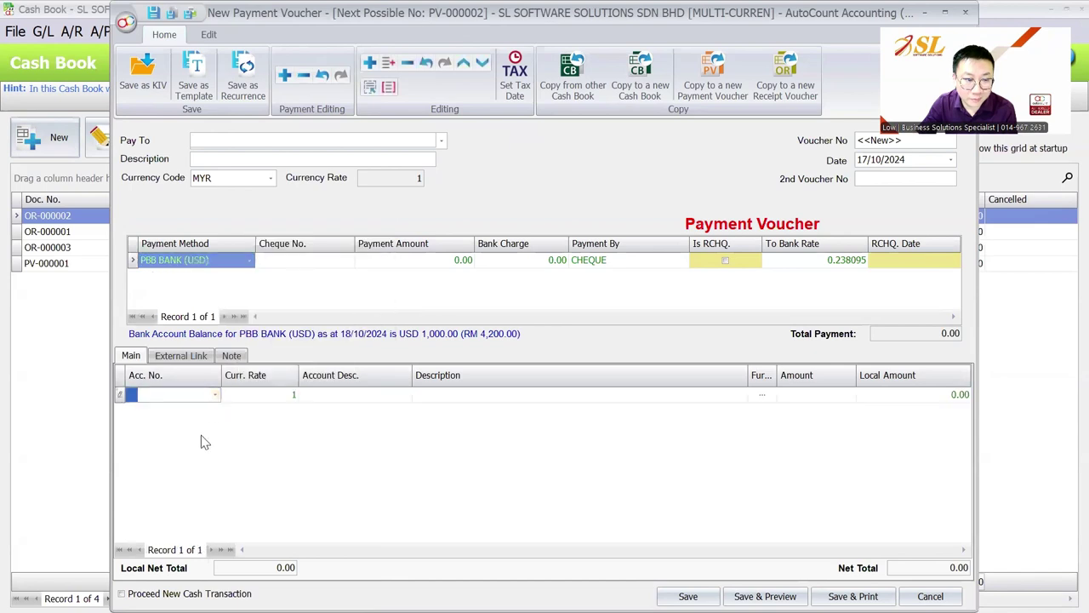
{"action": "left_click", "coordinate": [192, 398]}
{"action": "key", "text": "Return"}
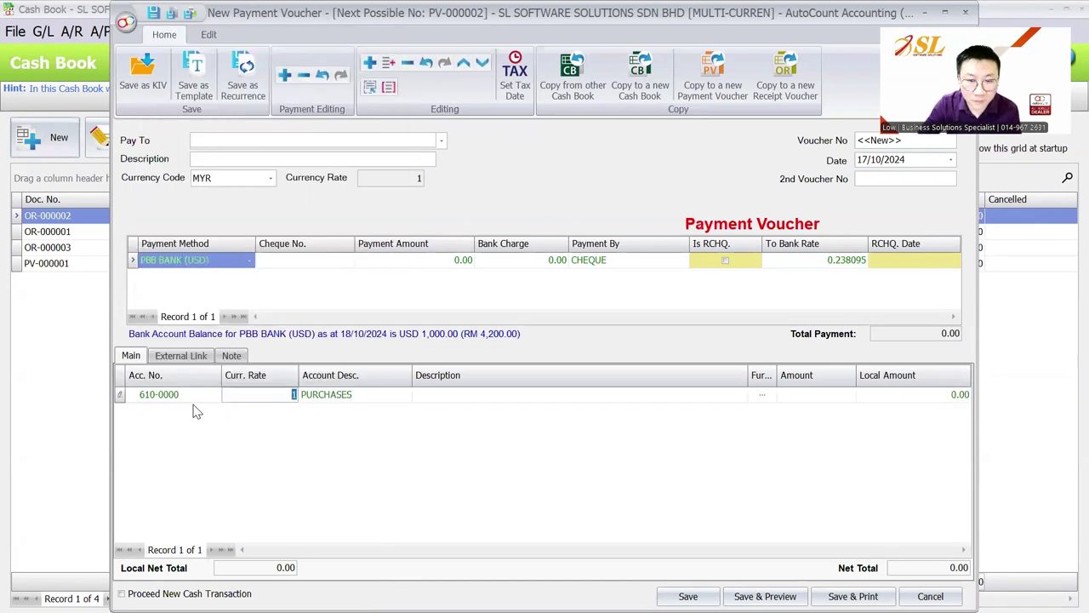
Set currency USD at rate 4.3 and amount 1,000, then save PV-000002 without a cheque number.
{"action": "left_click", "coordinate": [270, 177]}
{"action": "left_click", "coordinate": [275, 266]}
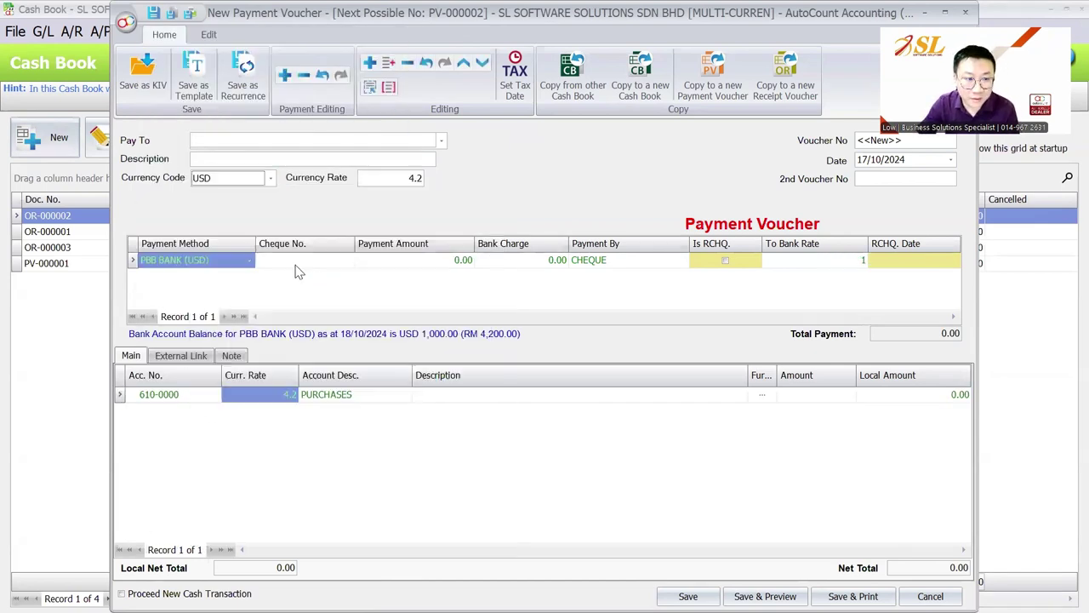
{"action": "key", "text": "Tab"}
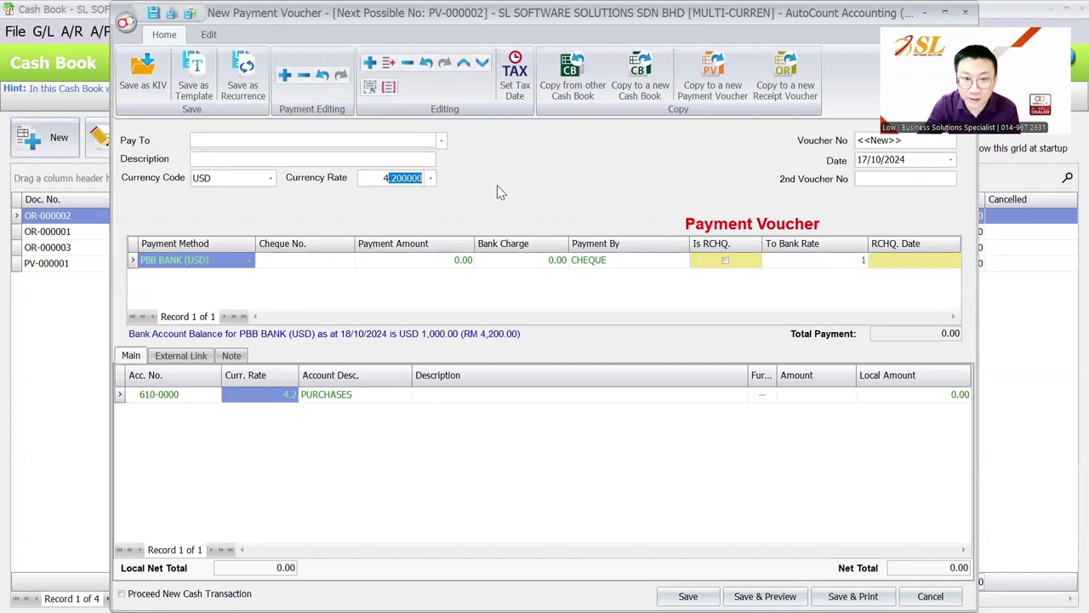
{"action": "type", "text": "4.3"}
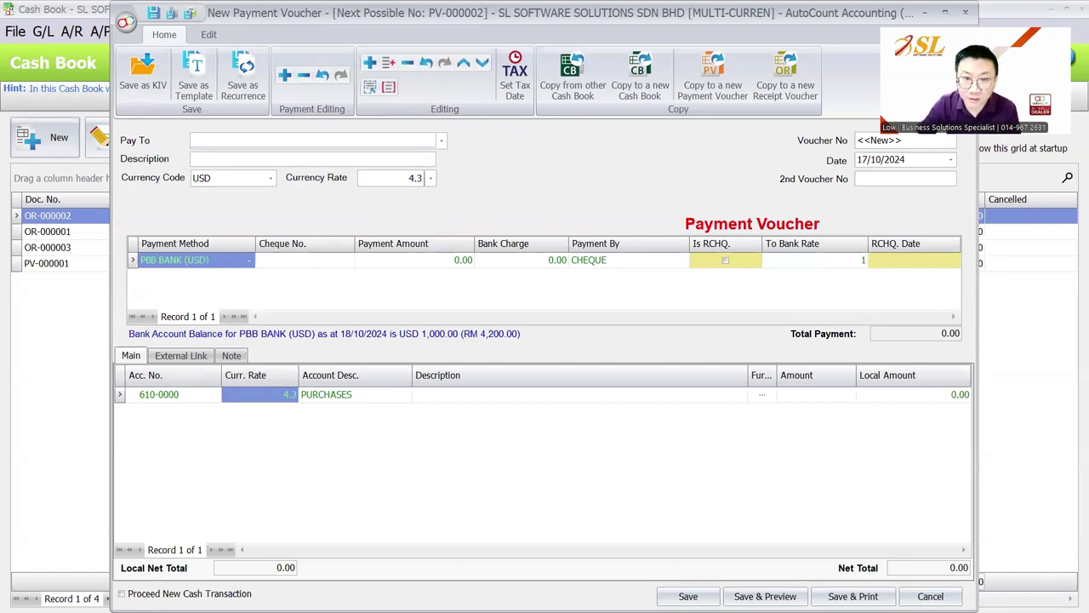
{"action": "left_click", "coordinate": [459, 259]}
{"action": "type", "text": "1000"}
{"action": "left_click", "coordinate": [823, 395]}
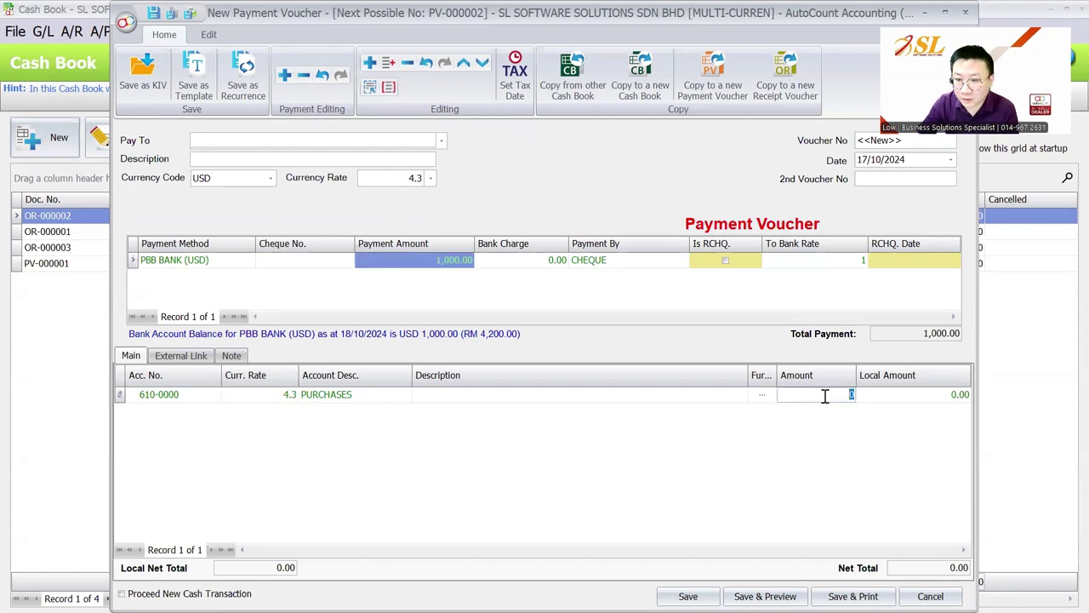
{"action": "key", "text": "Tab"}
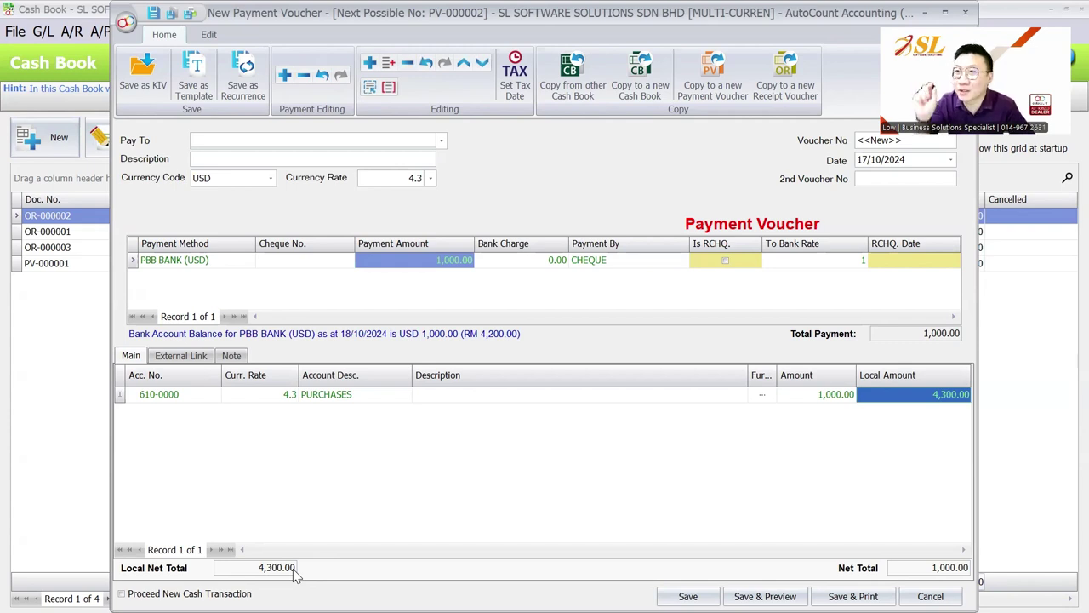
{"action": "left_click", "coordinate": [687, 595]}
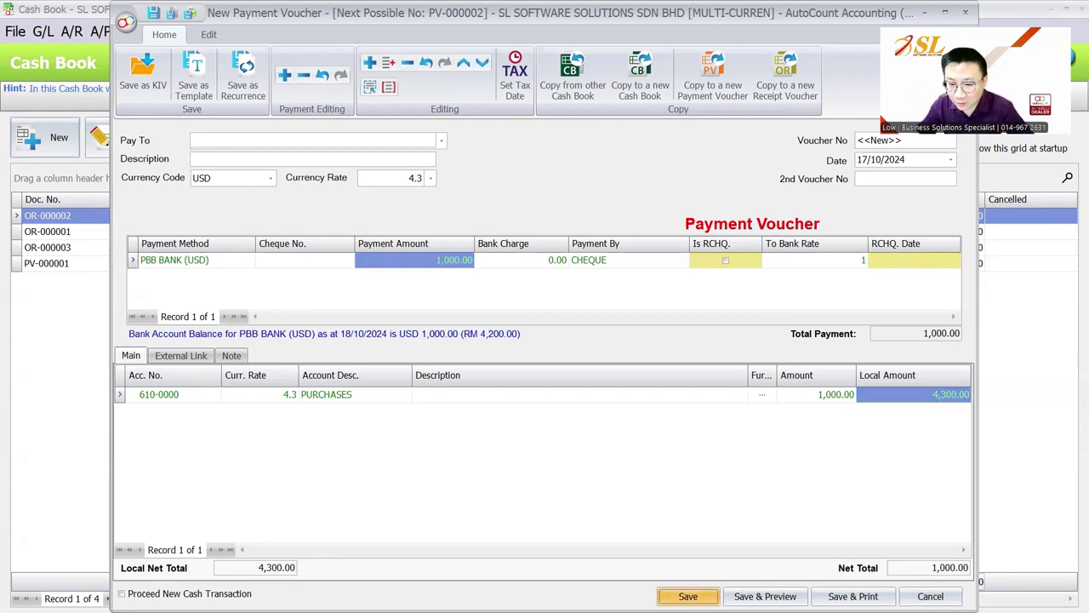
{"action": "left_click", "coordinate": [578, 334]}
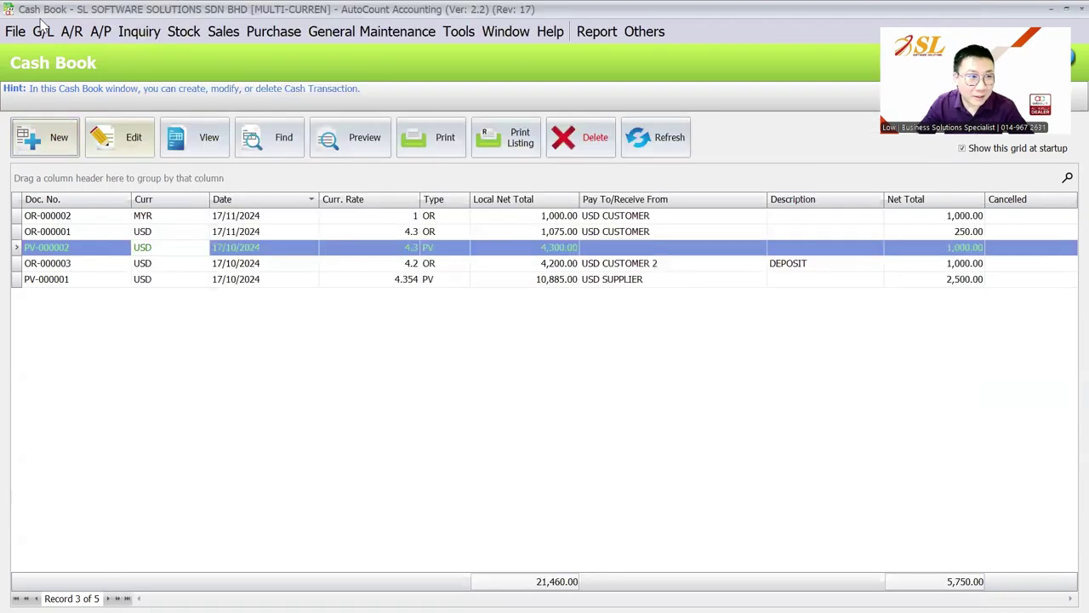
Run the ledger inquiry for 310-P001 and review the OR-000003 and PV-000002 entries.
{"action": "left_click", "coordinate": [42, 32]}
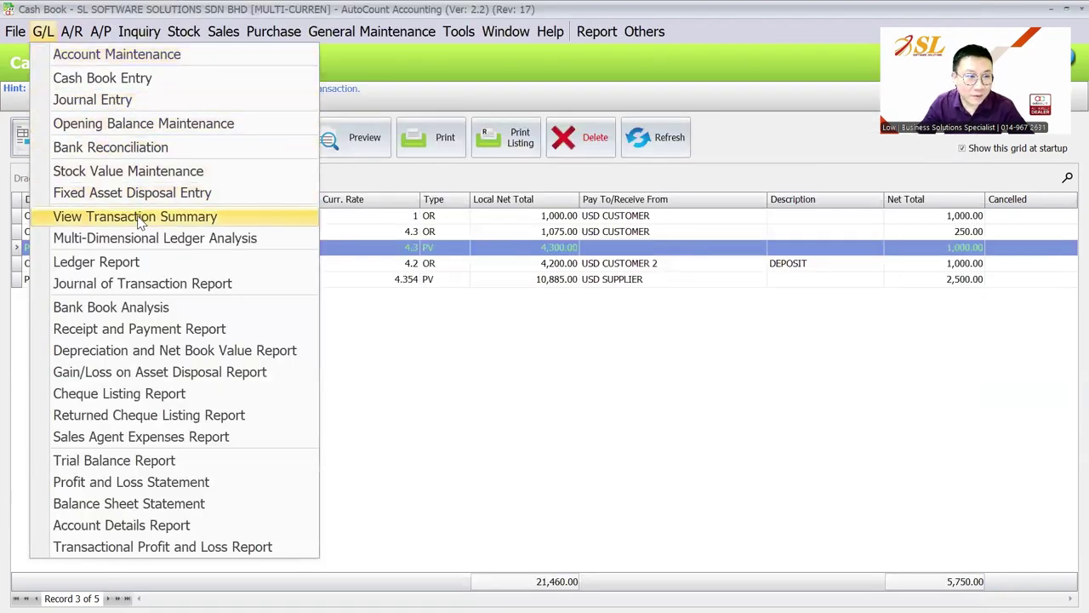
{"action": "left_click", "coordinate": [119, 264]}
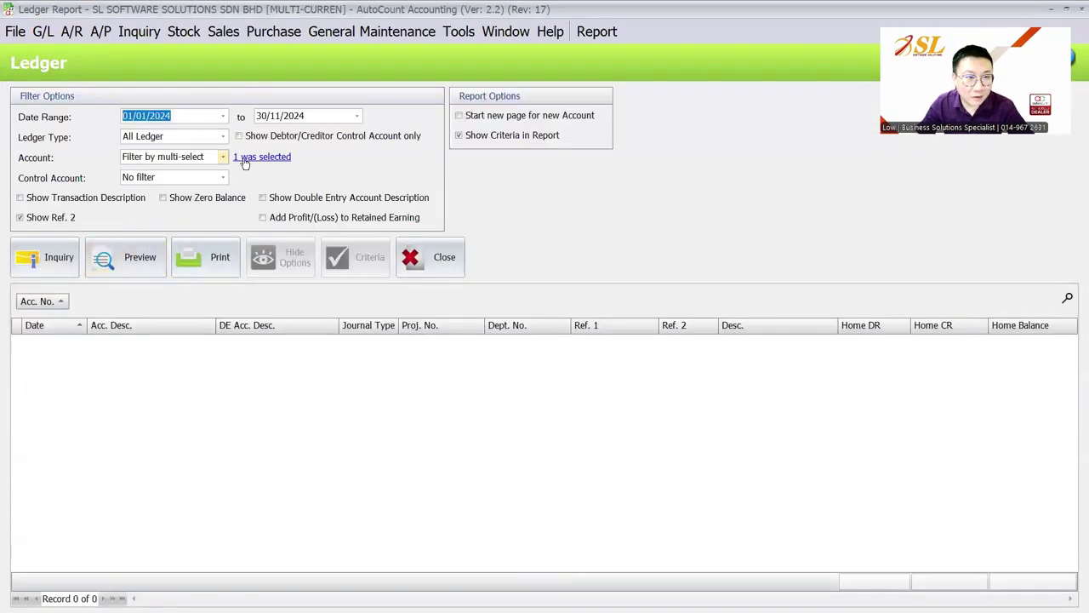
{"action": "left_click", "coordinate": [246, 157]}
{"action": "scroll", "coordinate": [409, 387], "scroll_direction": "down", "scroll_amount": 1}
{"action": "left_click", "coordinate": [723, 459]}
{"action": "left_click", "coordinate": [68, 265]}
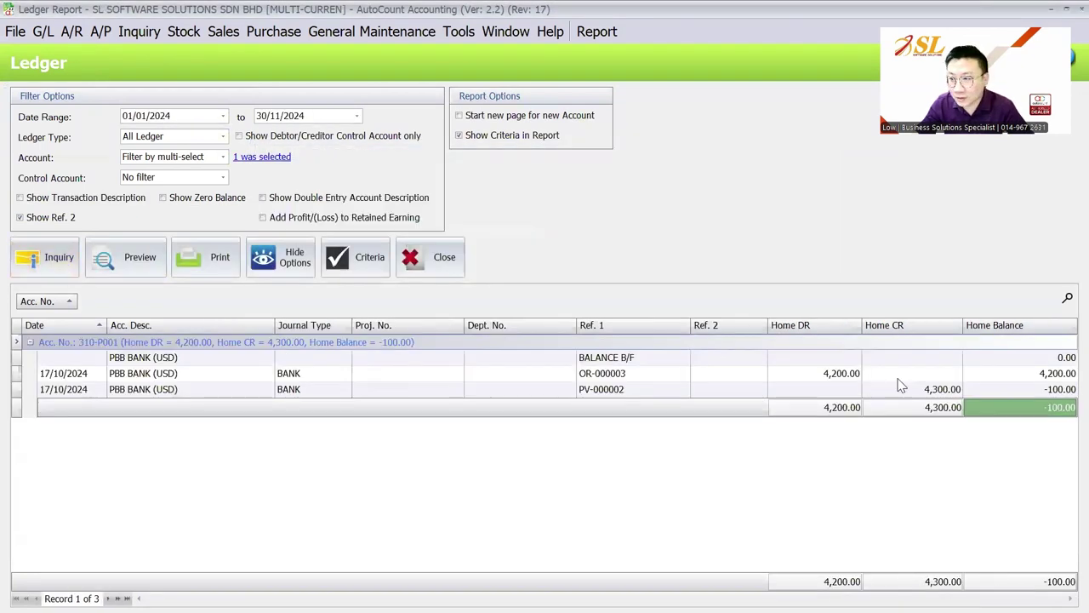
{"action": "left_click", "coordinate": [1041, 375]}
{"action": "left_click", "coordinate": [831, 376]}
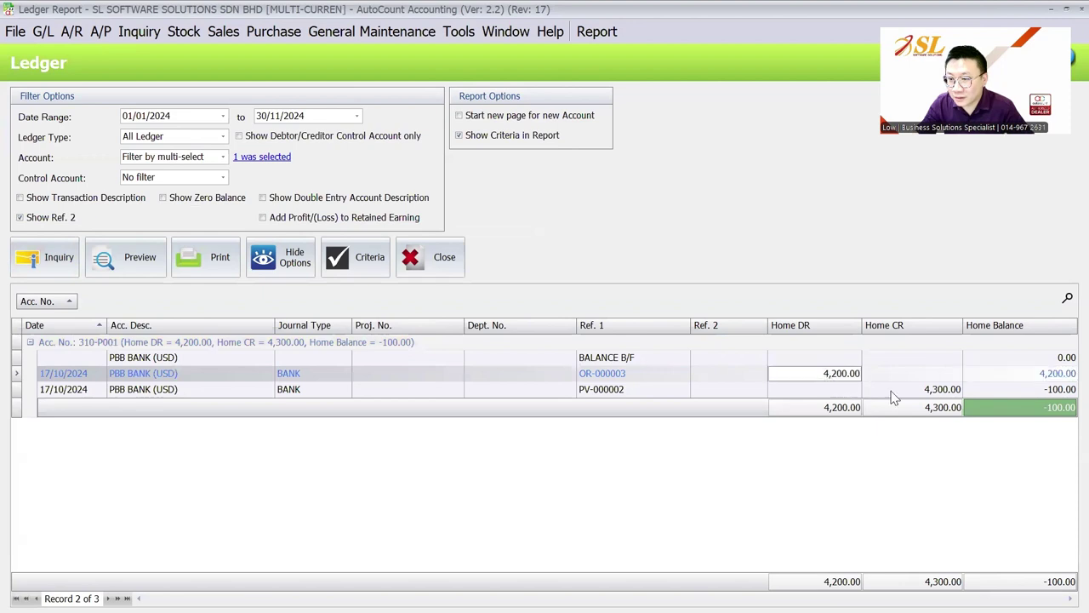
{"action": "left_click", "coordinate": [894, 390]}
Add foreign-currency DR, CR and Balance columns, revealing the -100.00 home balance.
{"action": "right_click", "coordinate": [821, 325]}
{"action": "left_click", "coordinate": [851, 144]}
{"action": "left_click_drag", "start_coordinate": [889, 539], "coordinate": [776, 332]}
{"action": "scroll", "coordinate": [898, 557], "scroll_direction": "down", "scroll_amount": 2}
{"action": "left_click_drag", "start_coordinate": [894, 540], "coordinate": [681, 349]}
{"action": "left_click", "coordinate": [697, 376]}
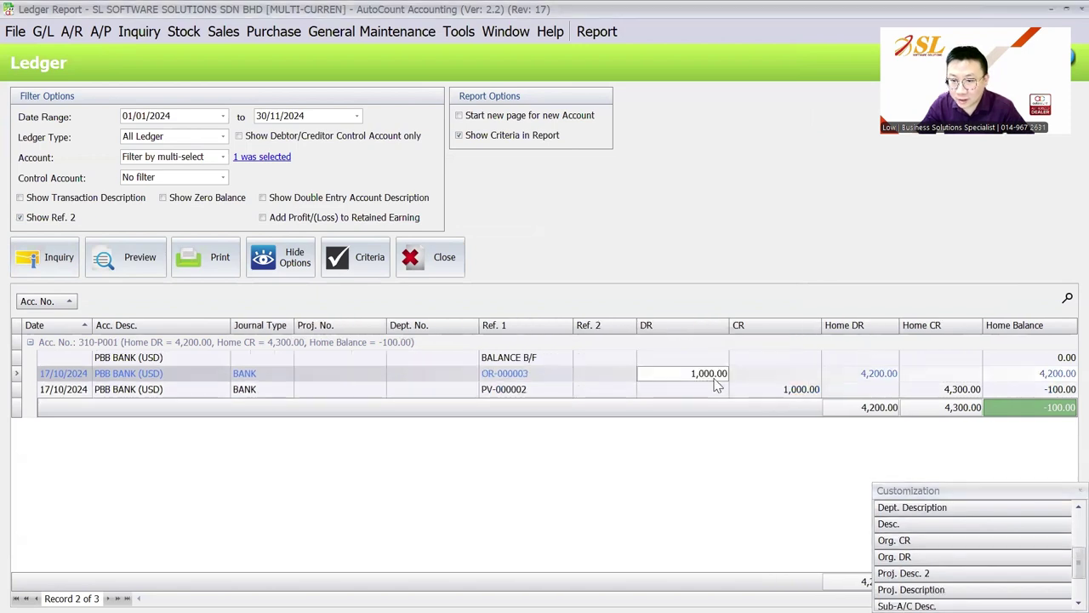
{"action": "left_click", "coordinate": [768, 393]}
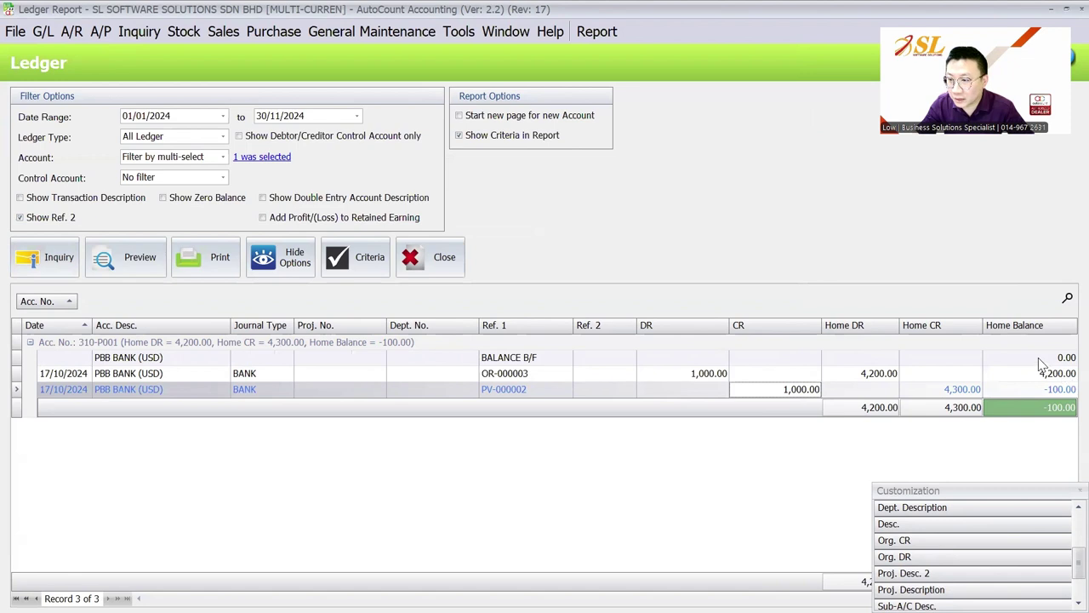
{"action": "scroll", "coordinate": [925, 555], "scroll_direction": "down", "scroll_amount": 1}
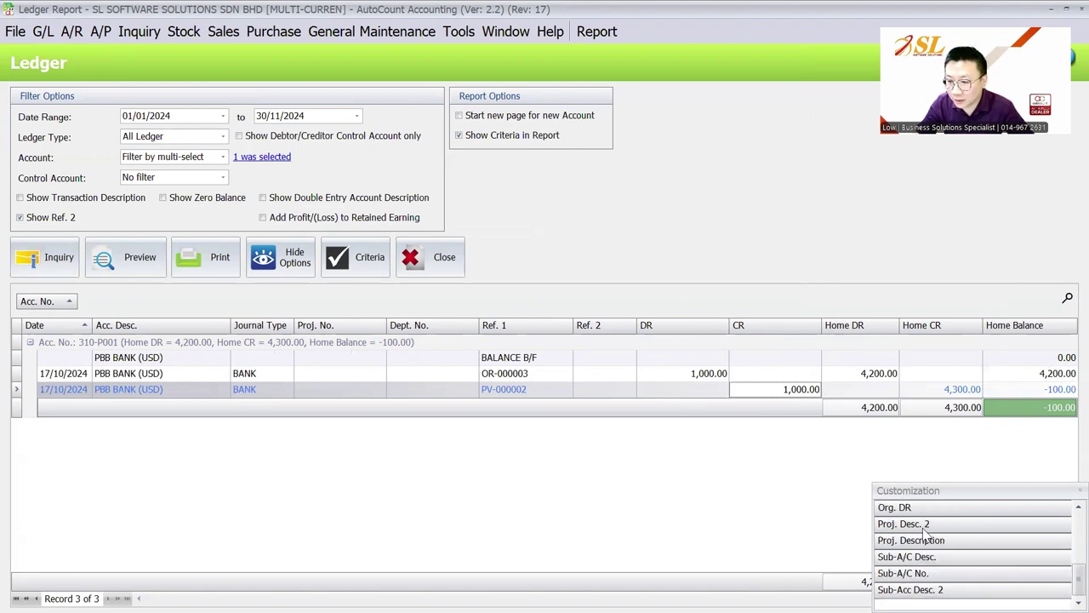
{"action": "scroll", "coordinate": [925, 531], "scroll_direction": "up", "scroll_amount": 3}
{"action": "left_click_drag", "start_coordinate": [963, 521], "coordinate": [822, 327]}
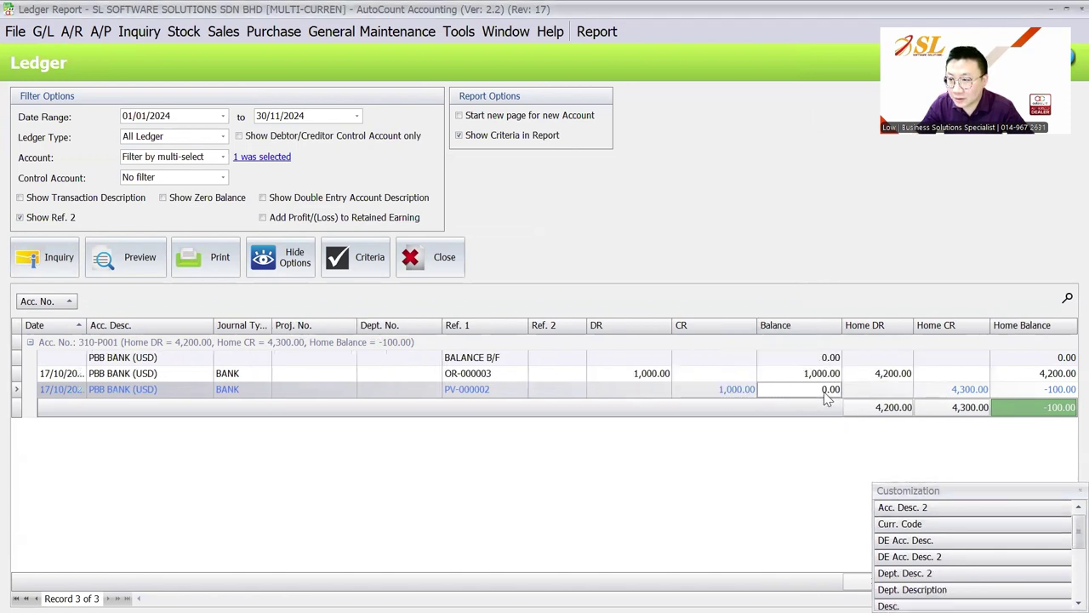
{"action": "left_click", "coordinate": [906, 376]}
{"action": "left_click", "coordinate": [955, 390]}
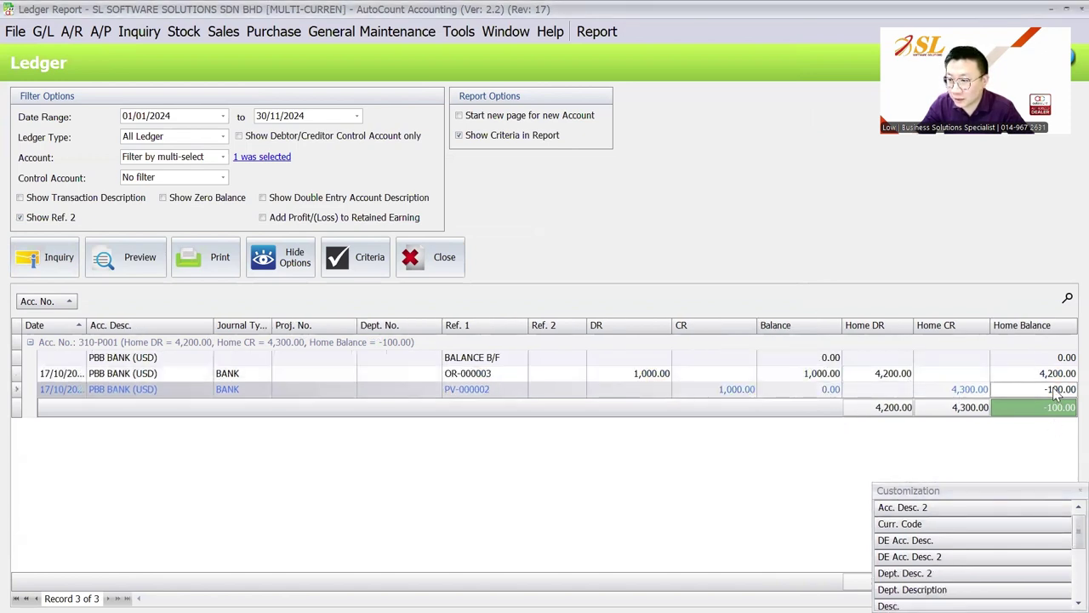
{"action": "left_click", "coordinate": [1074, 491]}
{"action": "key", "text": "F5"}
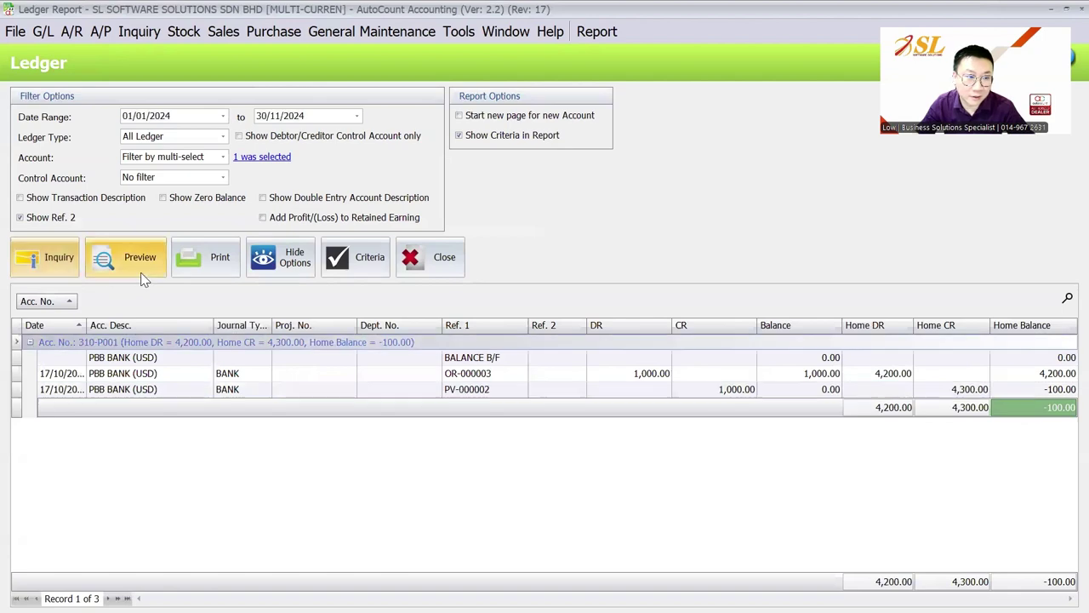
Preview the ledger in the Multi-Currency Ledger layout, then close the preview.
{"action": "left_click", "coordinate": [140, 267]}
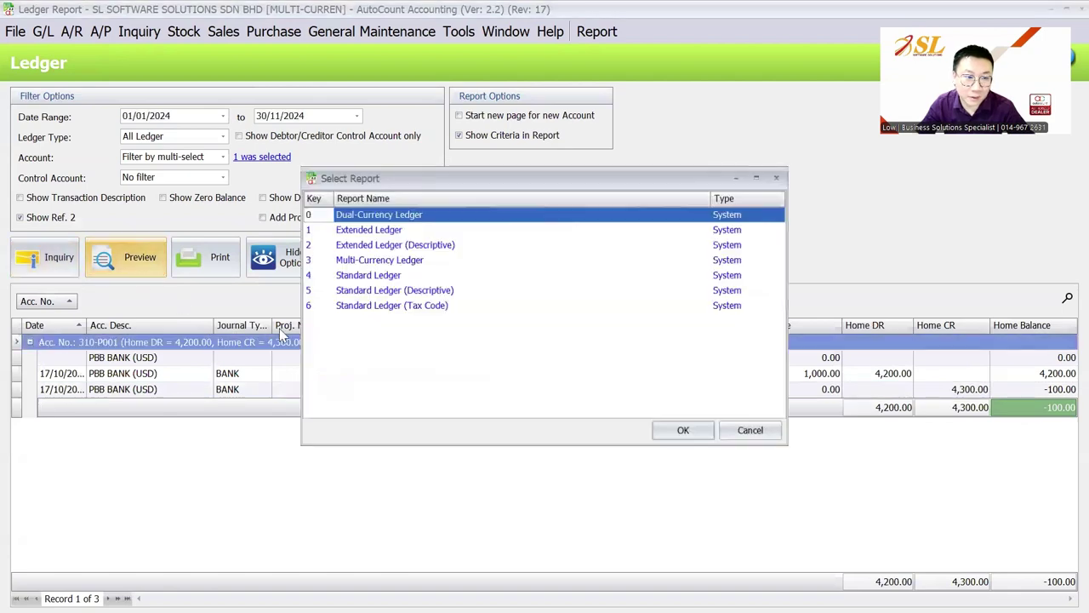
{"action": "left_click", "coordinate": [417, 261]}
{"action": "left_click", "coordinate": [668, 432]}
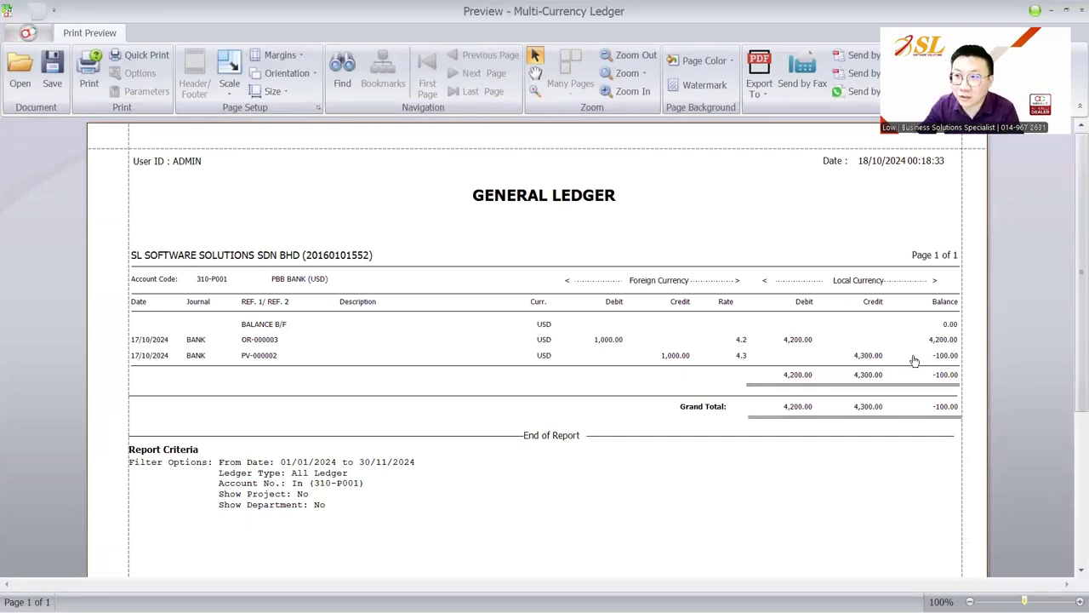
{"action": "key", "text": "Escape"}
{"action": "left_click", "coordinate": [40, 34]}
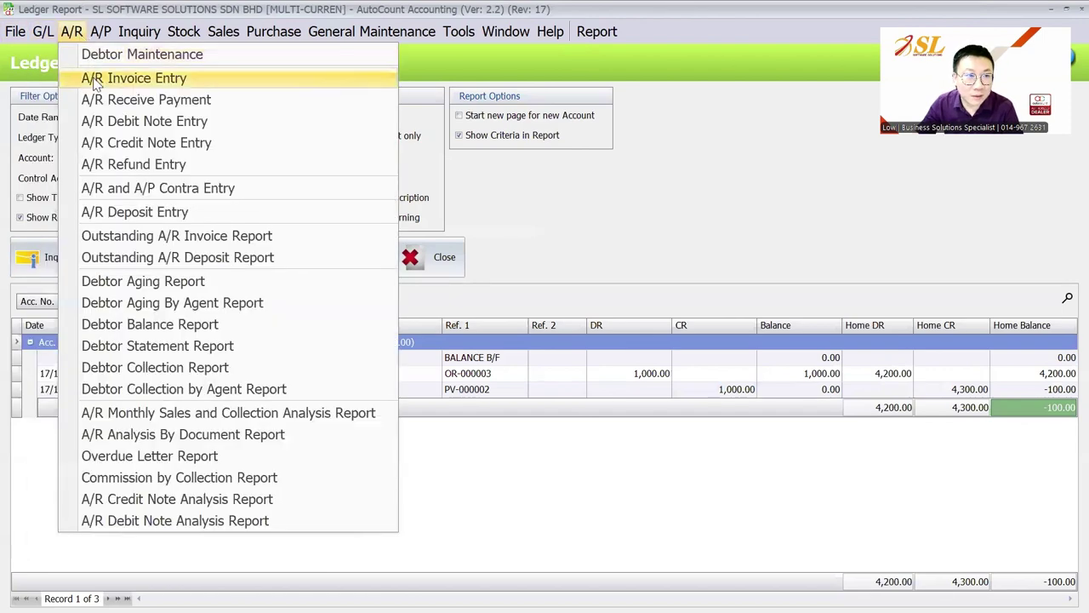
Start a new journal with lines for 310-P001 PBB BANK (USD) and 530-0000 gain on exchange.
{"action": "mouse_move", "coordinate": [102, 37]}
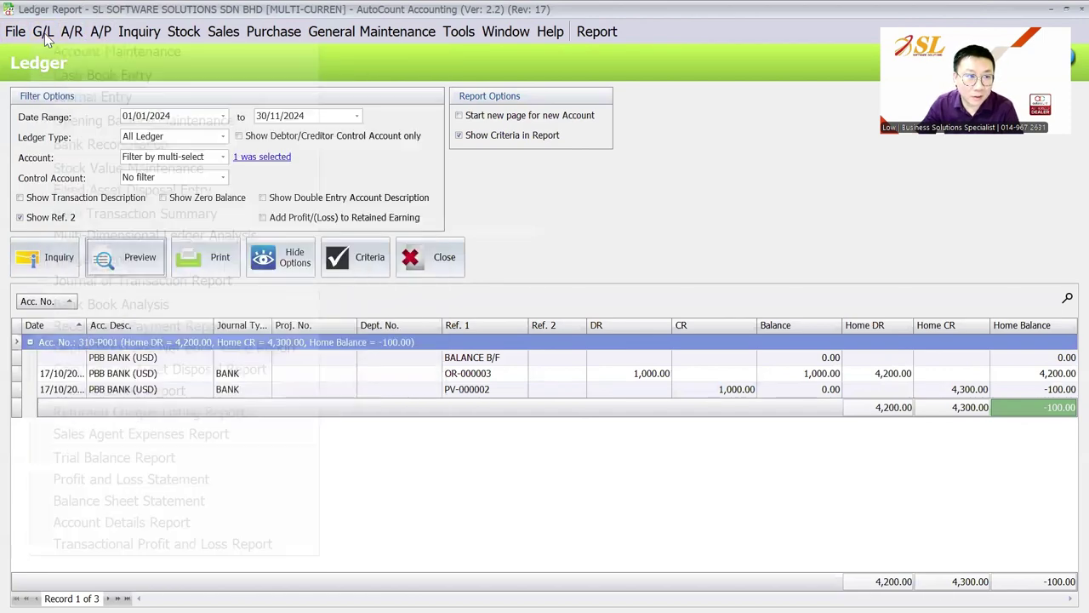
{"action": "left_click", "coordinate": [44, 33]}
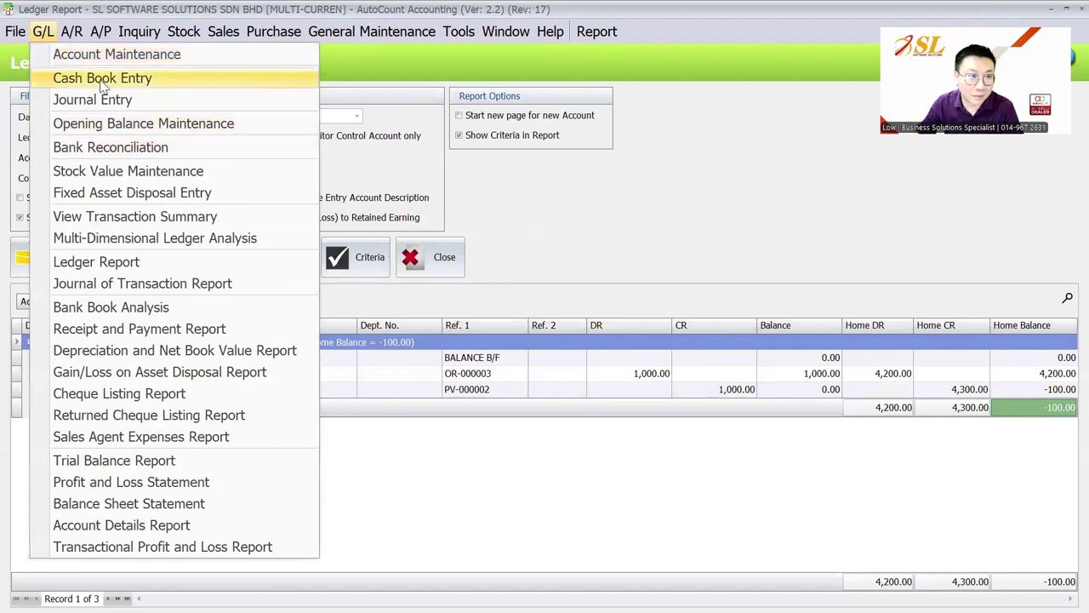
{"action": "left_click", "coordinate": [92, 99]}
{"action": "left_click", "coordinate": [49, 137]}
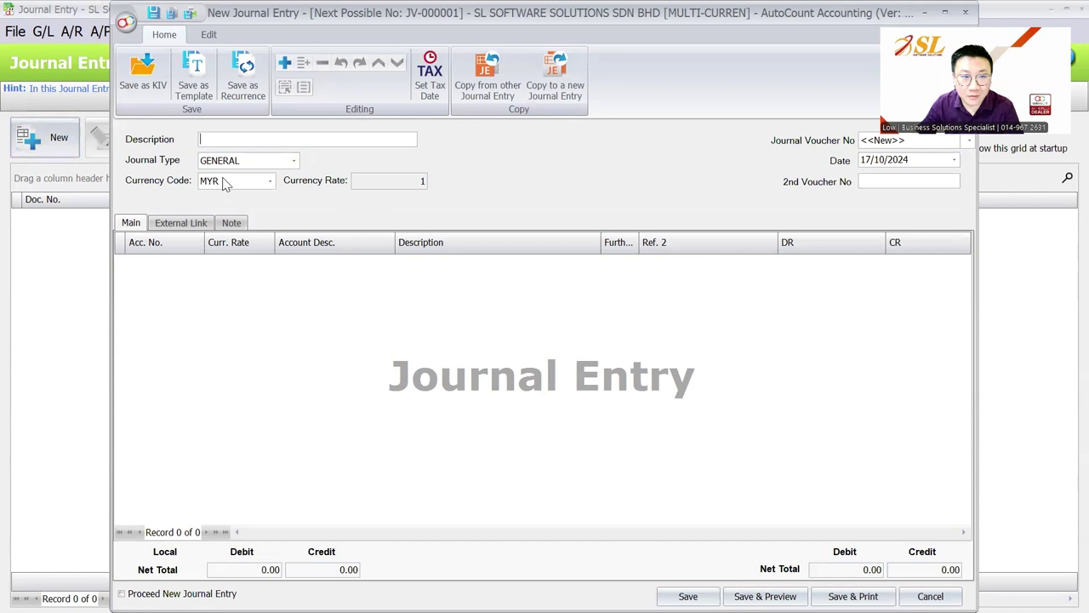
{"action": "right_click", "coordinate": [193, 314]}
{"action": "left_click", "coordinate": [220, 318]}
{"action": "left_click", "coordinate": [183, 262]}
{"action": "type", "text": "PBB"}
{"action": "double_click", "coordinate": [240, 327]}
{"action": "right_click", "coordinate": [234, 332]}
{"action": "left_click", "coordinate": [275, 346]}
{"action": "left_click", "coordinate": [197, 278]}
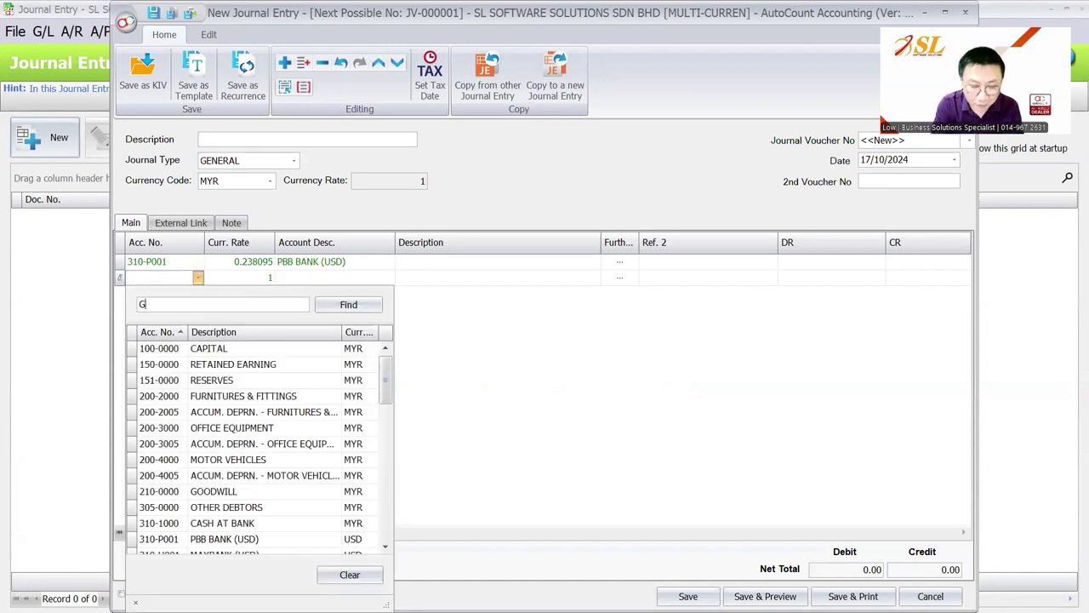
{"action": "type", "text": "GAIN"}
{"action": "key", "text": "Return"}
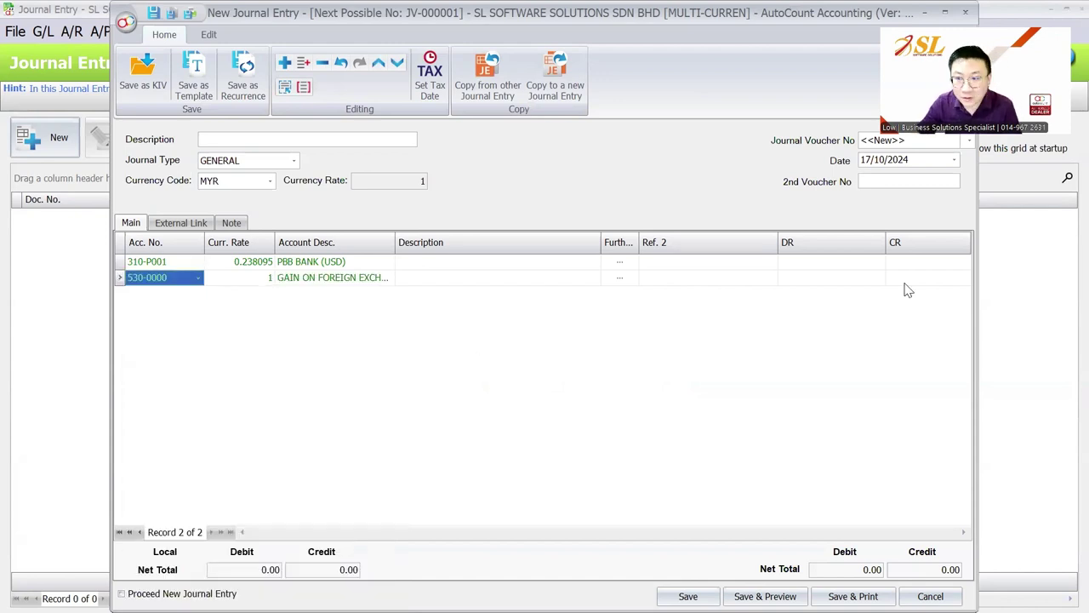
Enter 100 debit and 100 credit, set line 1's currency rate to 0, and save.
{"action": "left_click", "coordinate": [879, 263]}
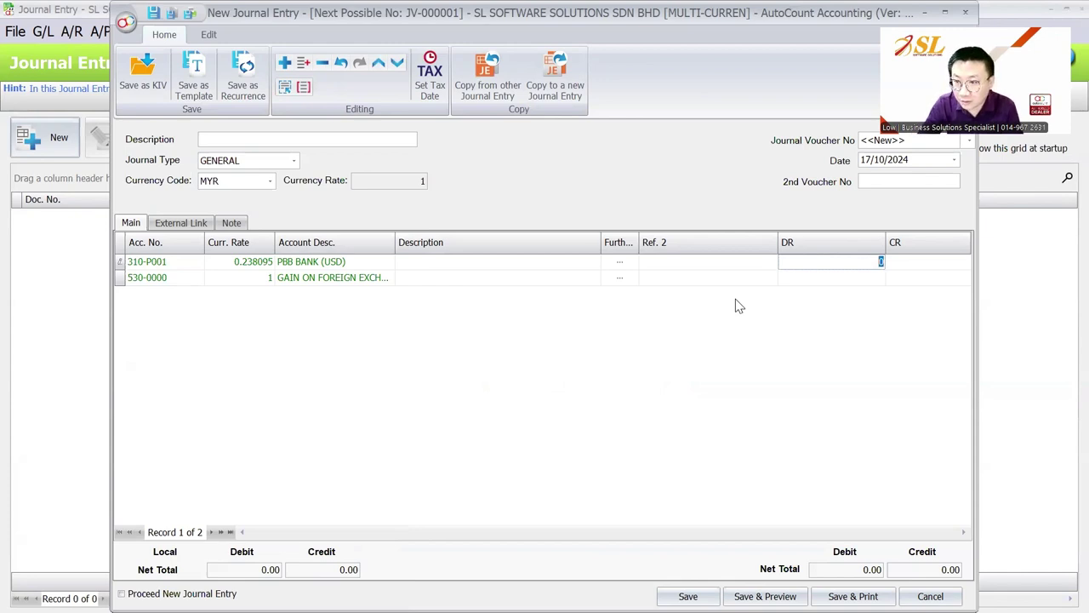
{"action": "type", "text": "100"}
{"action": "key", "text": "Return"}
{"action": "type", "text": "100"}
{"action": "left_click", "coordinate": [247, 262]}
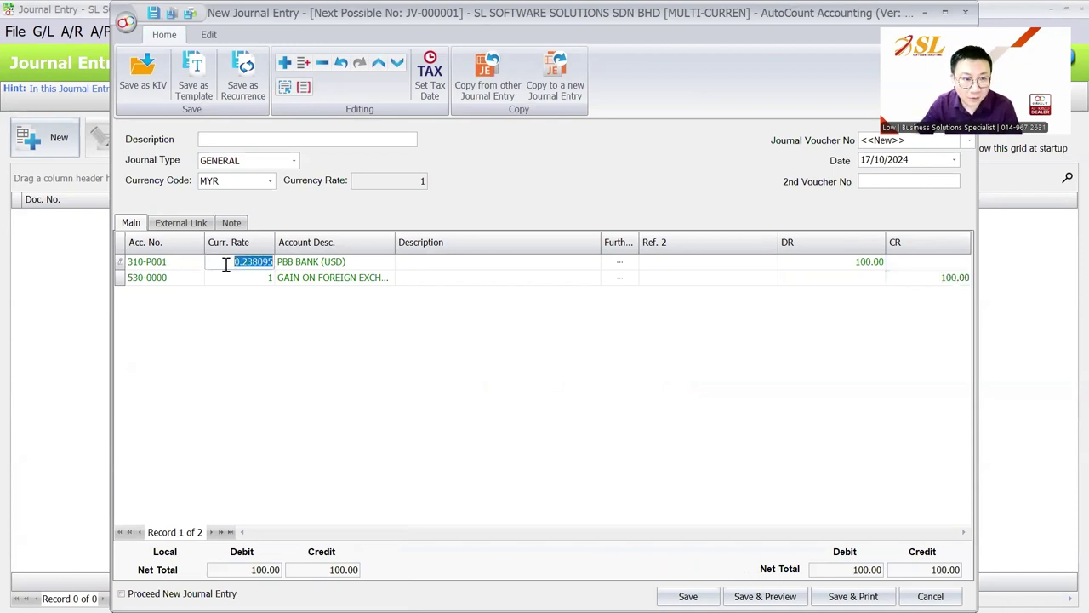
{"action": "type", "text": "0"}
{"action": "key", "text": "Return"}
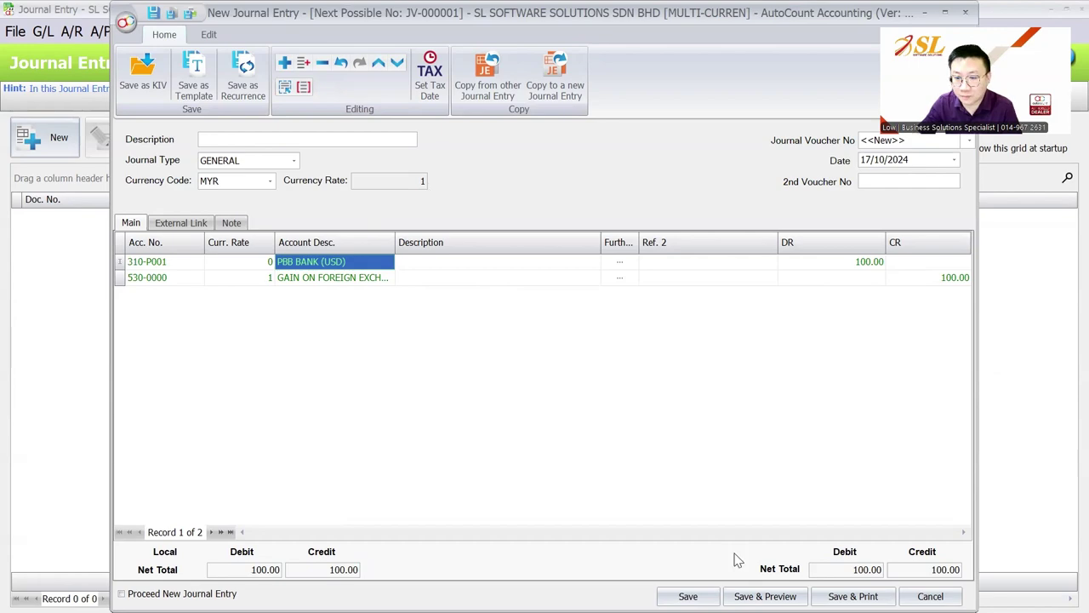
{"action": "left_click", "coordinate": [688, 596]}
{"action": "left_click", "coordinate": [43, 31]}
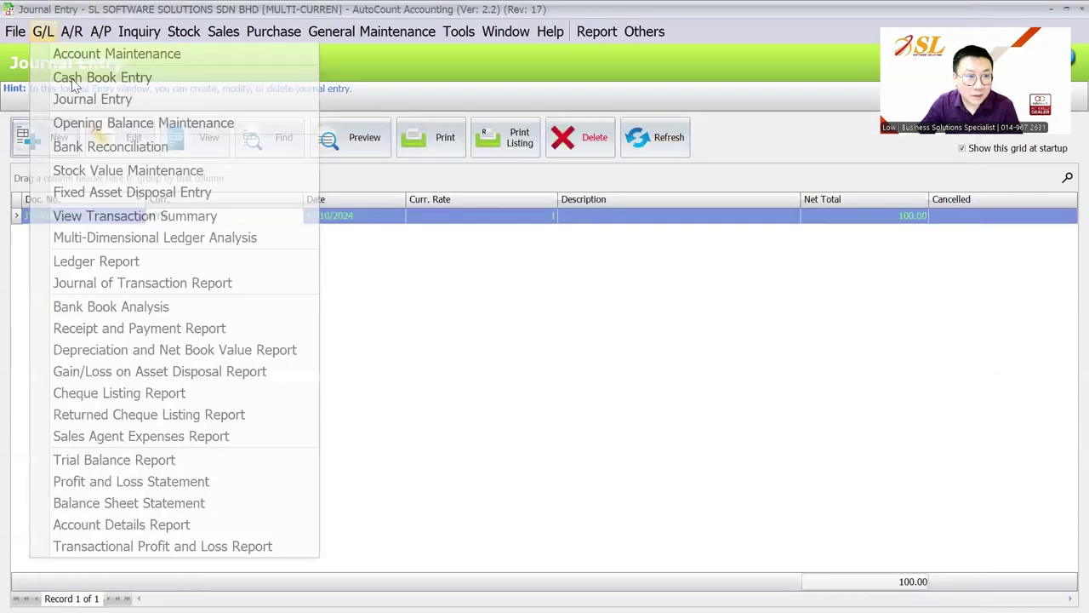
Review the 310-P001 ledger's JV-000001 line and 0.00 home balance, then open JV-000001.
{"action": "left_click", "coordinate": [96, 262]}
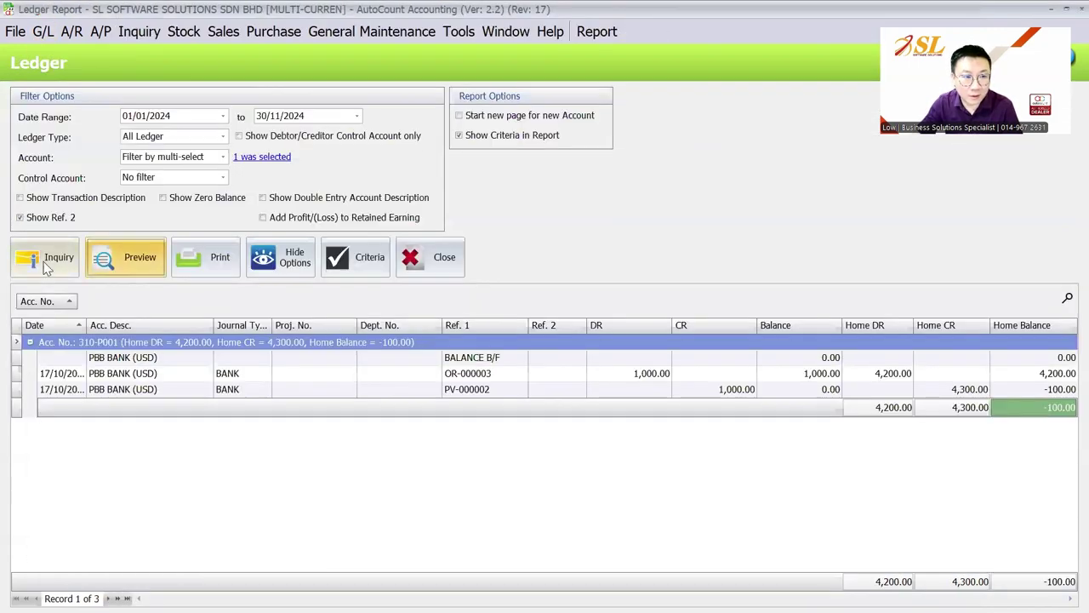
{"action": "left_click", "coordinate": [1058, 406]}
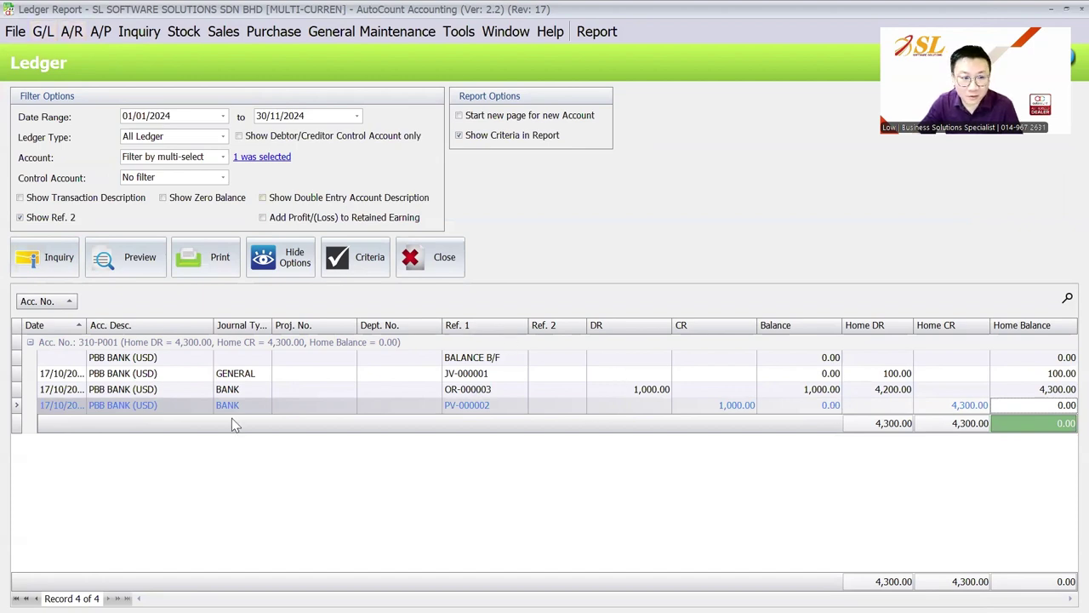
{"action": "left_click", "coordinate": [1059, 373]}
{"action": "left_click", "coordinate": [1057, 406]}
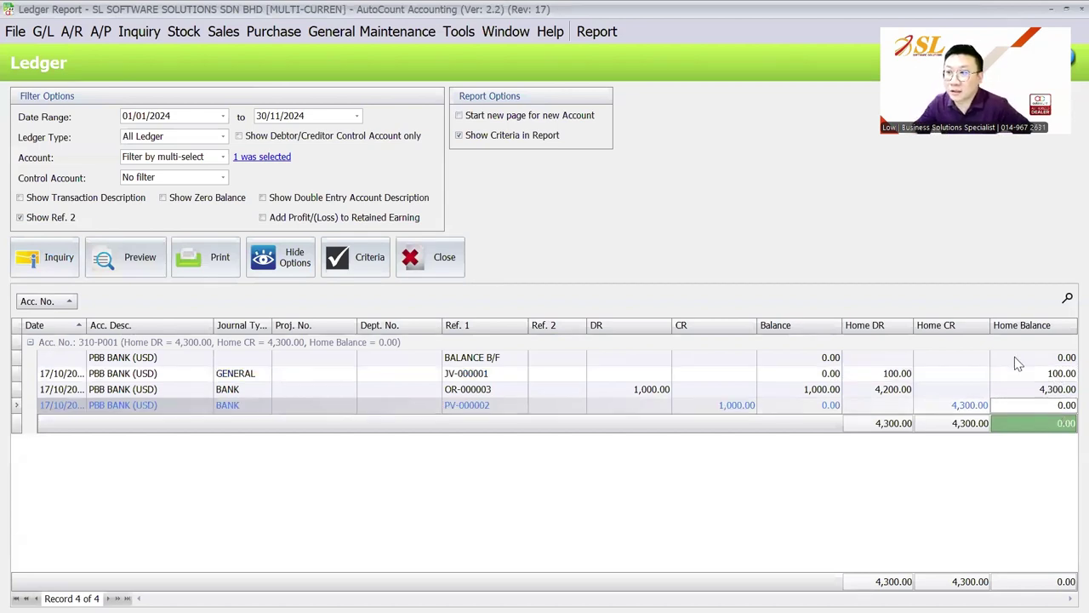
{"action": "left_click", "coordinate": [43, 32]}
{"action": "left_click", "coordinate": [65, 97]}
{"action": "left_click", "coordinate": [128, 138]}
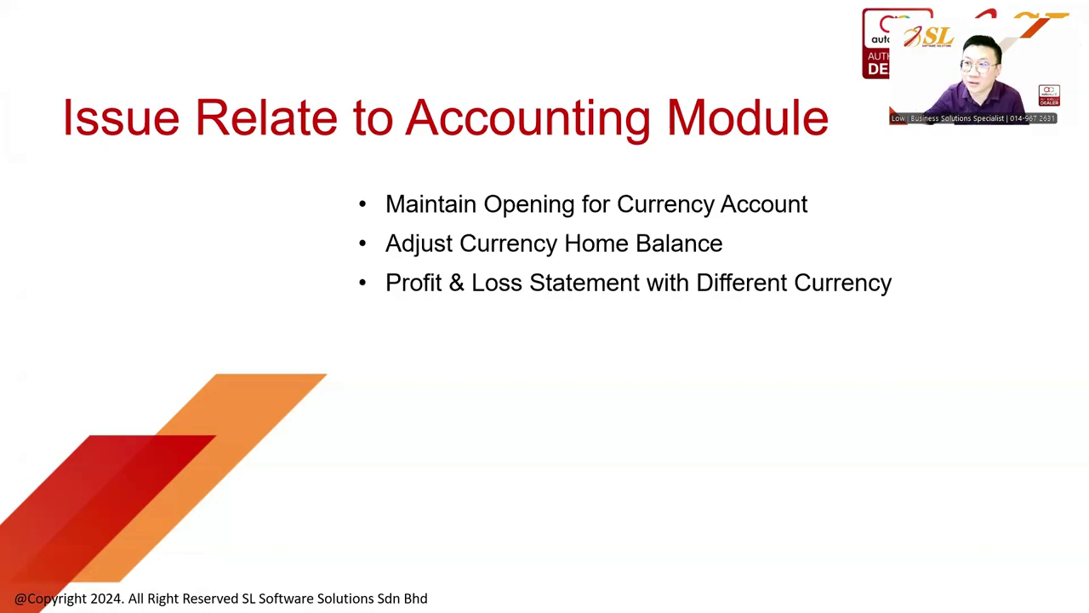
Set the Profit and Loss Statement to USD, date 30/11/2024, rate 4.200000, and preview it.
{"action": "key", "text": "alt+Tab"}
{"action": "left_click", "coordinate": [42, 31]}
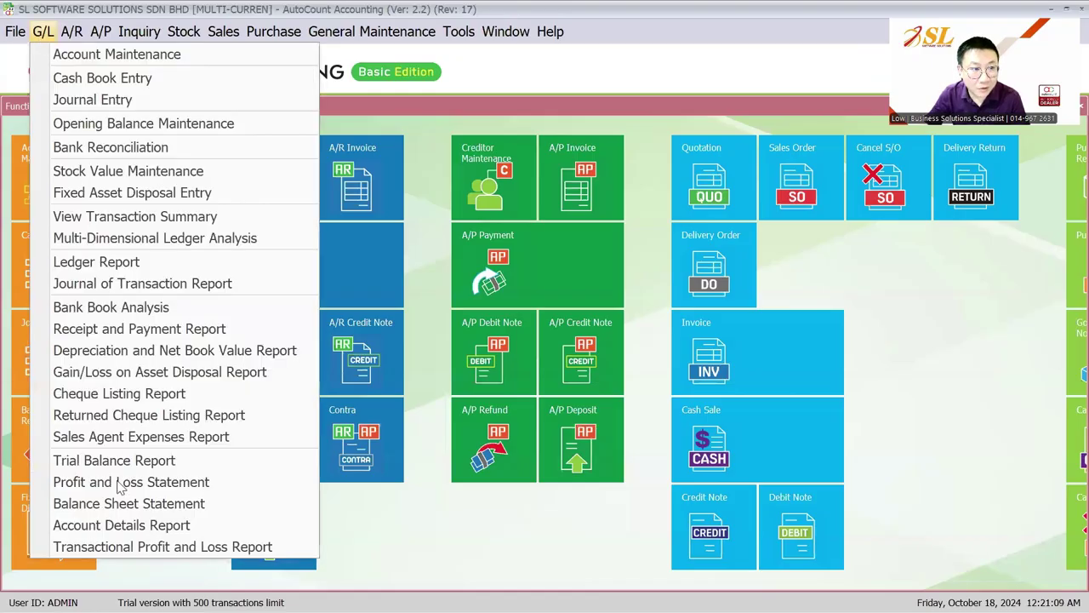
{"action": "left_click", "coordinate": [119, 481]}
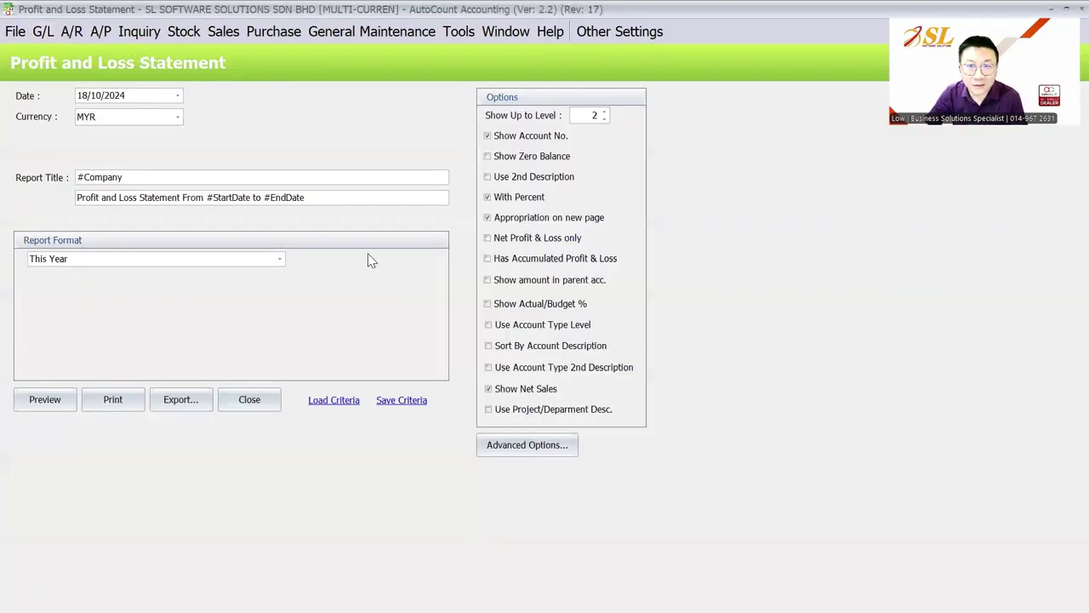
{"action": "left_click", "coordinate": [154, 117]}
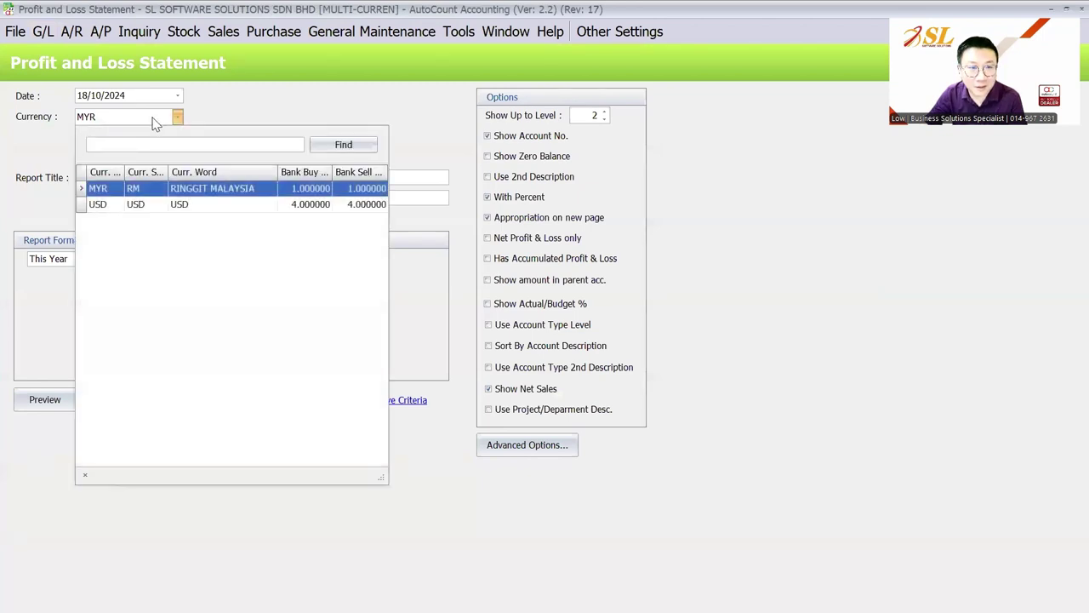
{"action": "left_click", "coordinate": [292, 212]}
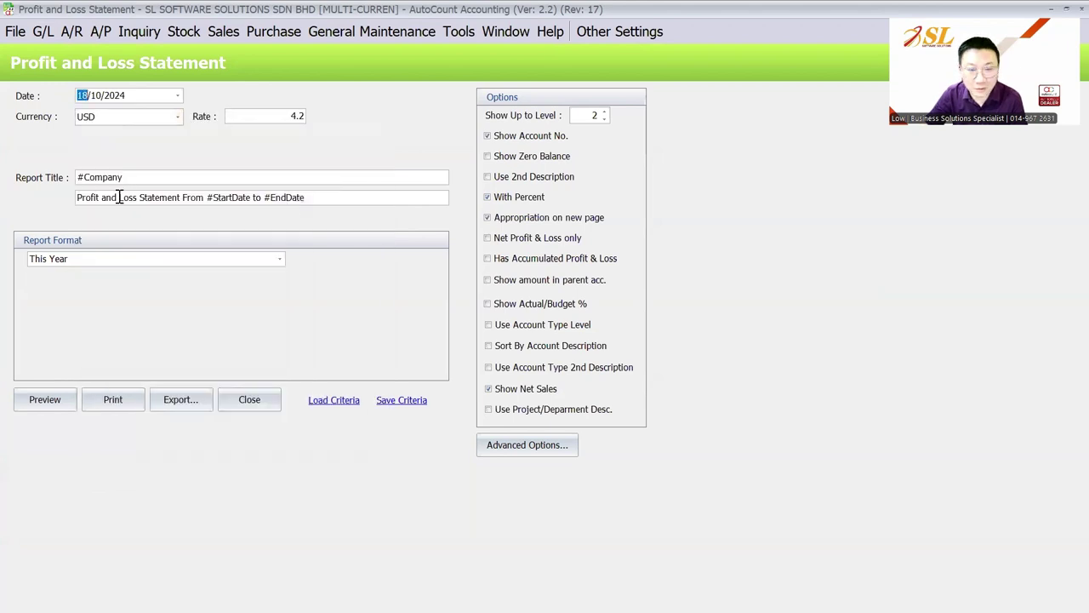
{"action": "type", "text": "3011"}
{"action": "key", "text": "Tab"}
{"action": "left_click_drag", "start_coordinate": [302, 116], "coordinate": [263, 116]}
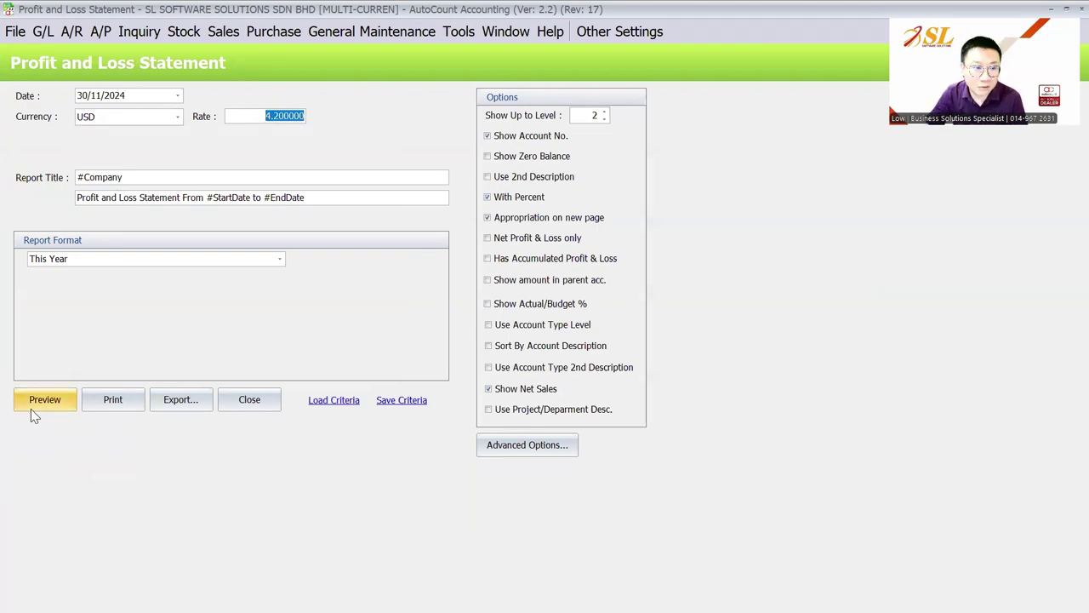
{"action": "left_click", "coordinate": [30, 409]}
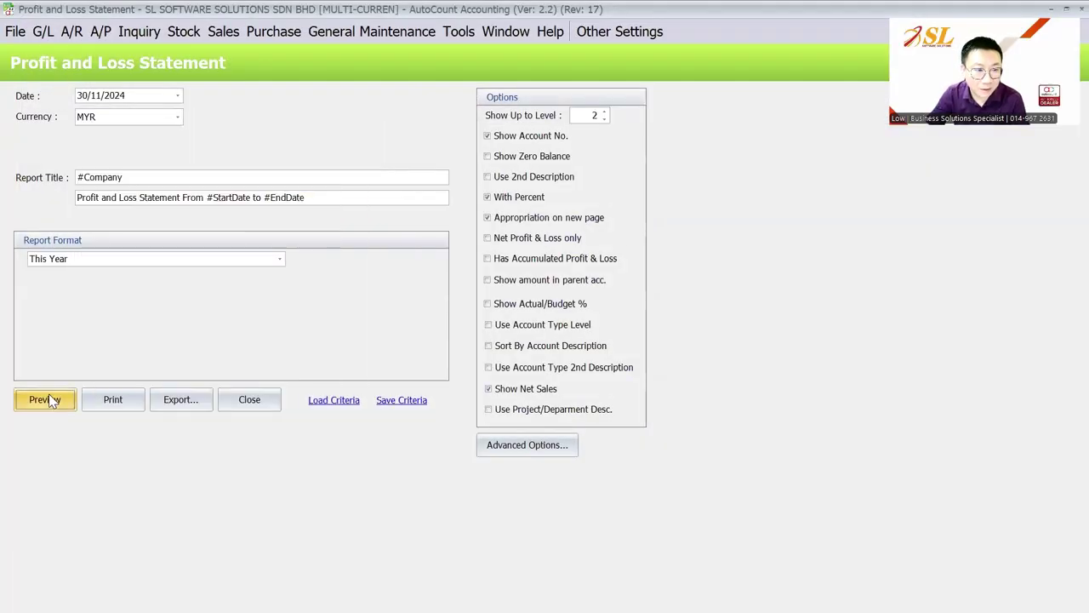
Re-preview the statement in USD and scroll to the -1,354.41 net loss before returning to the slides.
{"action": "left_click", "coordinate": [53, 400]}
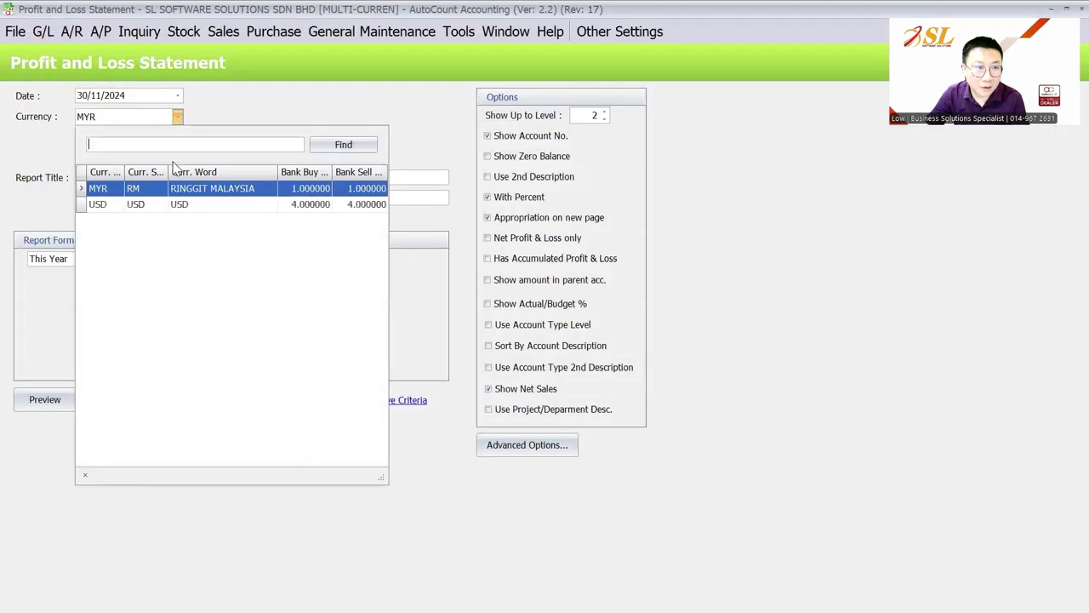
{"action": "left_click", "coordinate": [168, 205]}
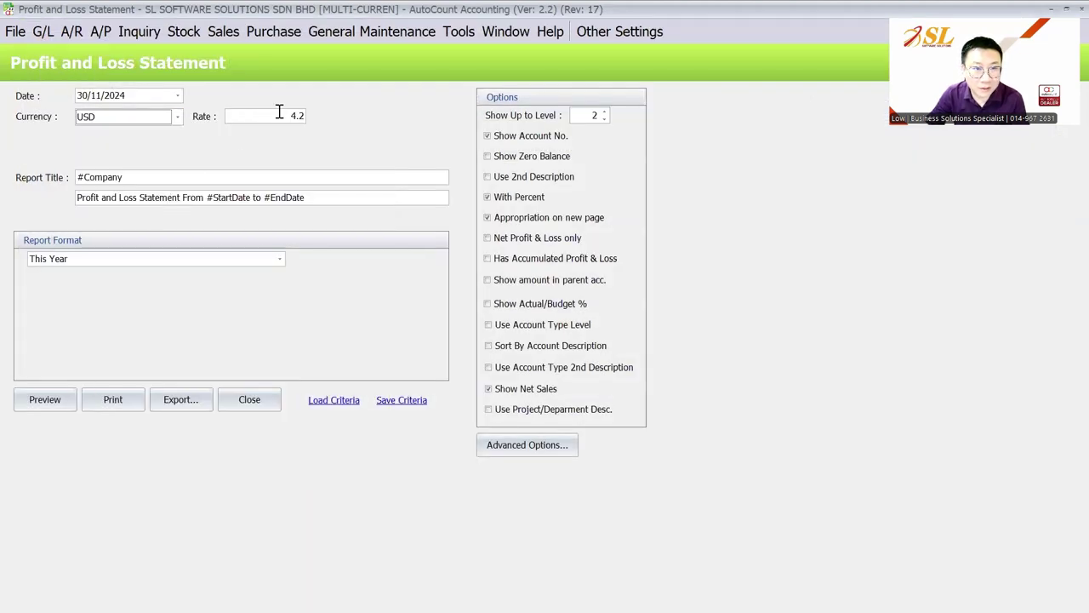
{"action": "left_click", "coordinate": [53, 400]}
{"action": "scroll", "coordinate": [784, 349], "scroll_direction": "down", "scroll_amount": 1}
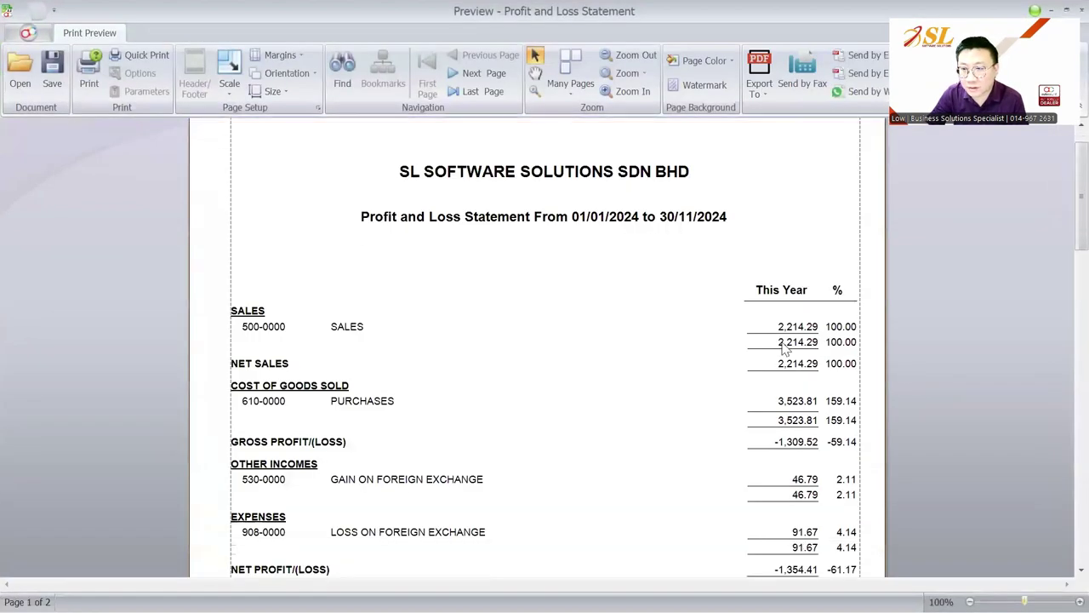
{"action": "scroll", "coordinate": [784, 349], "scroll_direction": "down", "scroll_amount": 3}
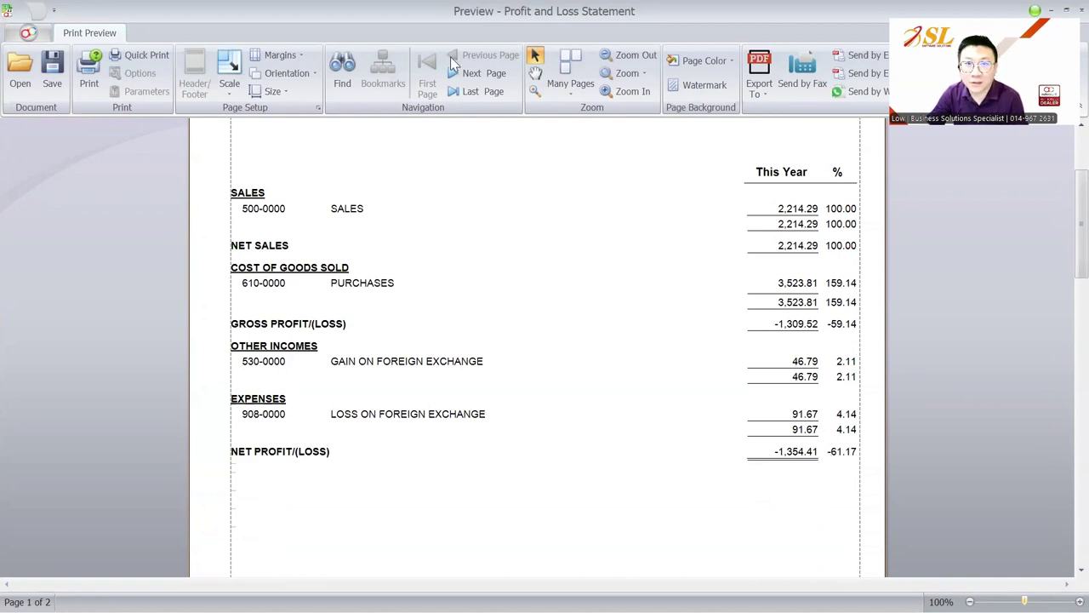
{"action": "key", "text": "alt+Tab"}
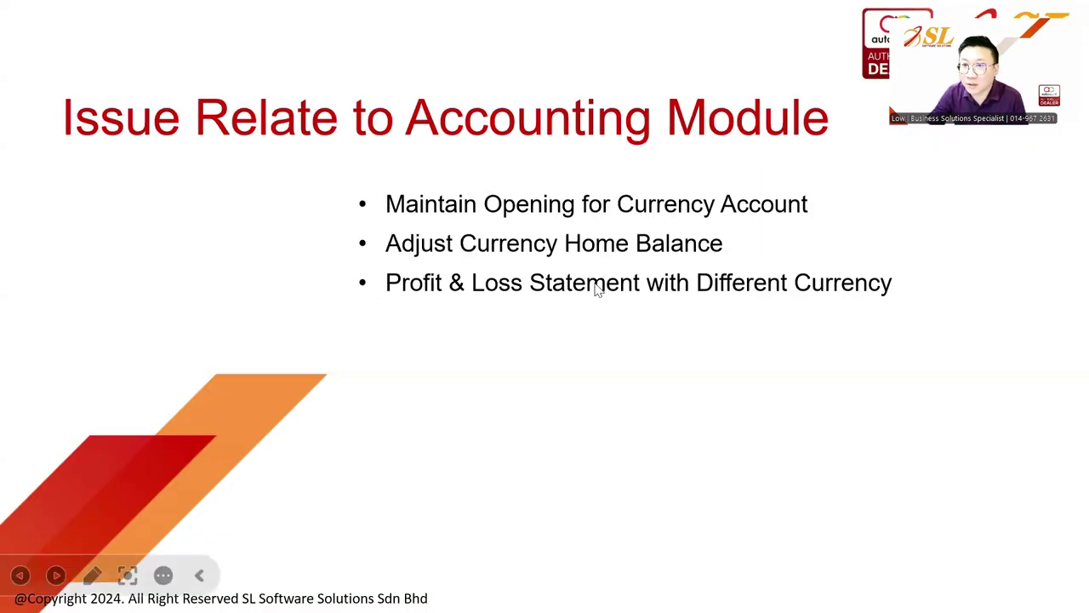
Advance to the stock module issues slide, then return to AutoCount's Purchase menu.
{"action": "key", "text": "Right"}
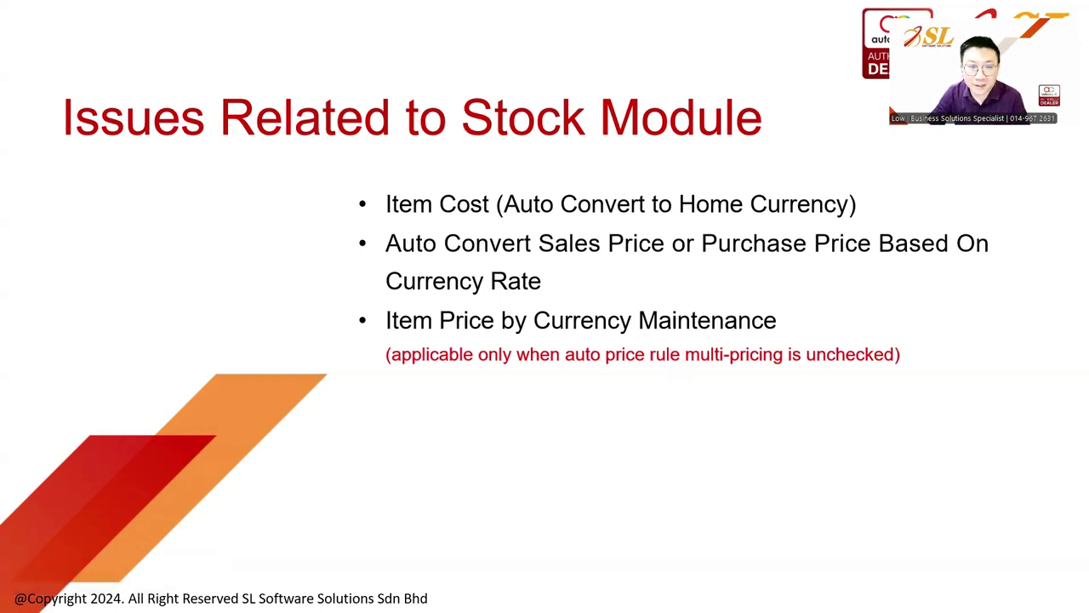
{"action": "key", "text": "alt+Tab"}
{"action": "left_click", "coordinate": [278, 31]}
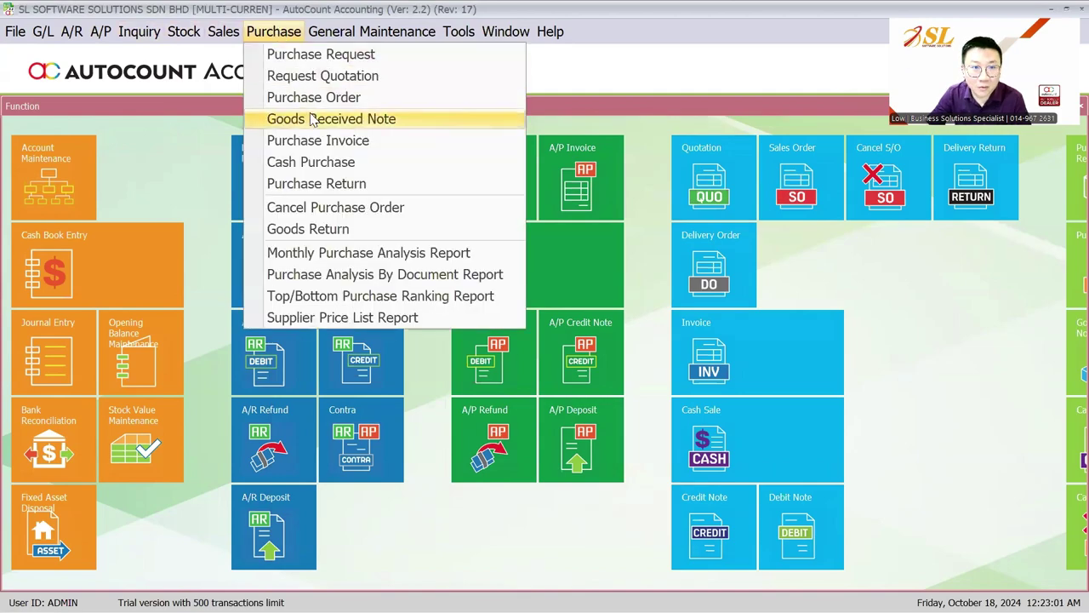
Open ITEM B's stock details to confirm it has no up-to-date cost.
{"action": "left_click", "coordinate": [317, 141]}
{"action": "left_click", "coordinate": [59, 137]}
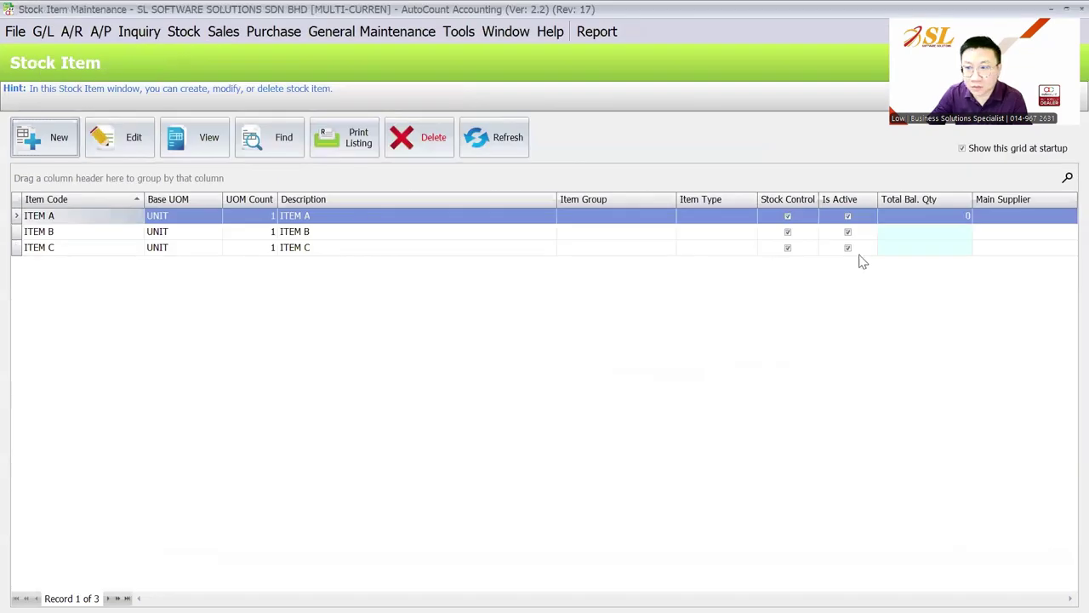
{"action": "left_click", "coordinate": [655, 237]}
{"action": "left_click", "coordinate": [285, 236]}
{"action": "double_click", "coordinate": [283, 236]}
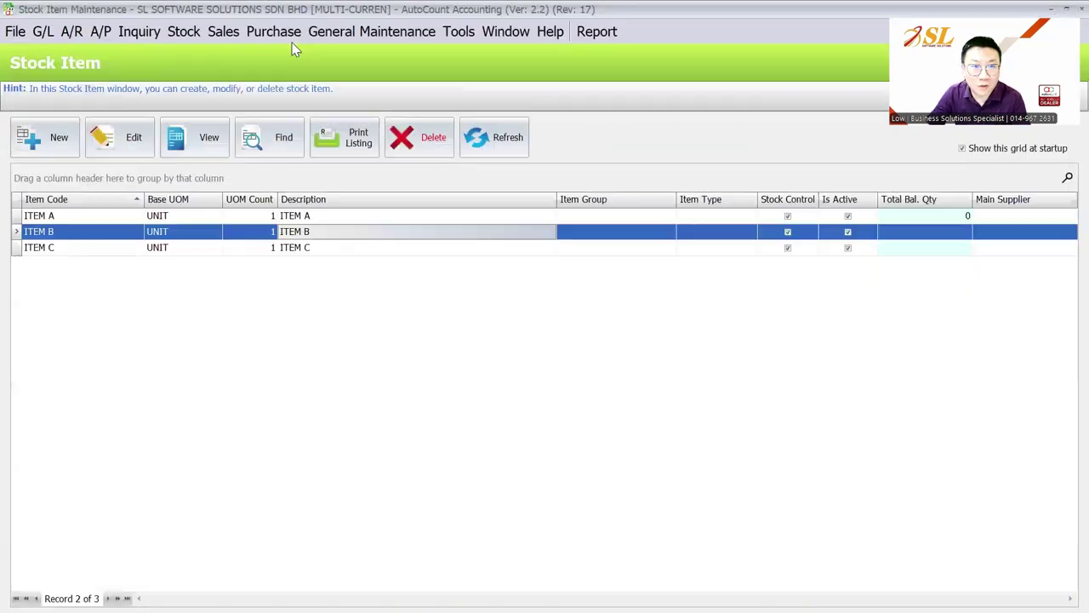
Create a new blank purchase invoice, PI-000002.
{"action": "left_click", "coordinate": [276, 32]}
{"action": "left_click", "coordinate": [329, 140]}
{"action": "left_click", "coordinate": [56, 150]}
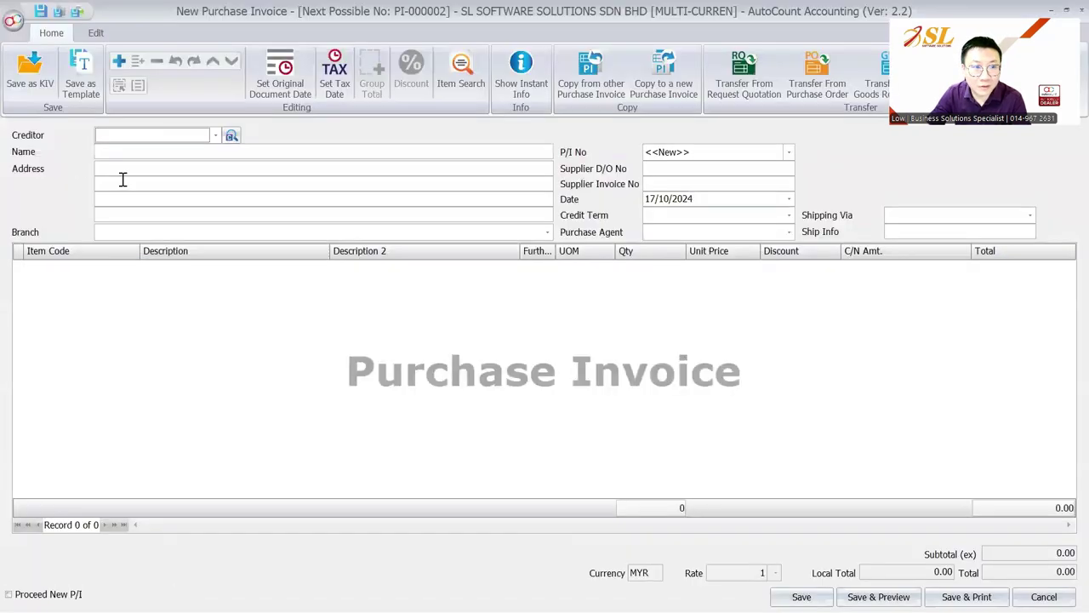
Fill in a purchase invoice for USD SUPPLIER 400-U001 with one ITEM B at unit price 100.
{"action": "left_click", "coordinate": [147, 138]}
{"action": "left_click", "coordinate": [171, 205]}
{"action": "right_click", "coordinate": [166, 296]}
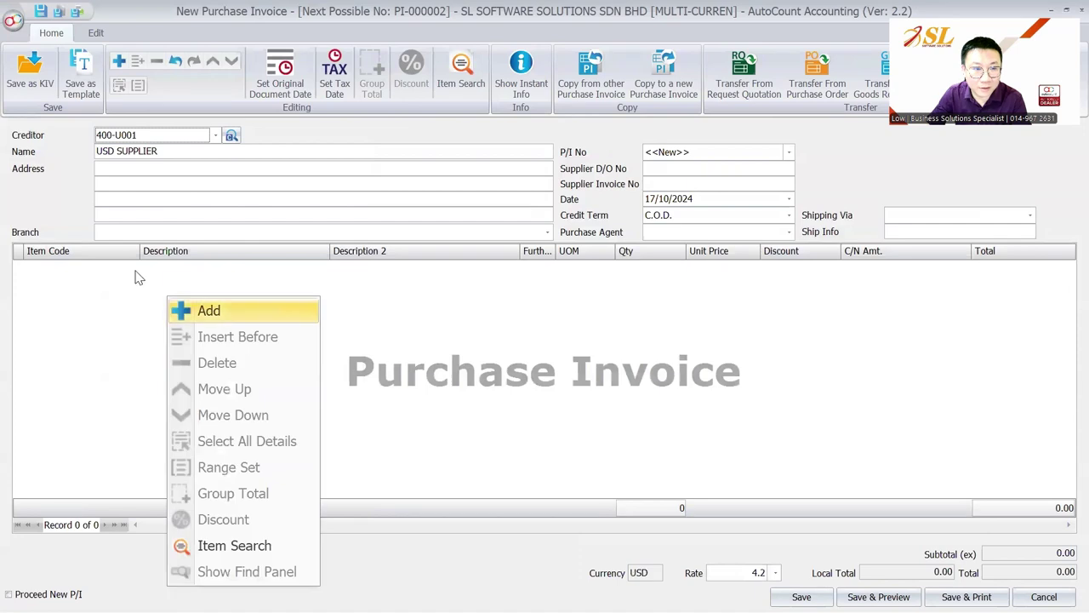
{"action": "left_click", "coordinate": [204, 308]}
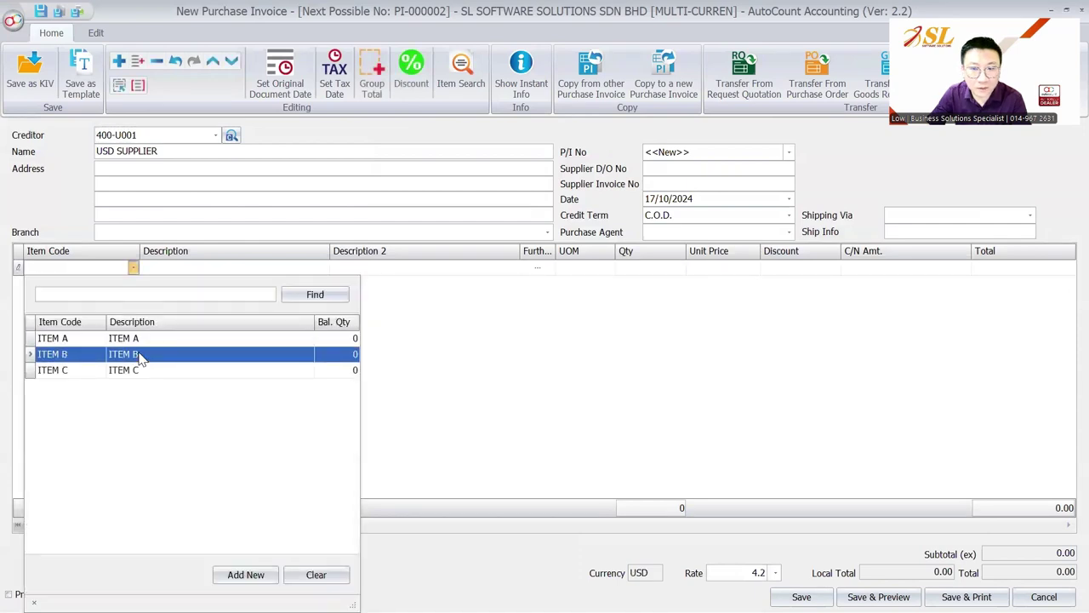
{"action": "left_click", "coordinate": [140, 358]}
{"action": "key", "text": "Return"}
{"action": "key", "text": "Return"}
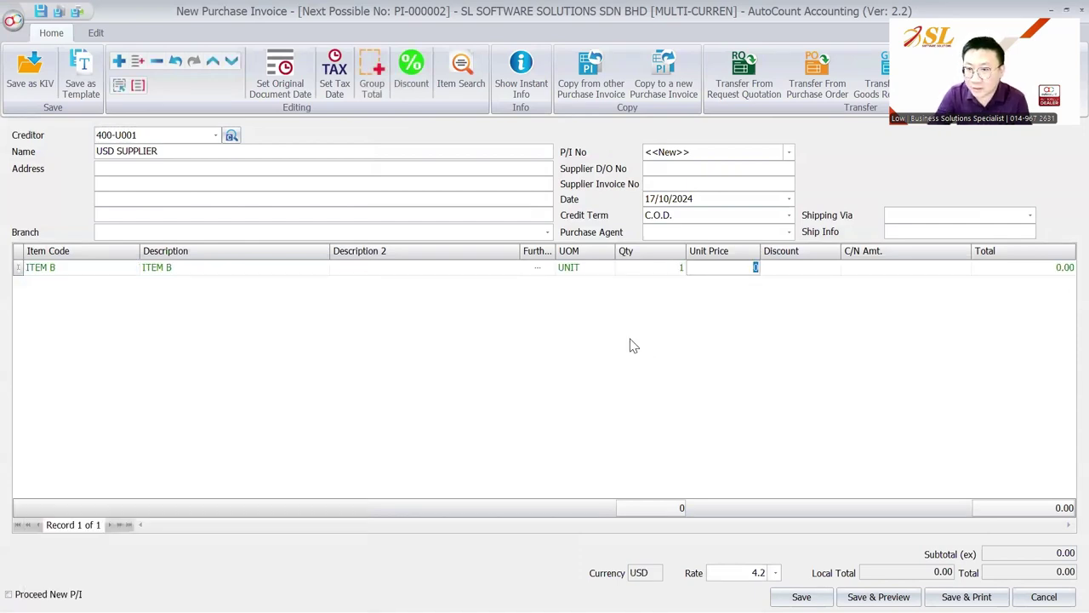
{"action": "type", "text": "100"}
{"action": "key", "text": "Return"}
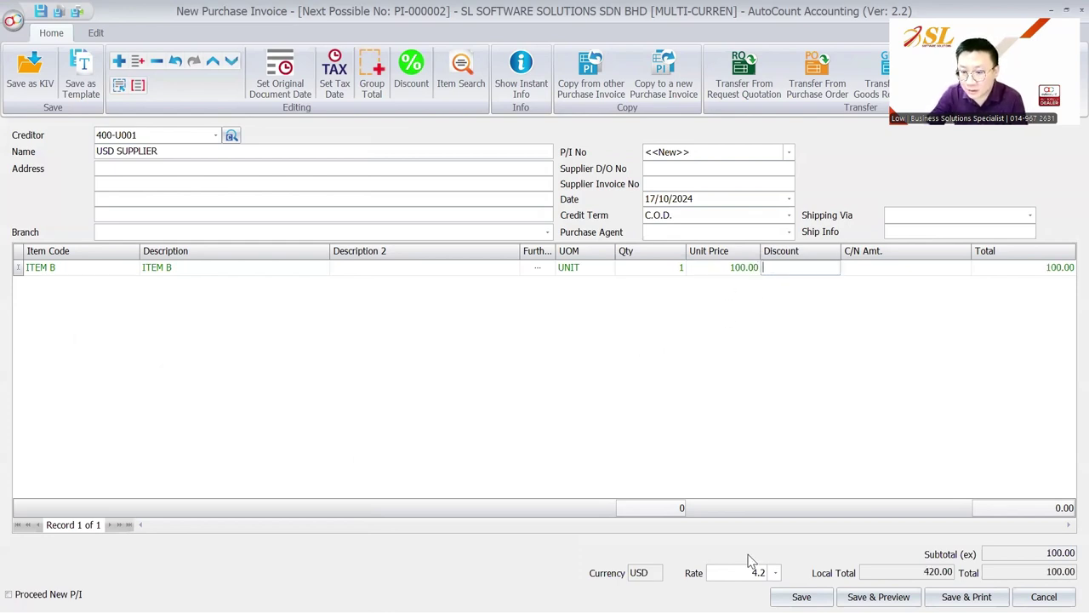
Save the invoice as PI-000002 without a supplier invoice number.
{"action": "left_click", "coordinate": [800, 596]}
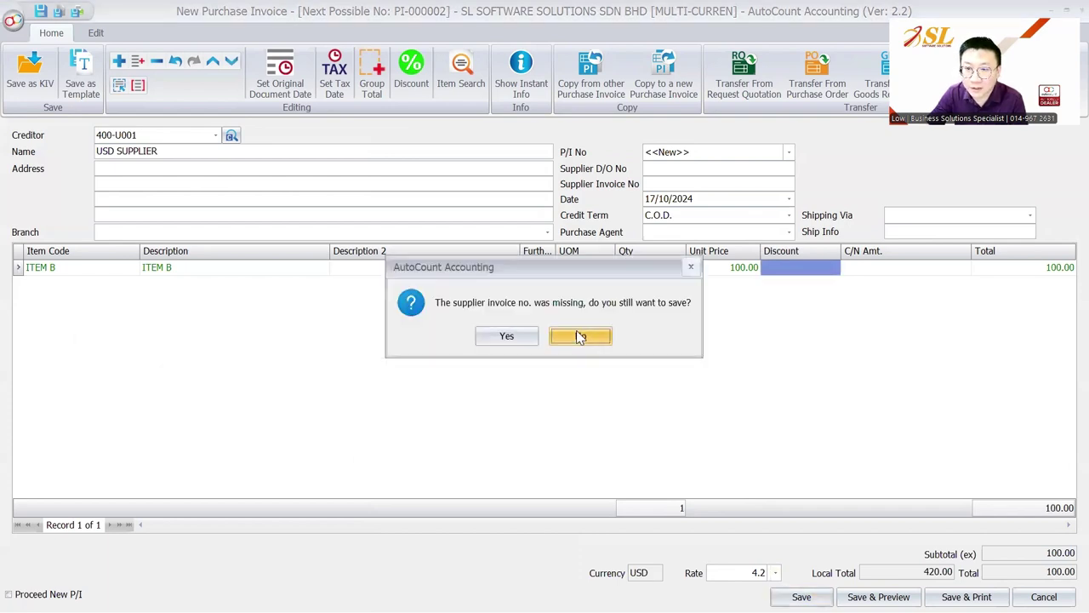
{"action": "left_click", "coordinate": [506, 336]}
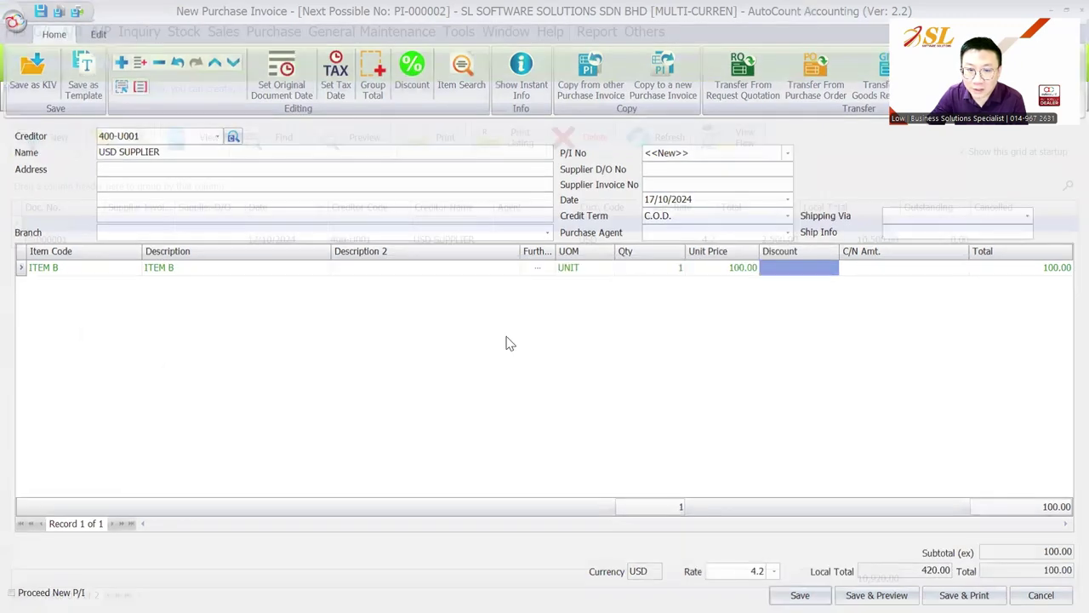
{"action": "left_click", "coordinate": [97, 32]}
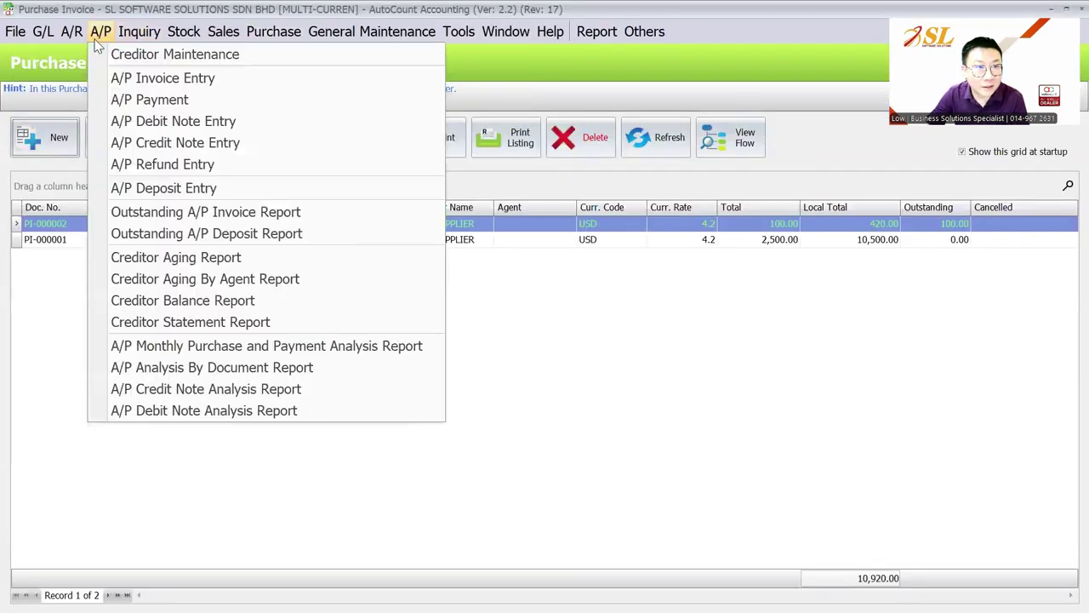
Open ITEM B from Stock Item Maintenance to view its up-to-date cost of 420.
{"action": "left_click", "coordinate": [204, 54]}
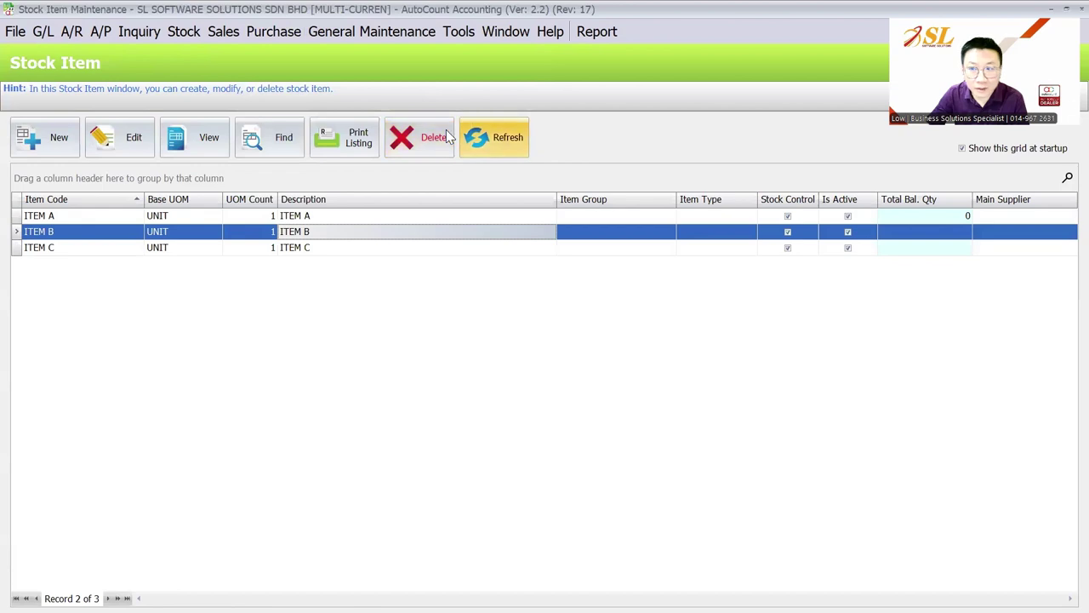
{"action": "double_click", "coordinate": [171, 233]}
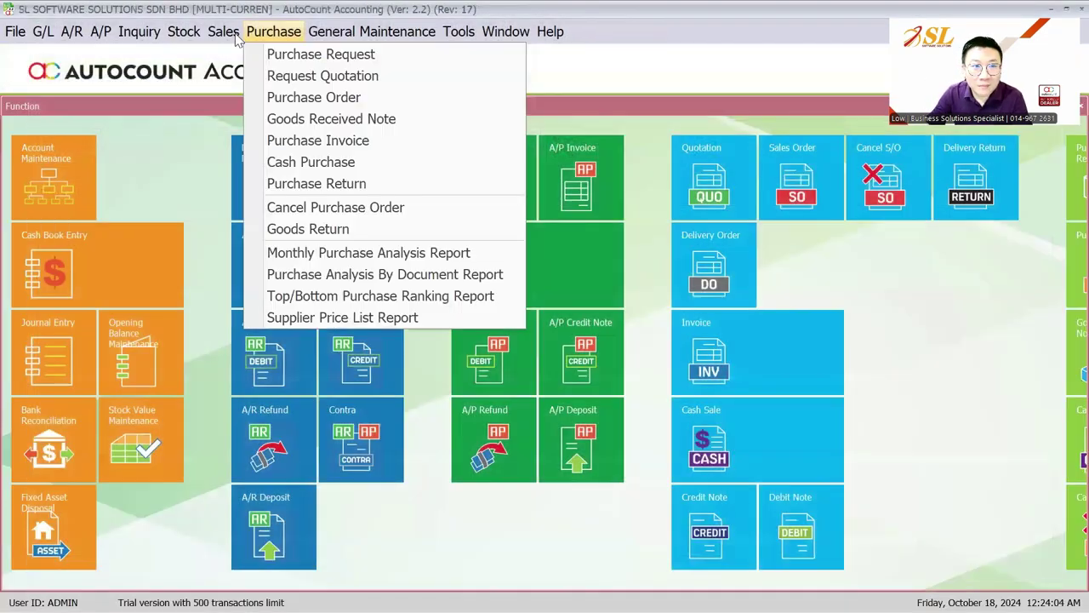
{"action": "mouse_move", "coordinate": [291, 34]}
{"action": "mouse_move", "coordinate": [223, 32]}
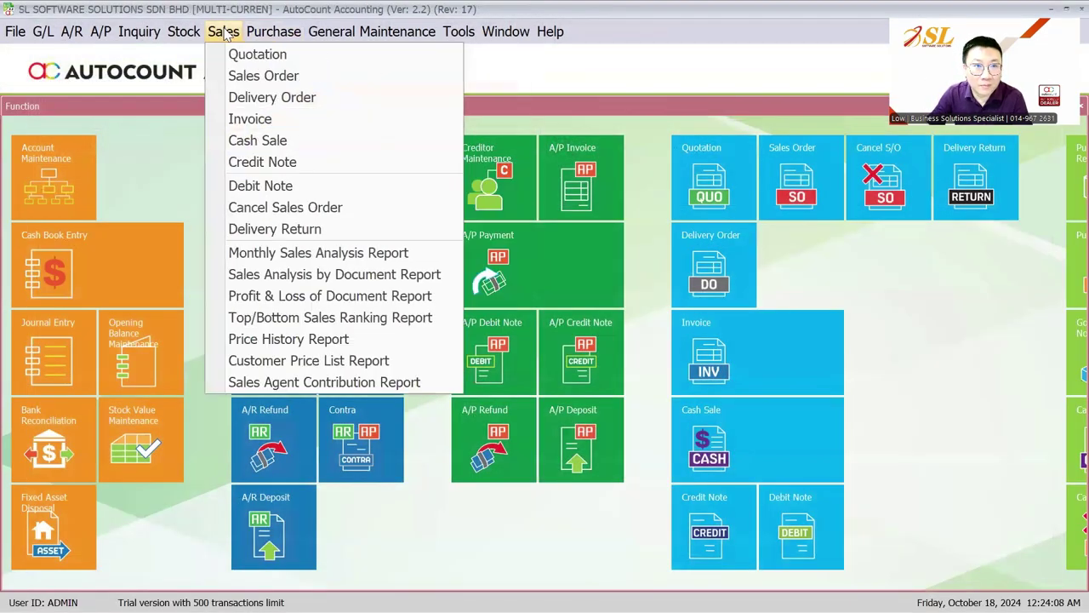
{"action": "left_click", "coordinate": [248, 116]}
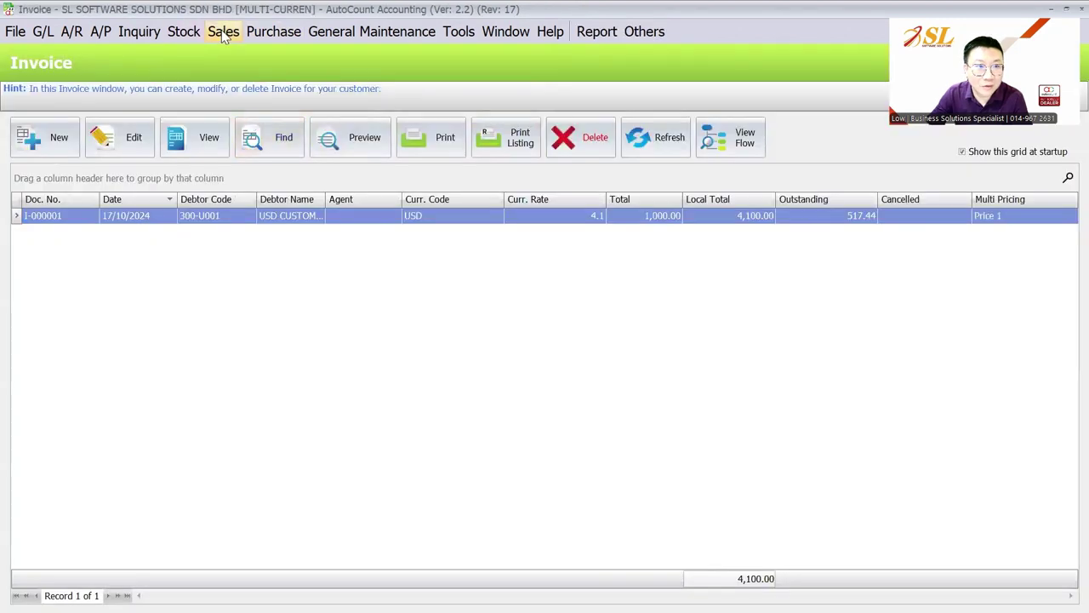
{"action": "left_click", "coordinate": [193, 34]}
{"action": "left_click", "coordinate": [196, 54]}
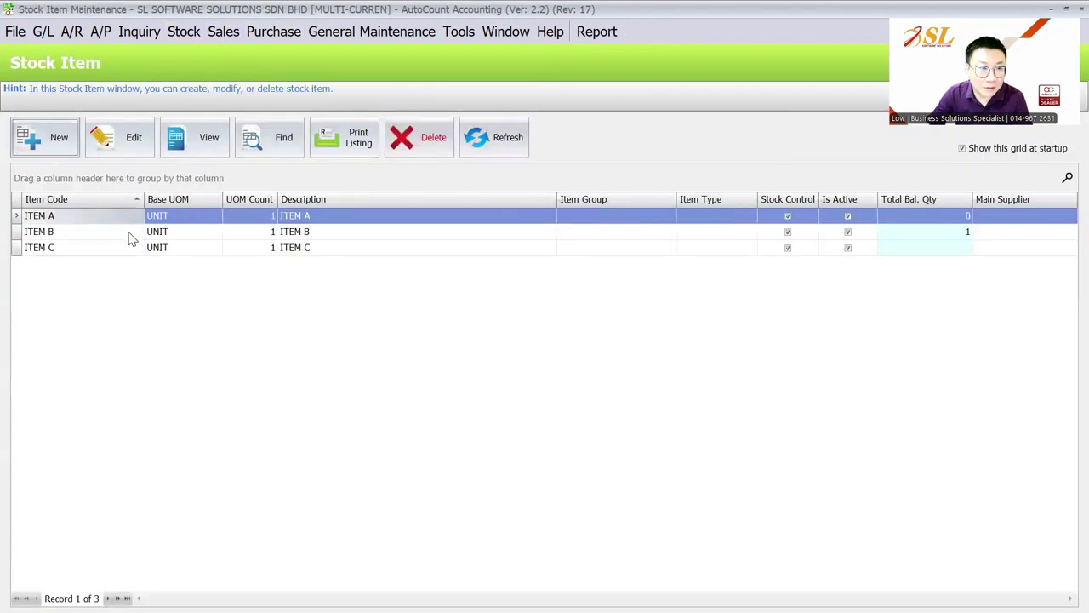
{"action": "left_click", "coordinate": [129, 232]}
{"action": "left_click", "coordinate": [134, 137]}
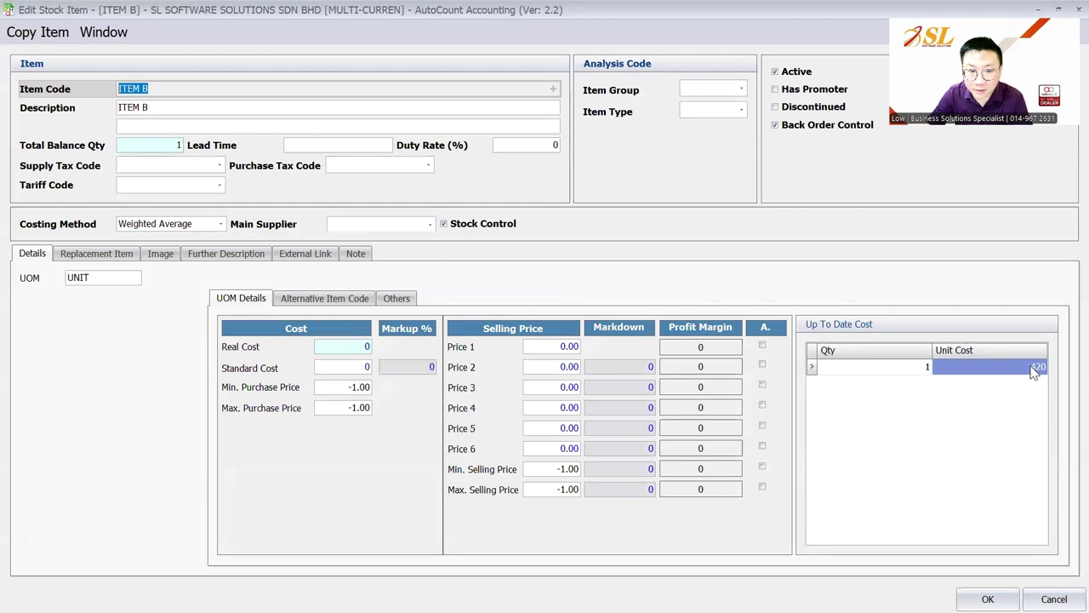
Enter 1000 as ITEM B's Price 1 and 500 as Price 2, then save the item.
{"action": "left_click", "coordinate": [545, 347]}
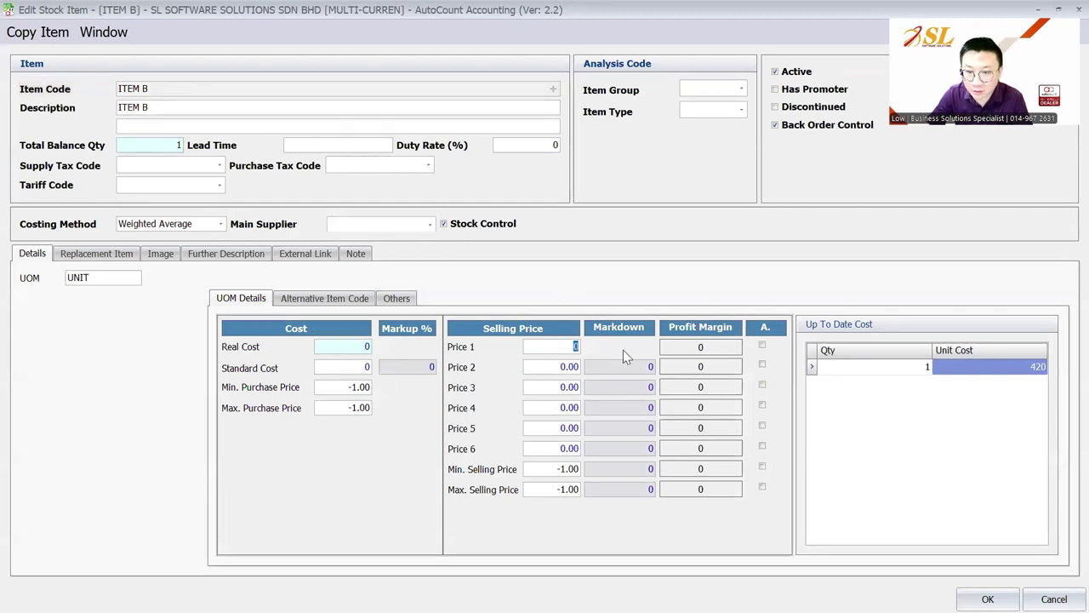
{"action": "type", "text": "1000"}
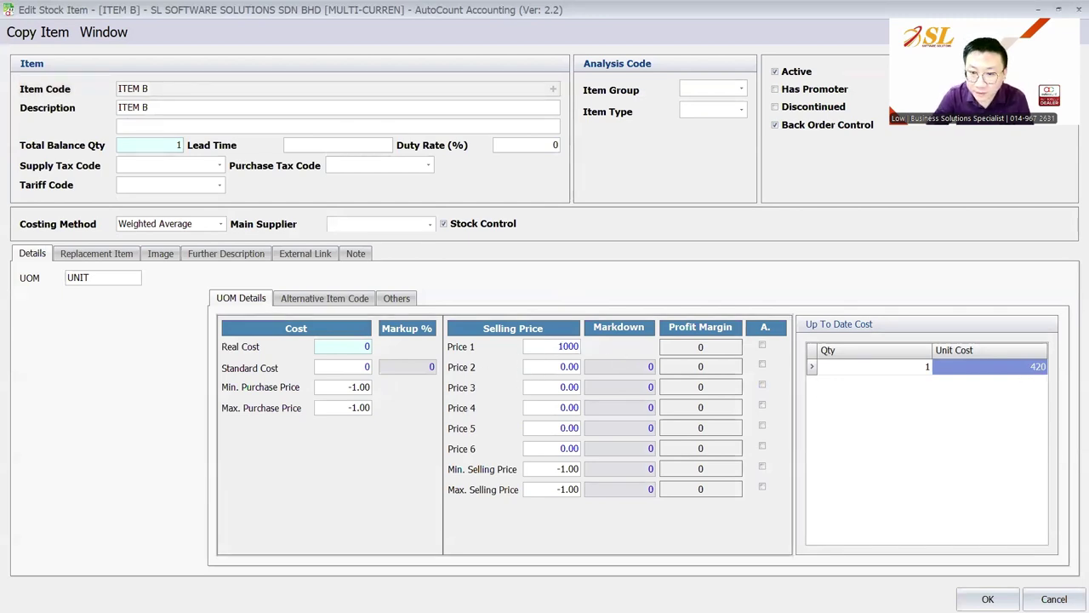
{"action": "left_click", "coordinate": [552, 366]}
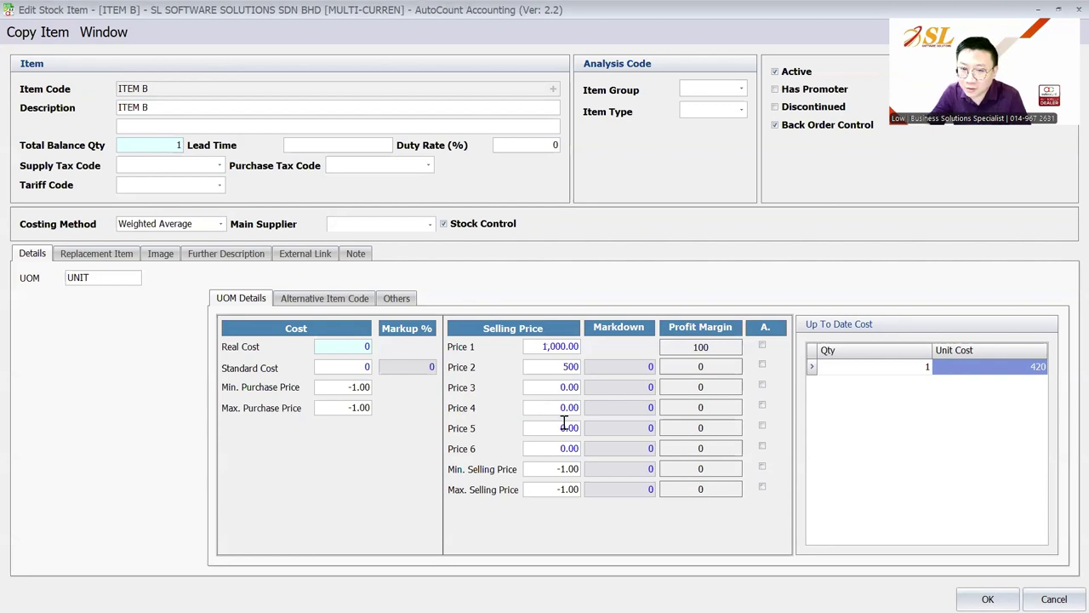
{"action": "double_click", "coordinate": [554, 366]}
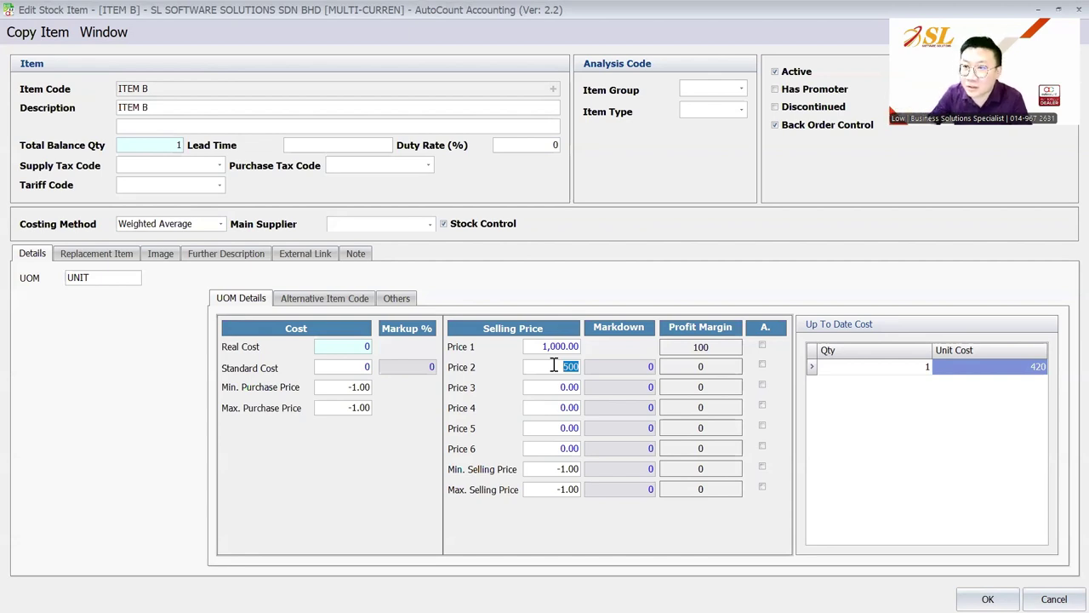
{"action": "left_click", "coordinate": [987, 599]}
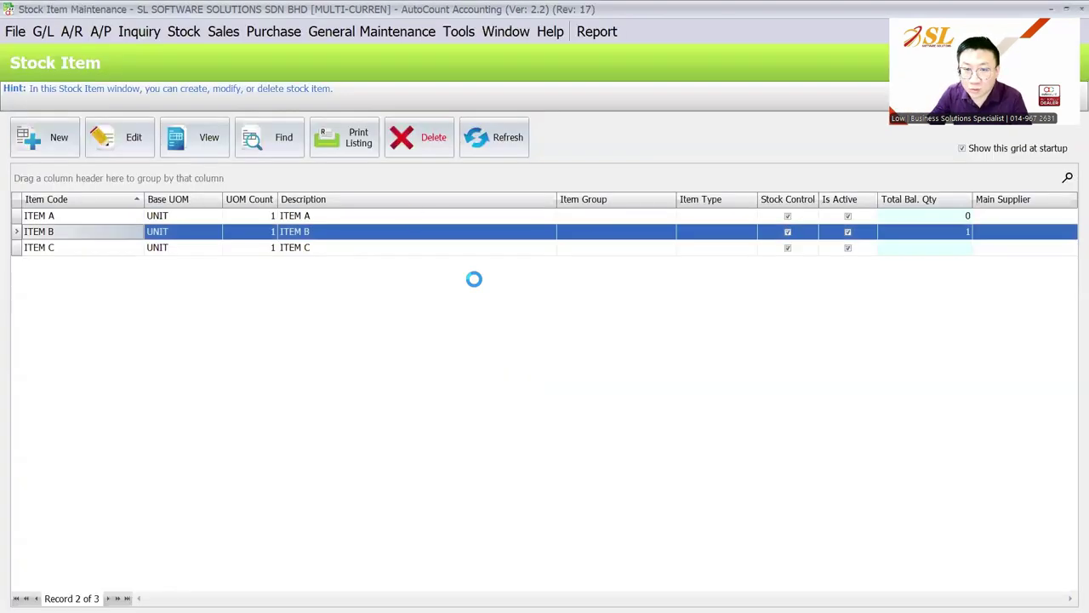
Start a new sales invoice for CUSTOMER A with ITEM B on the first line.
{"action": "left_click", "coordinate": [223, 32]}
{"action": "left_click", "coordinate": [243, 117]}
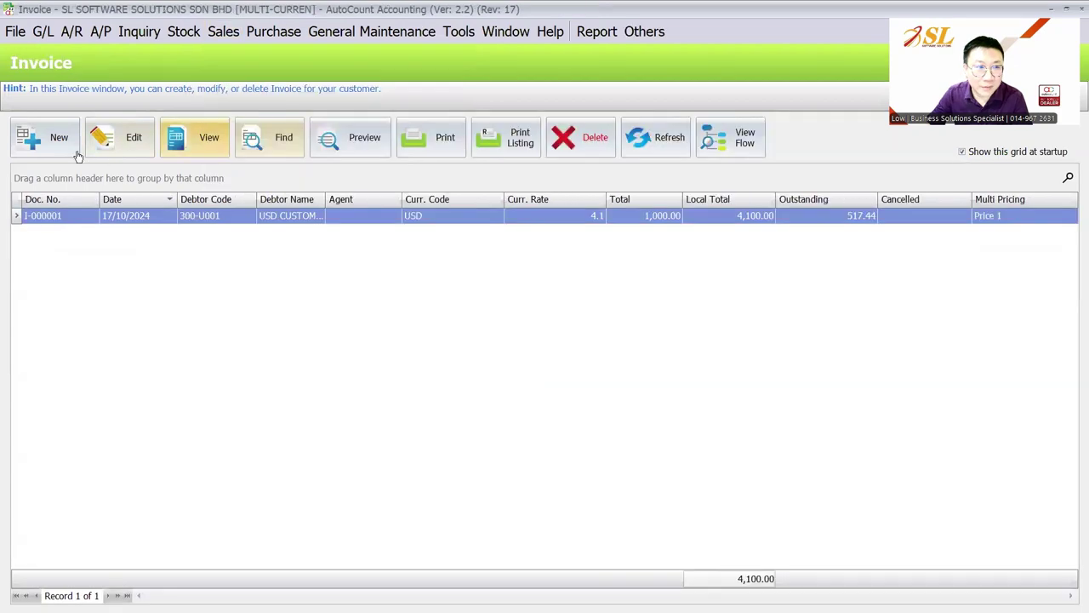
{"action": "left_click", "coordinate": [85, 154]}
{"action": "left_click", "coordinate": [136, 241]}
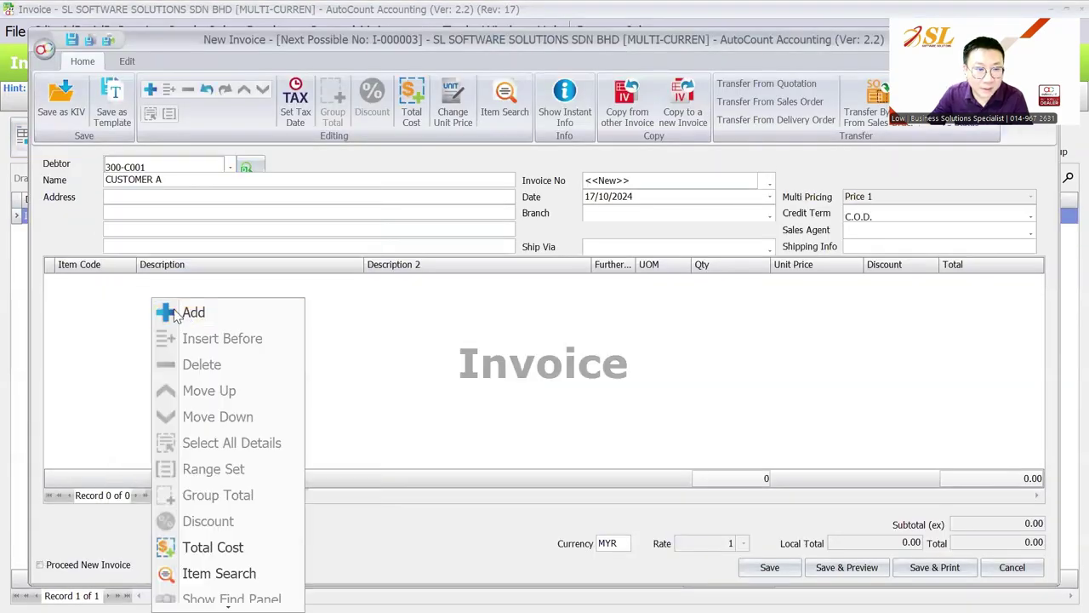
{"action": "left_click", "coordinate": [123, 283]}
{"action": "left_click", "coordinate": [129, 281]}
{"action": "left_click", "coordinate": [159, 366]}
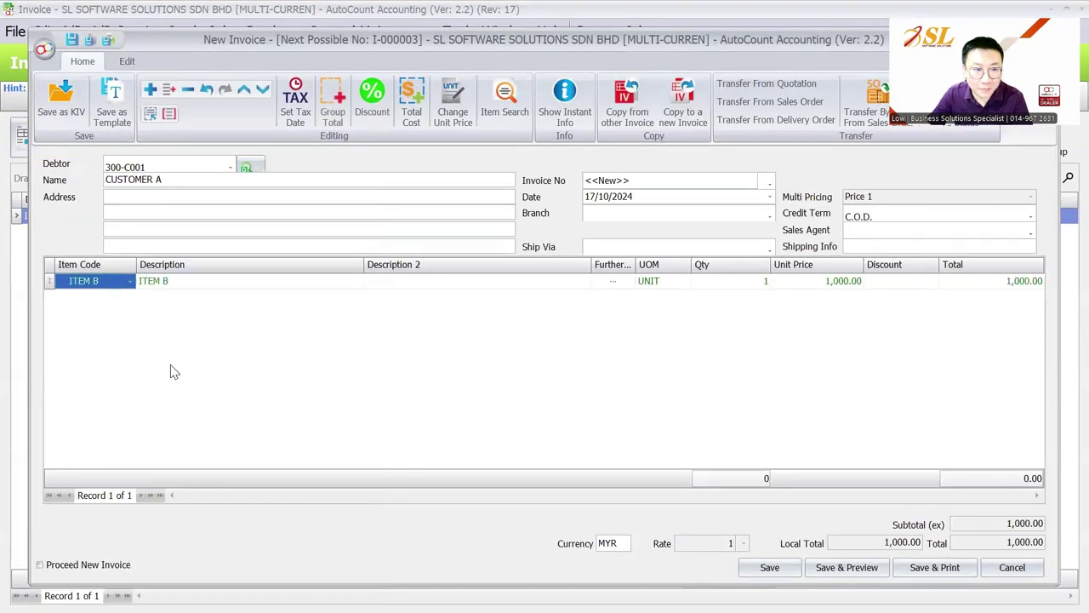
Switch the debtor to USD CUSTOMER, updating ITEM B to 1,000.00, then discard the invoice.
{"action": "left_click", "coordinate": [166, 170]}
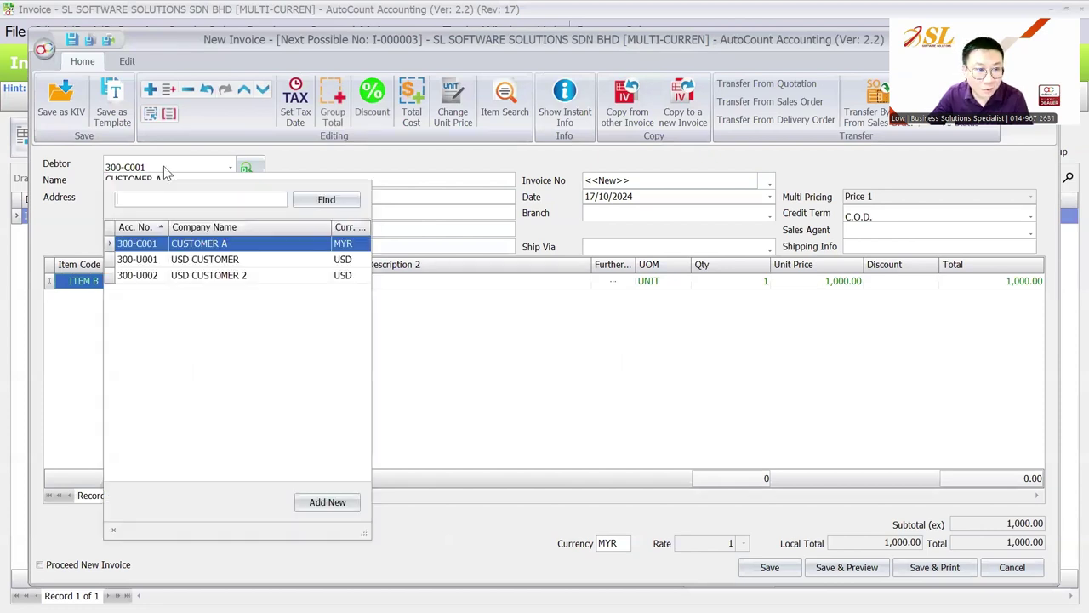
{"action": "left_click", "coordinate": [198, 266]}
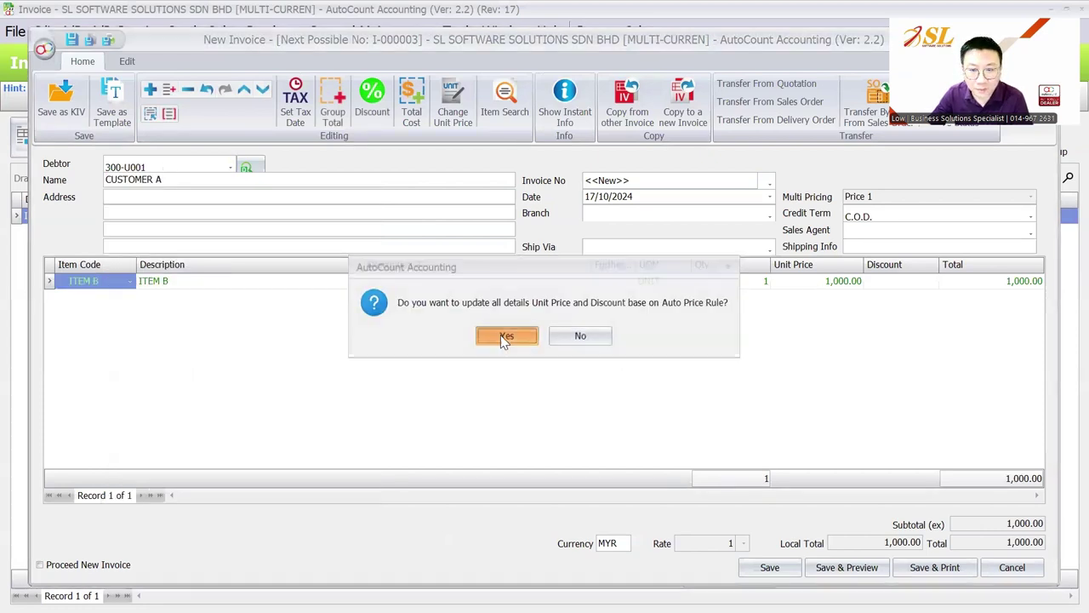
{"action": "left_click", "coordinate": [503, 337]}
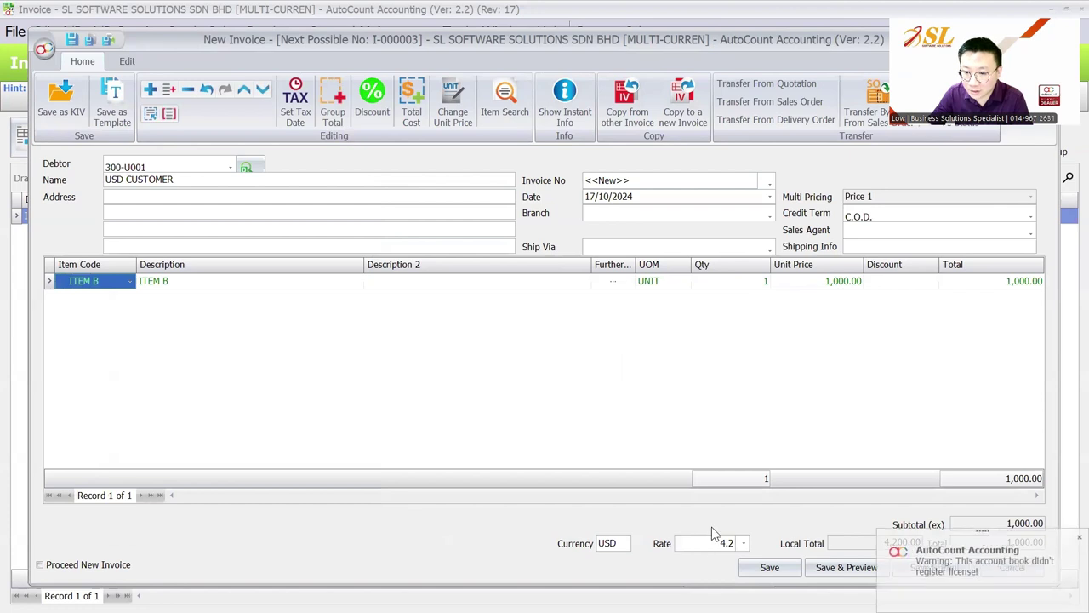
{"action": "left_click", "coordinate": [835, 287]}
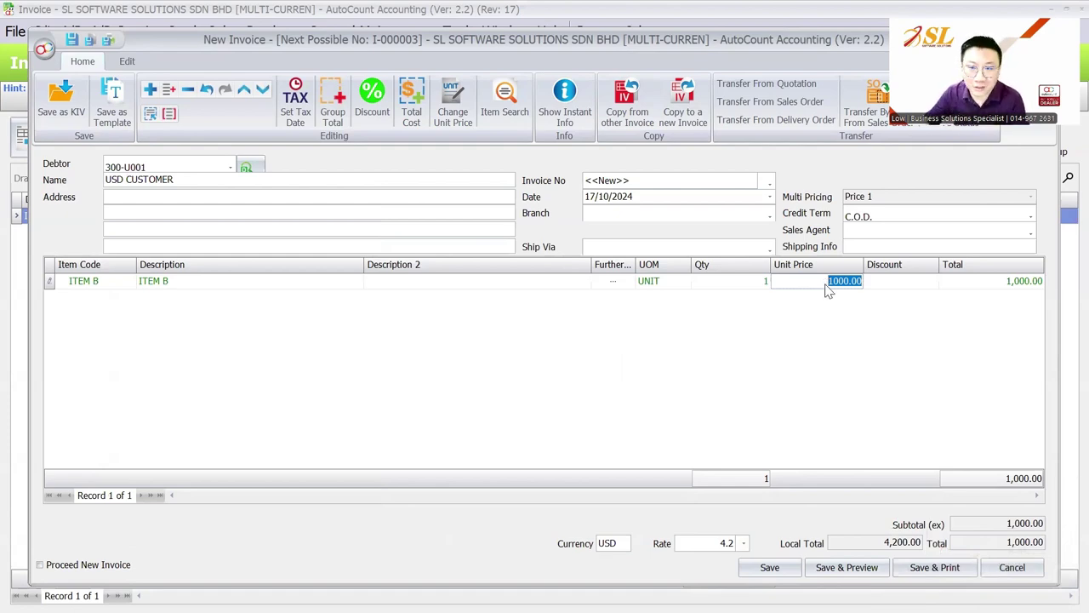
{"action": "key", "text": "Escape"}
{"action": "left_click", "coordinate": [538, 335]}
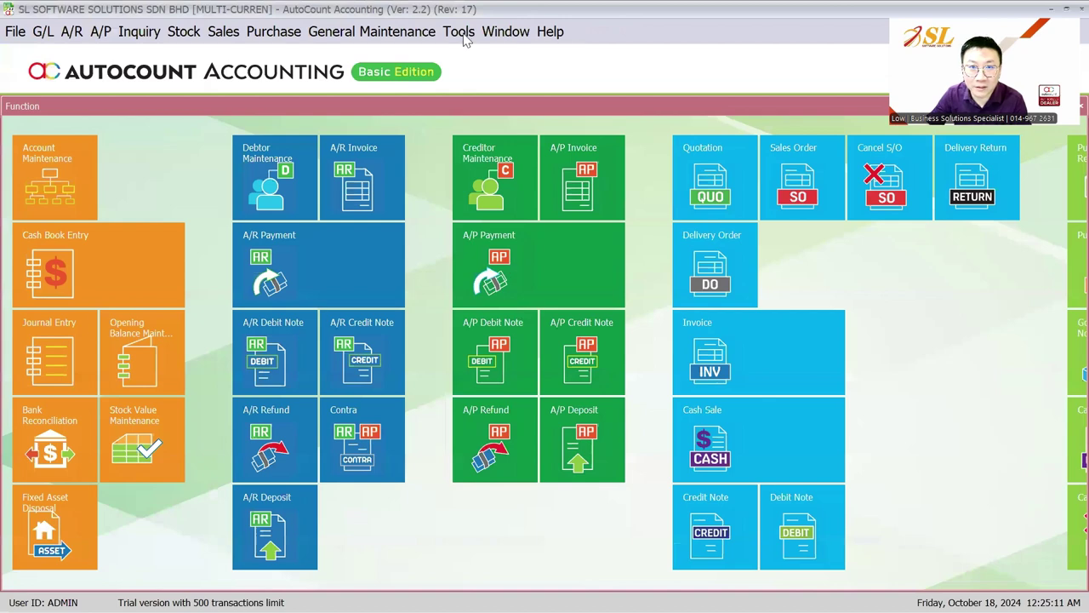
Tick 'Auto Convert Sales Price or Purchase Price Based On Currency Rate' under Invoicing > Auto Price.
{"action": "left_click", "coordinate": [466, 40]}
{"action": "left_click", "coordinate": [521, 549]}
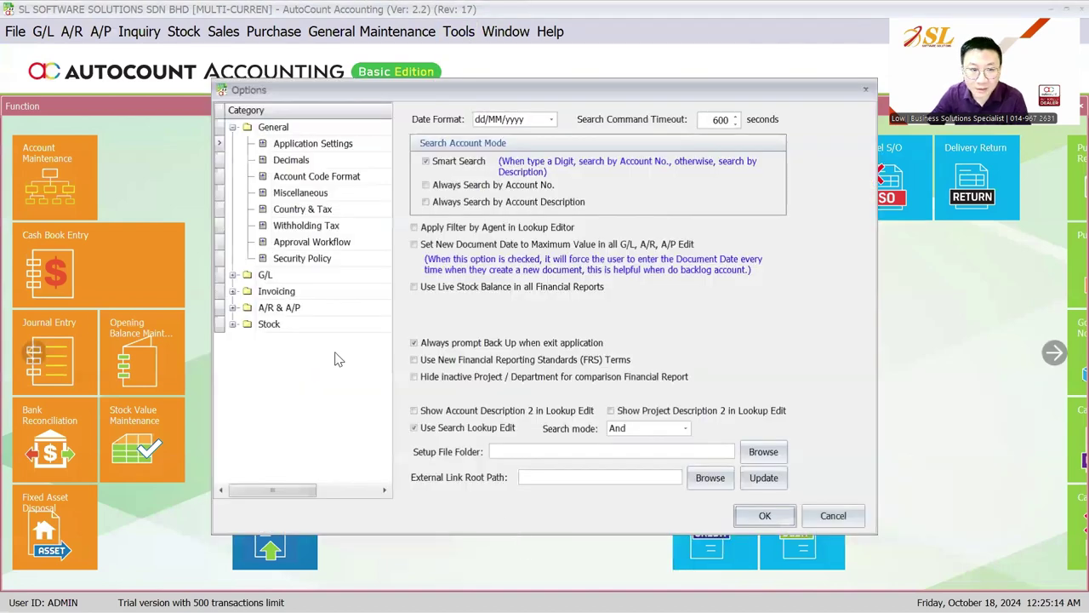
{"action": "left_click", "coordinate": [311, 292]}
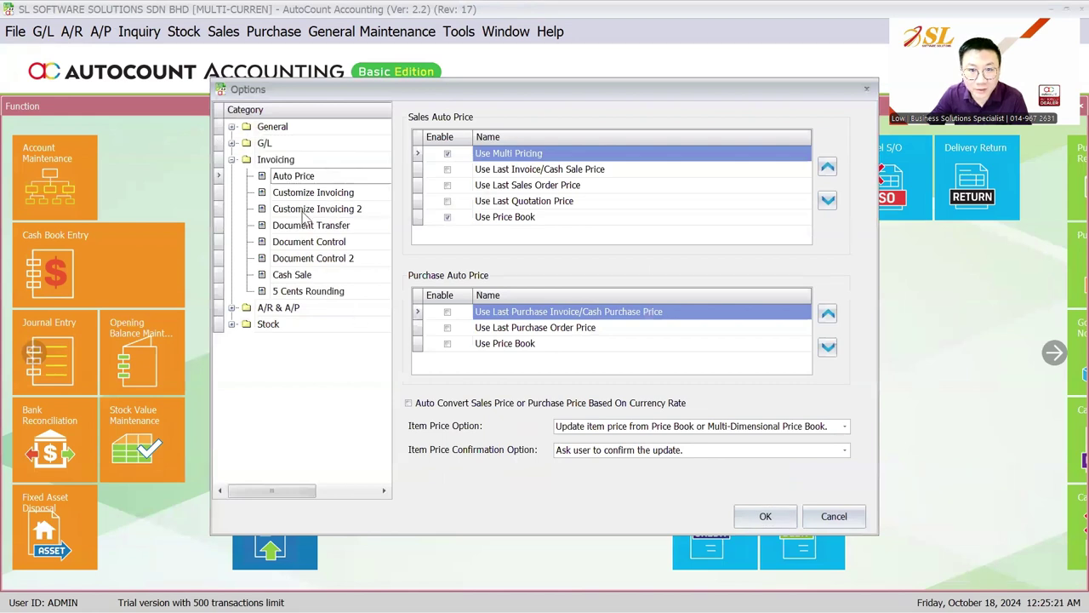
{"action": "left_click", "coordinate": [433, 405]}
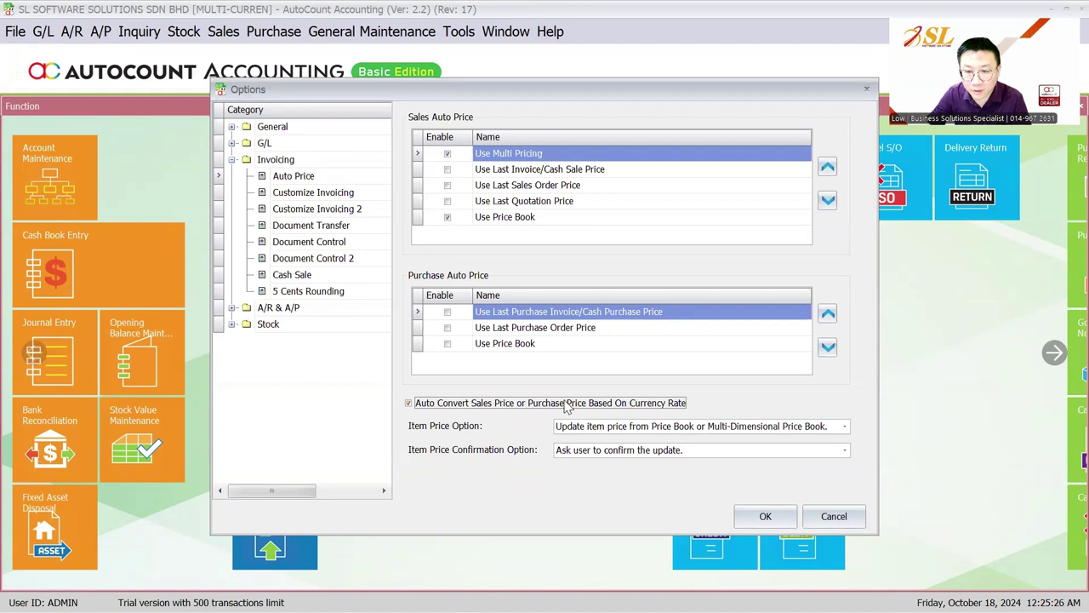
{"action": "left_click", "coordinate": [765, 515]}
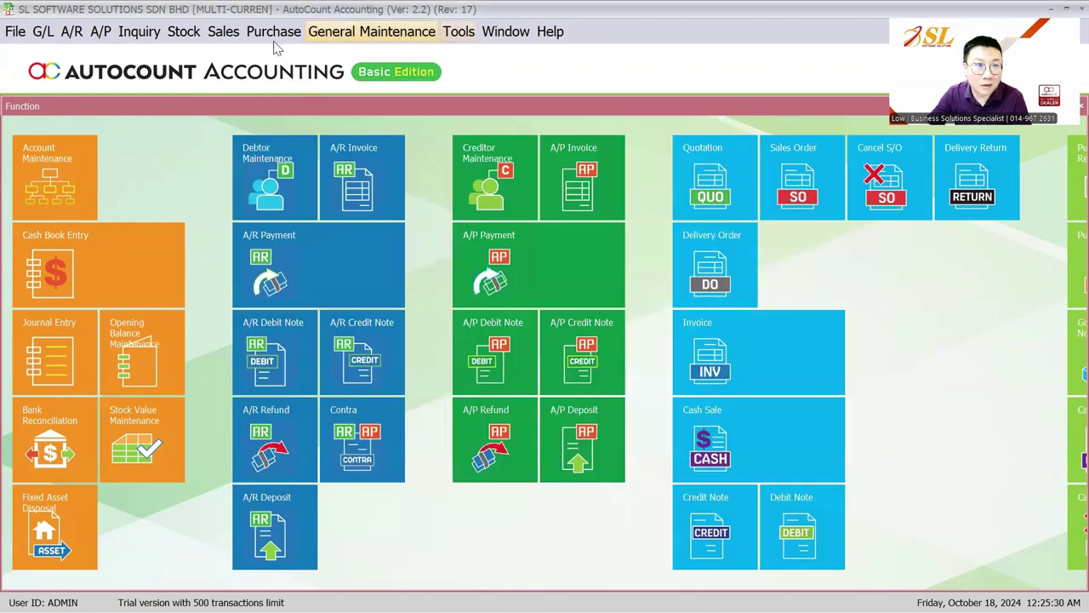
Start a new sales invoice for CUSTOMER A with an ITEM B line.
{"action": "left_click", "coordinate": [15, 32]}
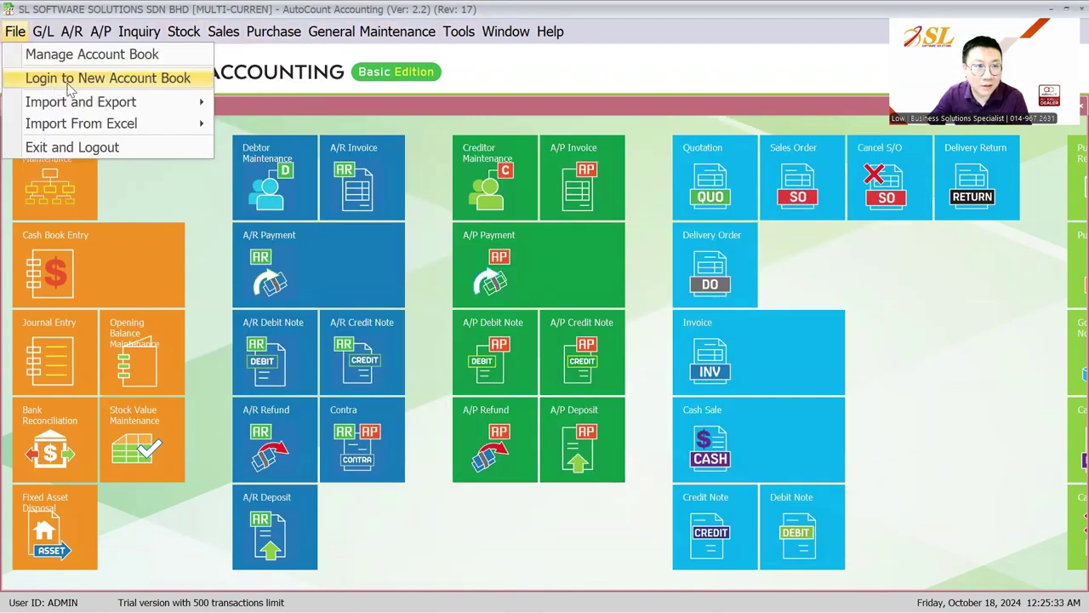
{"action": "left_click", "coordinate": [223, 32]}
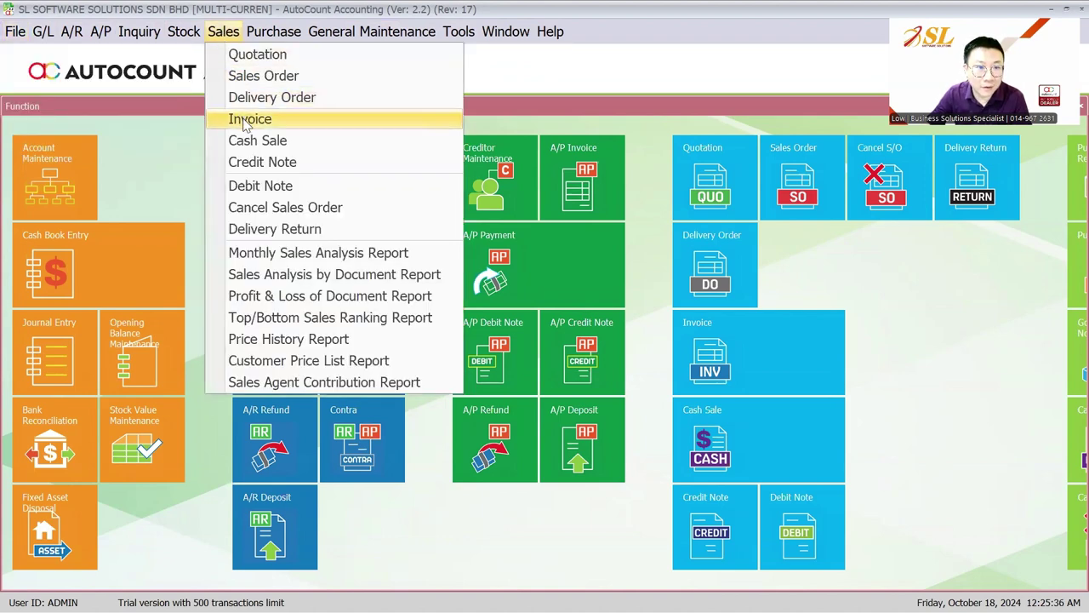
{"action": "left_click", "coordinate": [247, 119]}
{"action": "left_click", "coordinate": [43, 136]}
{"action": "left_click", "coordinate": [167, 165]}
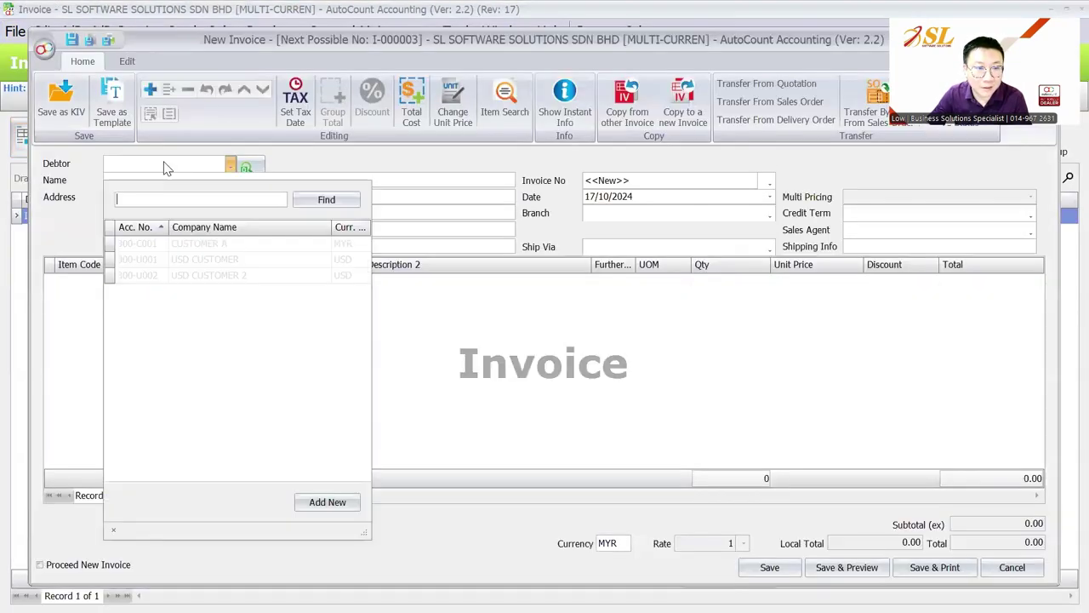
{"action": "left_click", "coordinate": [204, 244]}
{"action": "left_click", "coordinate": [85, 280]}
{"action": "left_click", "coordinate": [129, 281]}
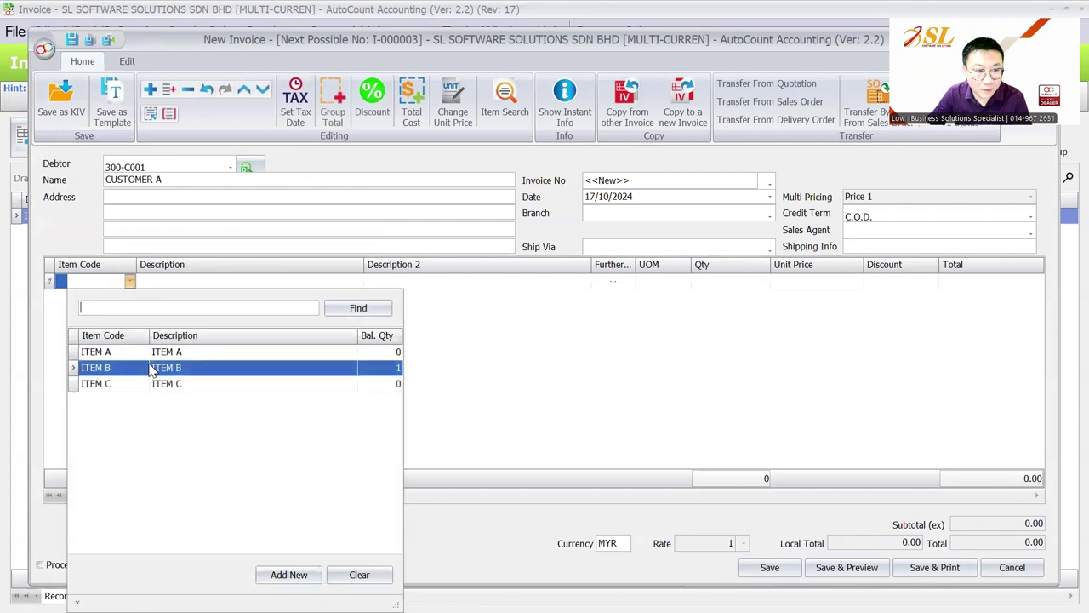
{"action": "left_click", "coordinate": [151, 368]}
Switch the debtor to USD CUSTOMER, set rate 4.4, and re-pick ITEM B to get 227.27.
{"action": "left_click", "coordinate": [167, 168]}
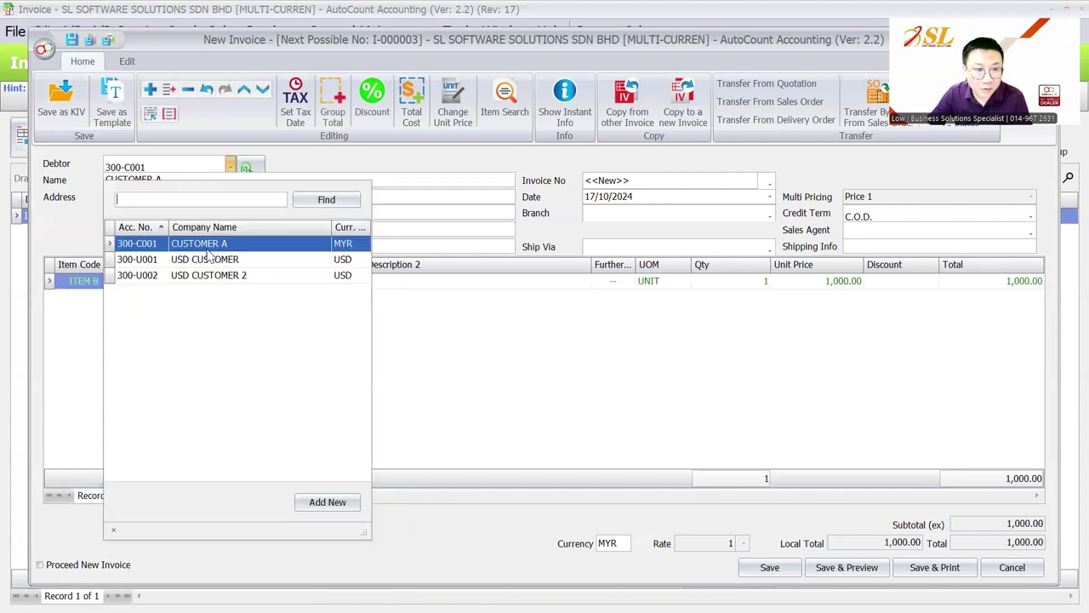
{"action": "left_click", "coordinate": [213, 265]}
{"action": "left_click", "coordinate": [510, 337]}
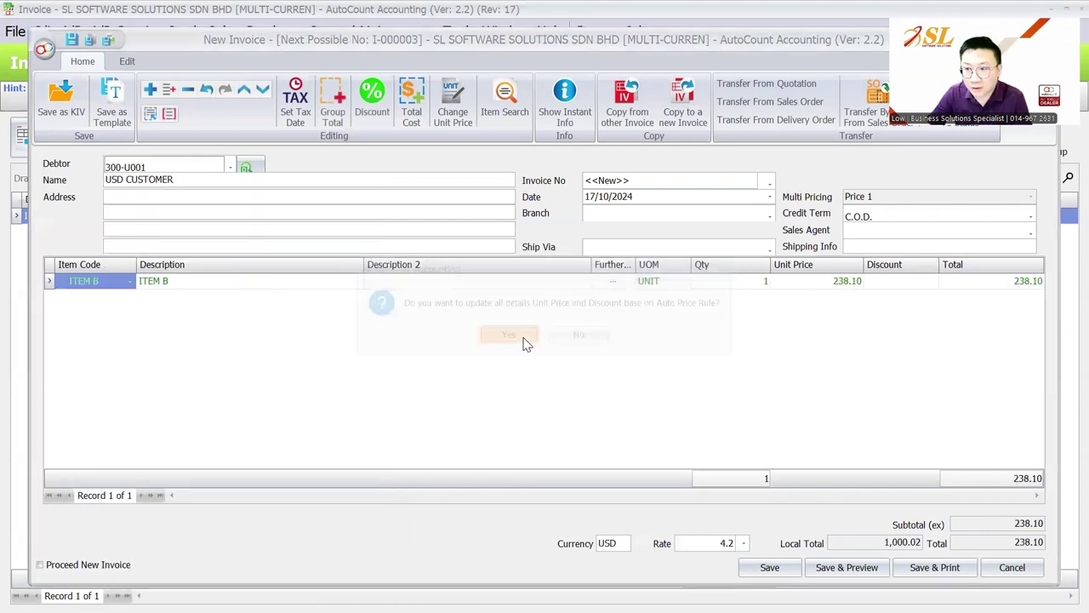
{"action": "left_click", "coordinate": [725, 542]}
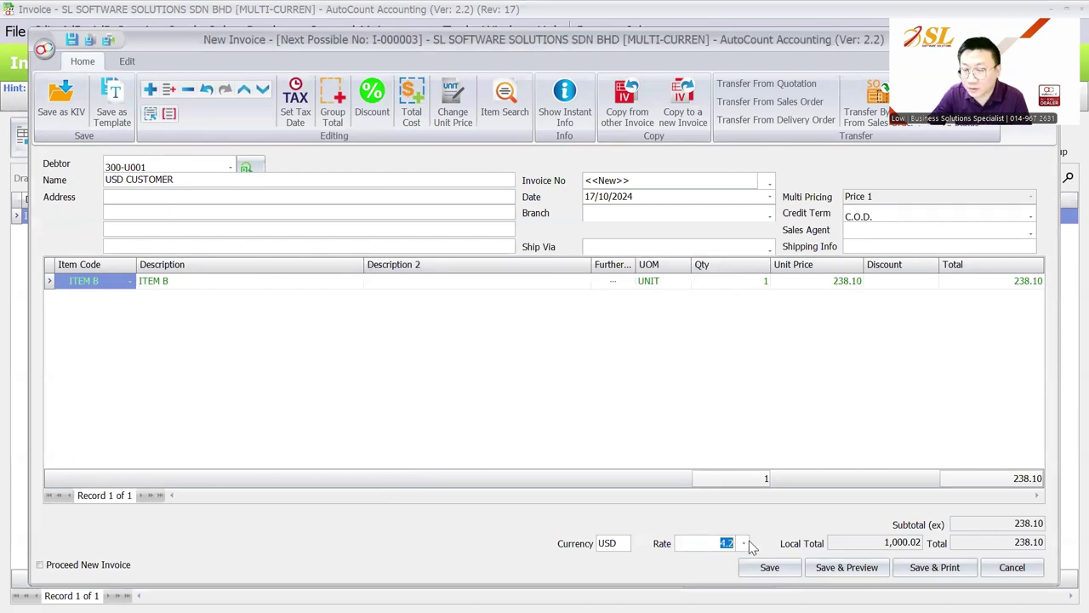
{"action": "type", "text": "4.4"}
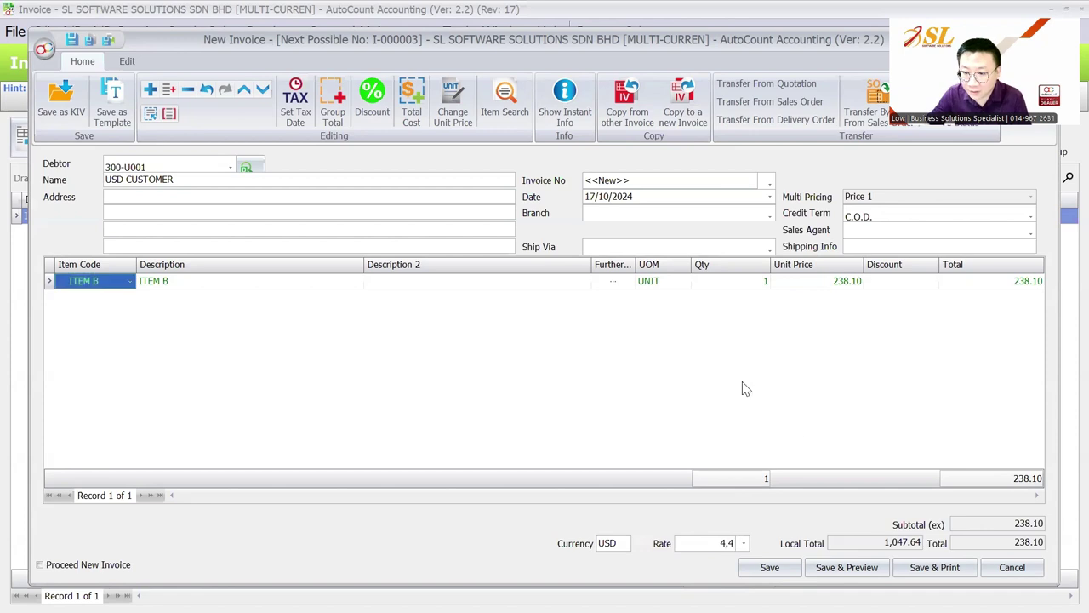
{"action": "left_click", "coordinate": [129, 281]}
{"action": "left_click", "coordinate": [156, 351]}
{"action": "left_click", "coordinate": [129, 281]}
{"action": "left_click", "coordinate": [213, 367]}
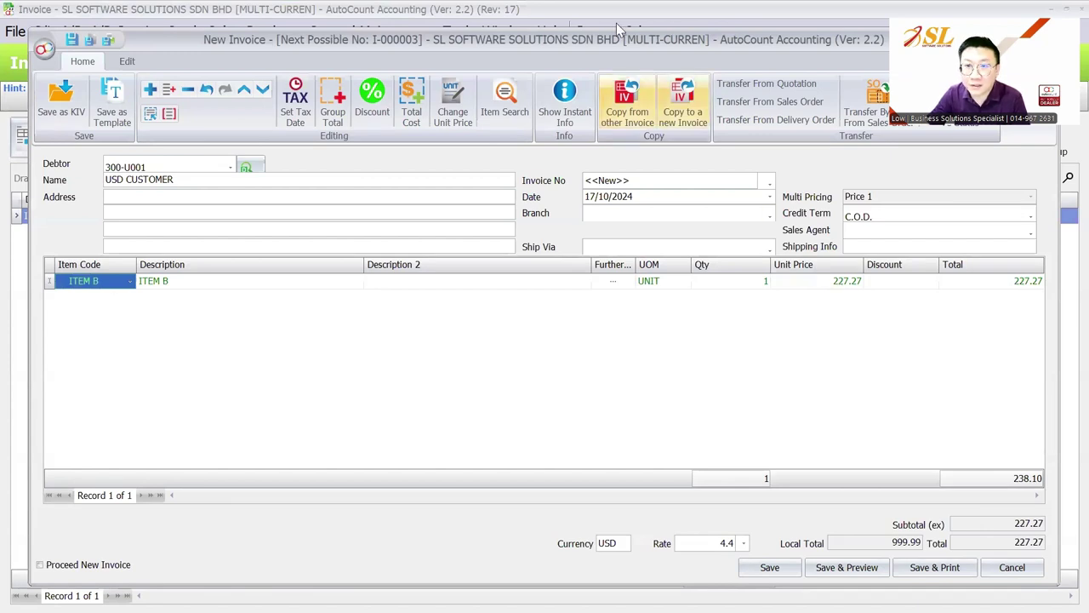
{"action": "left_click_drag", "start_coordinate": [630, 51], "coordinate": [491, 112]}
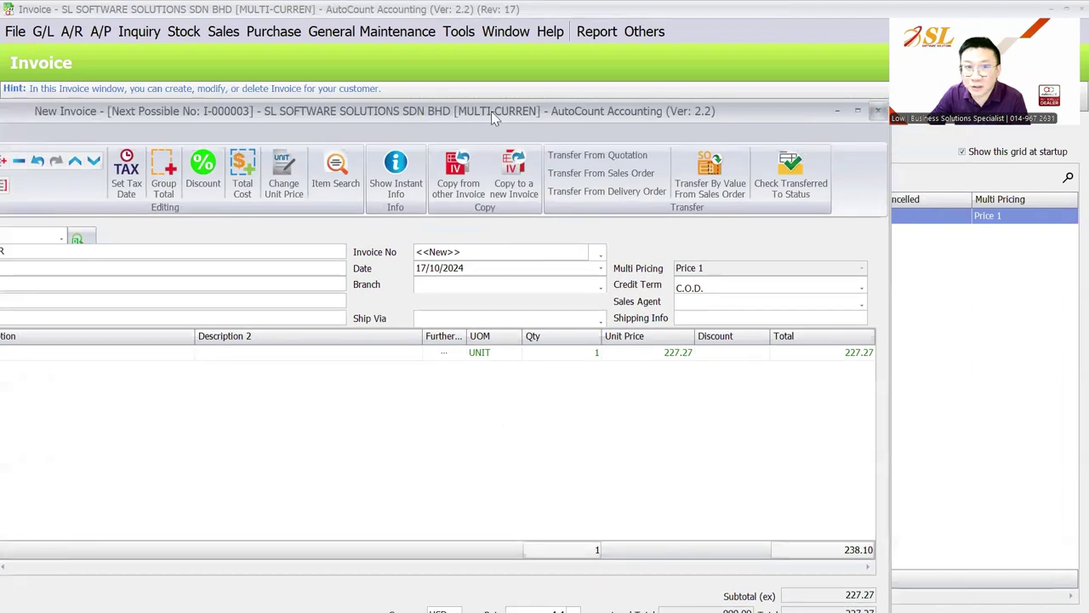
Discard the sales invoice and change ITEM B's standard cost to 500.
{"action": "key", "text": "Escape"}
{"action": "key", "text": "n"}
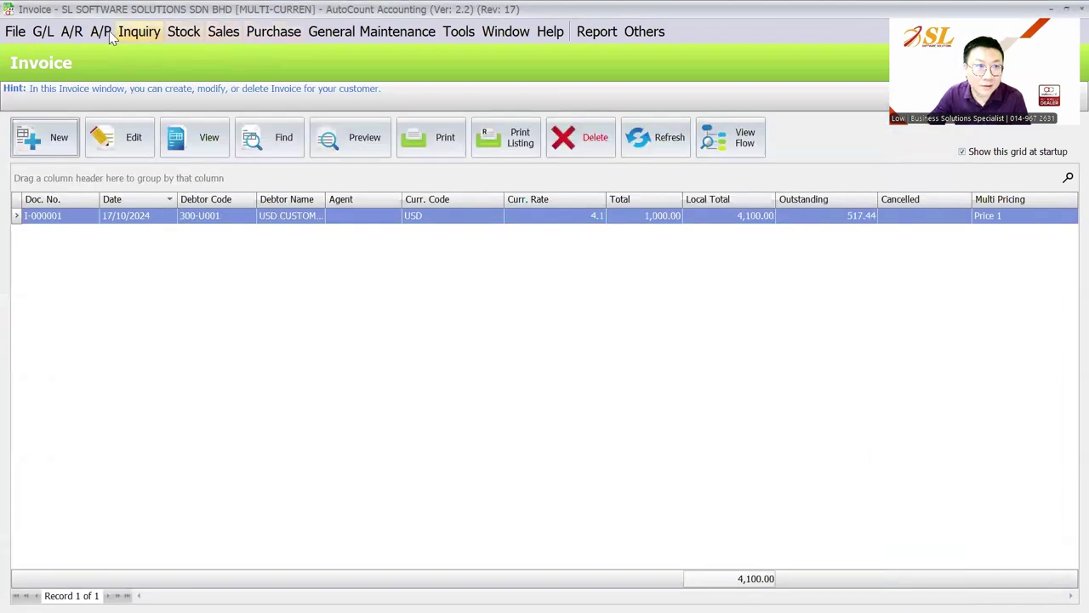
{"action": "left_click", "coordinate": [184, 31]}
{"action": "left_click", "coordinate": [204, 55]}
{"action": "left_click", "coordinate": [117, 139]}
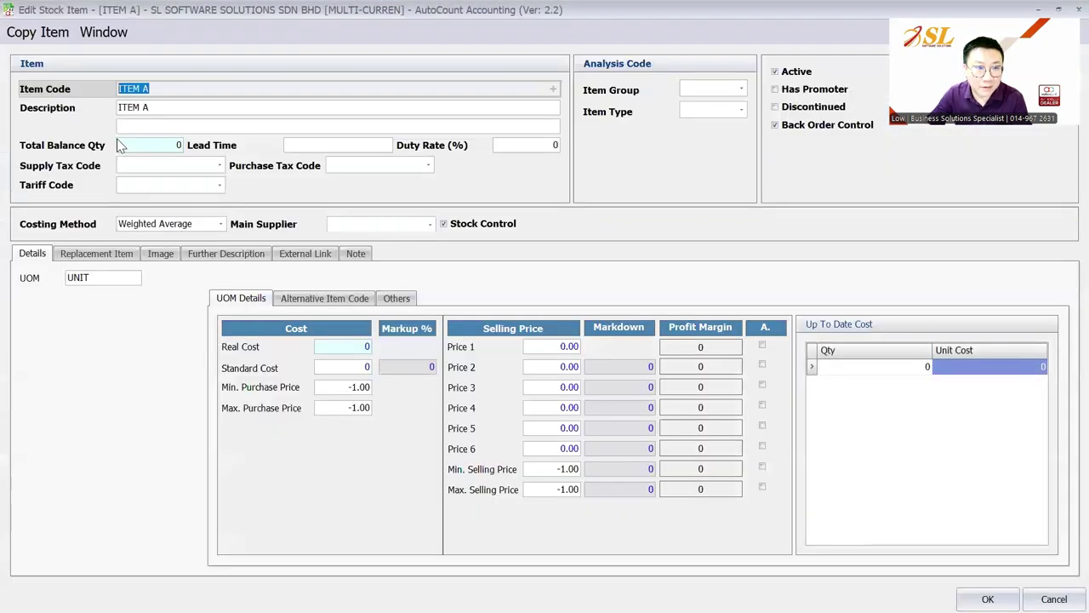
{"action": "key", "text": "Escape"}
{"action": "left_click", "coordinate": [119, 137]}
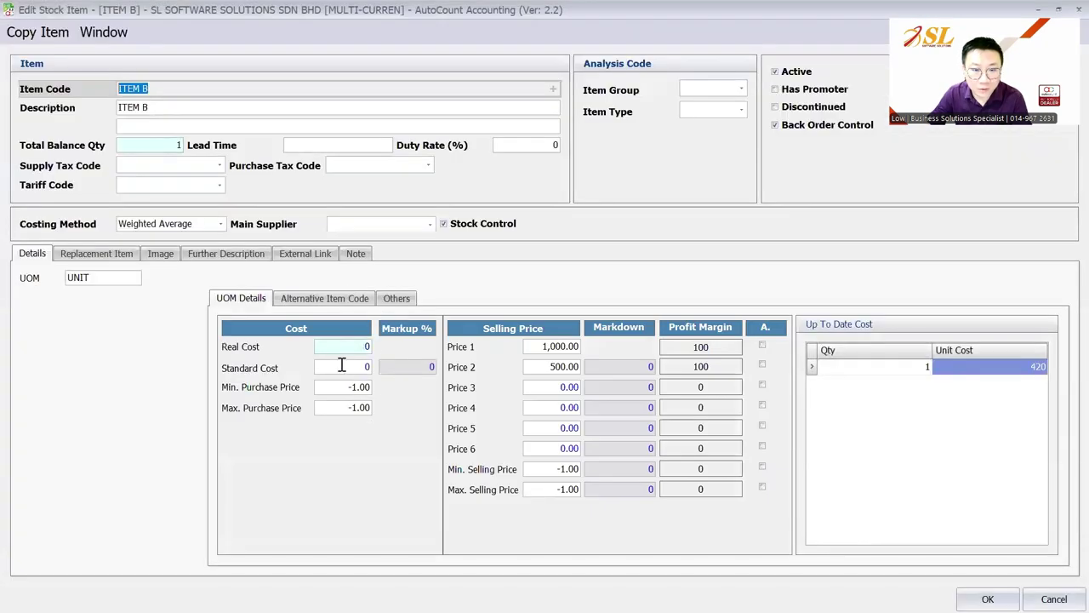
{"action": "left_click", "coordinate": [345, 367]}
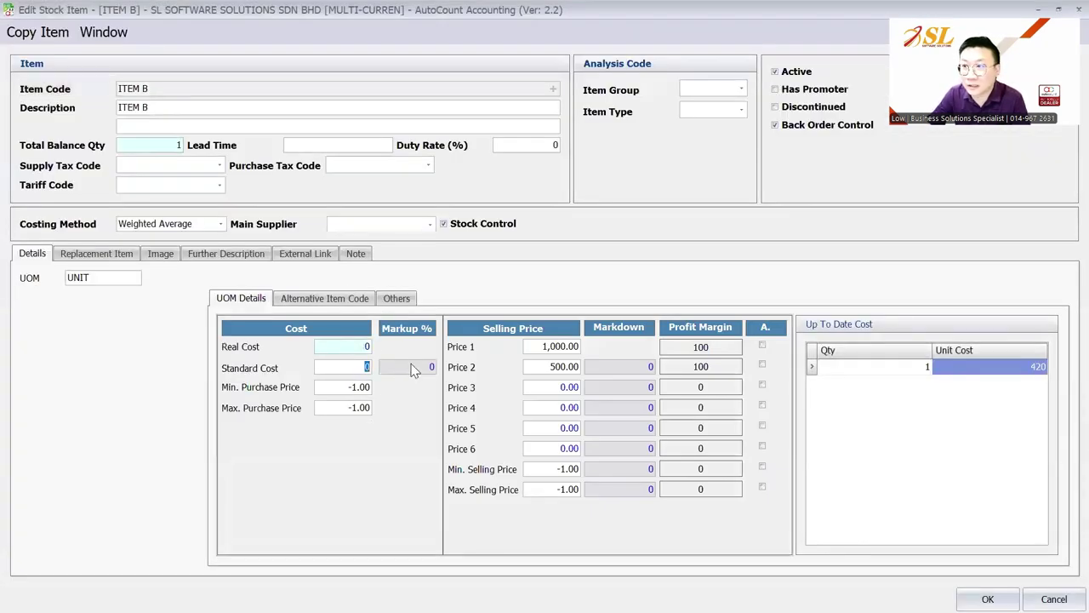
{"action": "type", "text": "500"}
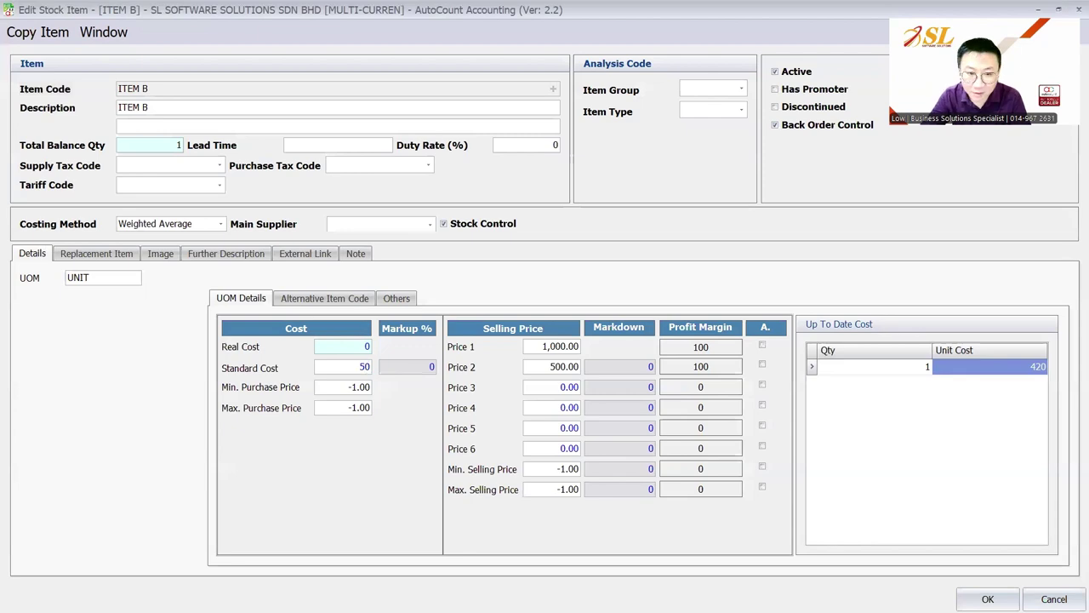
{"action": "left_click", "coordinate": [987, 598]}
Draft a USD SUPPLIER purchase invoice showing ITEM B at 119.05, then discard it unsaved.
{"action": "left_click", "coordinate": [274, 31]}
{"action": "left_click", "coordinate": [292, 141]}
{"action": "left_click", "coordinate": [44, 136]}
{"action": "left_click", "coordinate": [165, 136]}
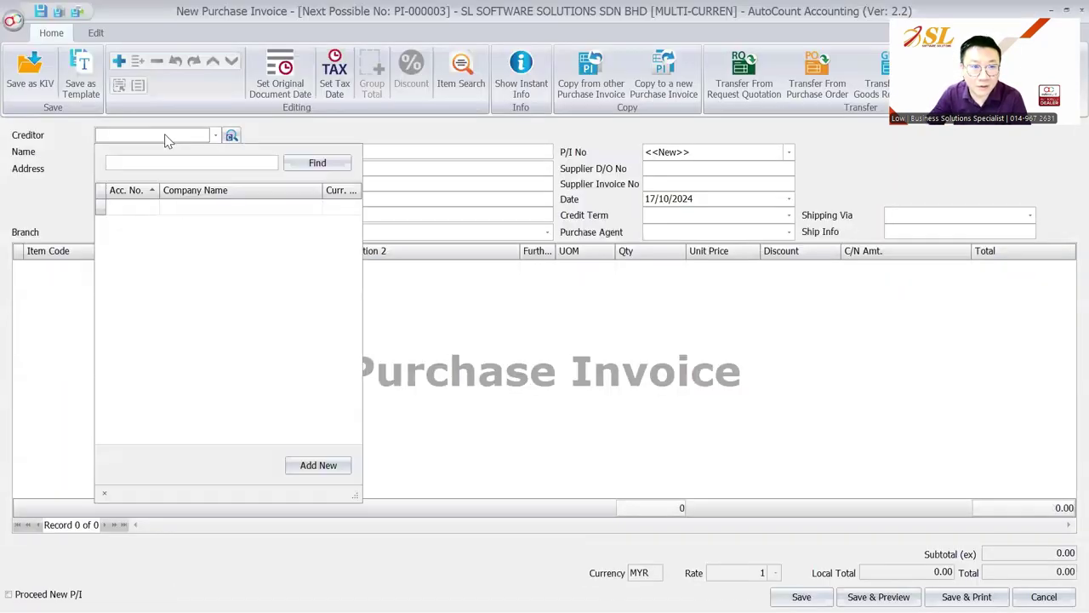
{"action": "left_click", "coordinate": [182, 207]}
{"action": "right_click", "coordinate": [480, 295]}
{"action": "left_click", "coordinate": [511, 309]}
{"action": "left_click", "coordinate": [51, 268]}
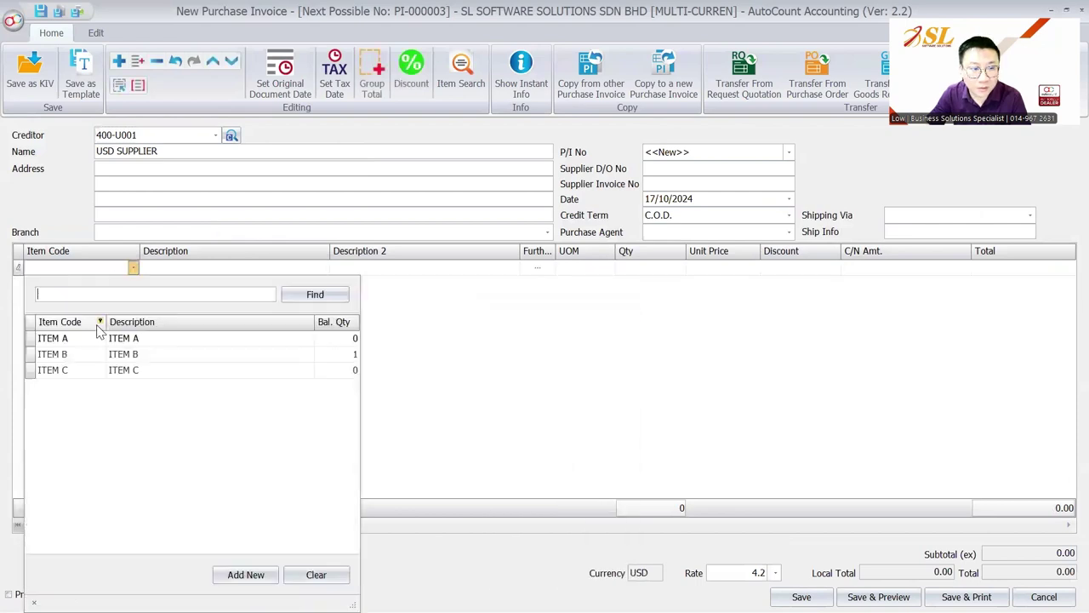
{"action": "left_click", "coordinate": [102, 353]}
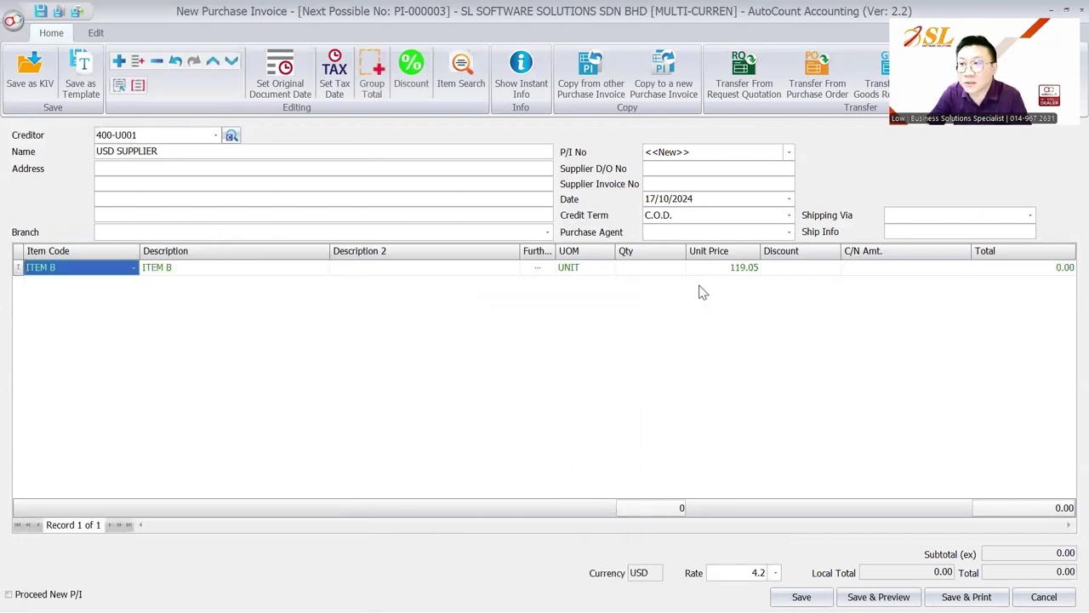
{"action": "key", "text": "Escape"}
{"action": "left_click", "coordinate": [542, 335]}
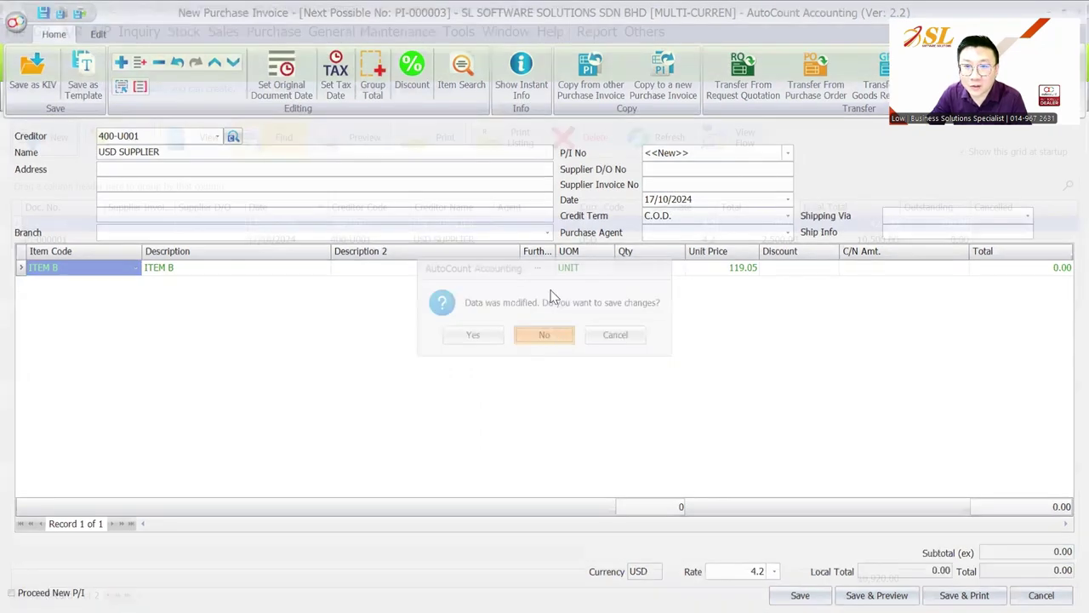
{"action": "left_click", "coordinate": [460, 33]}
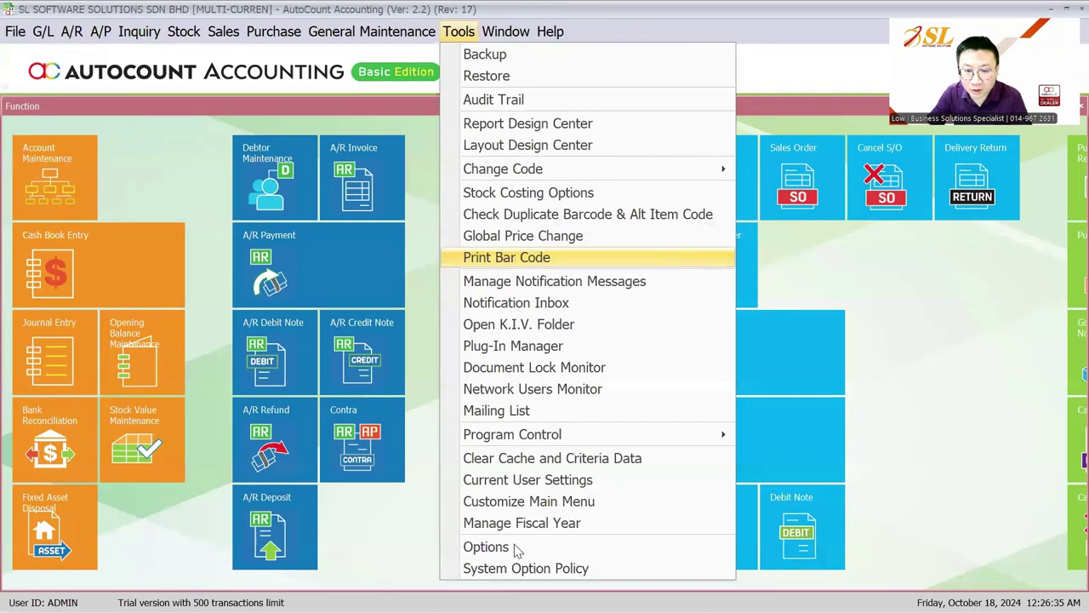
Review the invoicing Auto Price options, then go to Item Price by Currency maintenance.
{"action": "left_click", "coordinate": [514, 548]}
{"action": "left_click", "coordinate": [277, 291]}
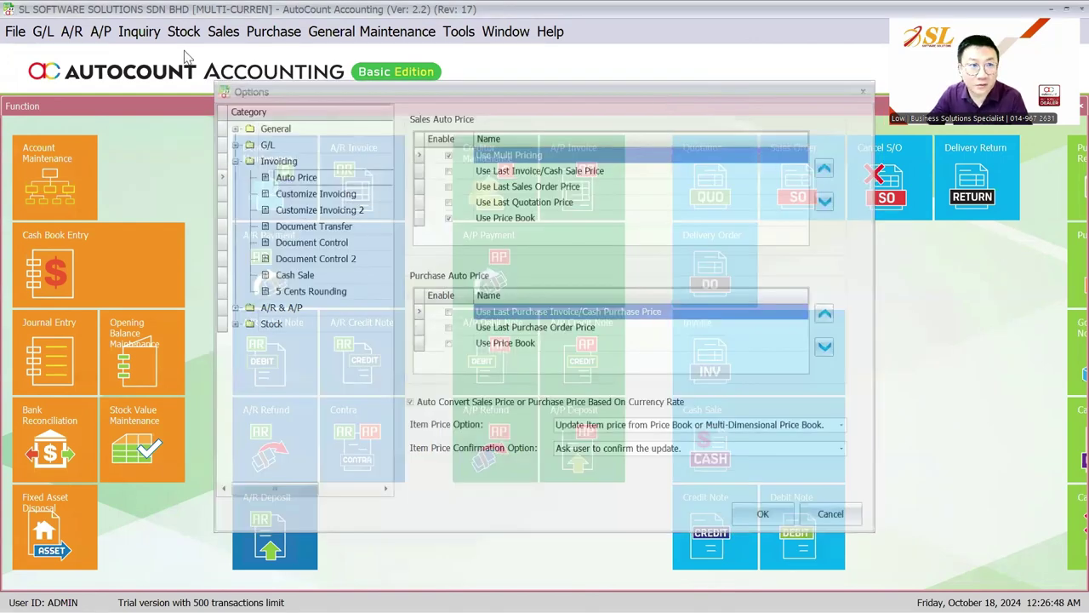
{"action": "left_click", "coordinate": [184, 34]}
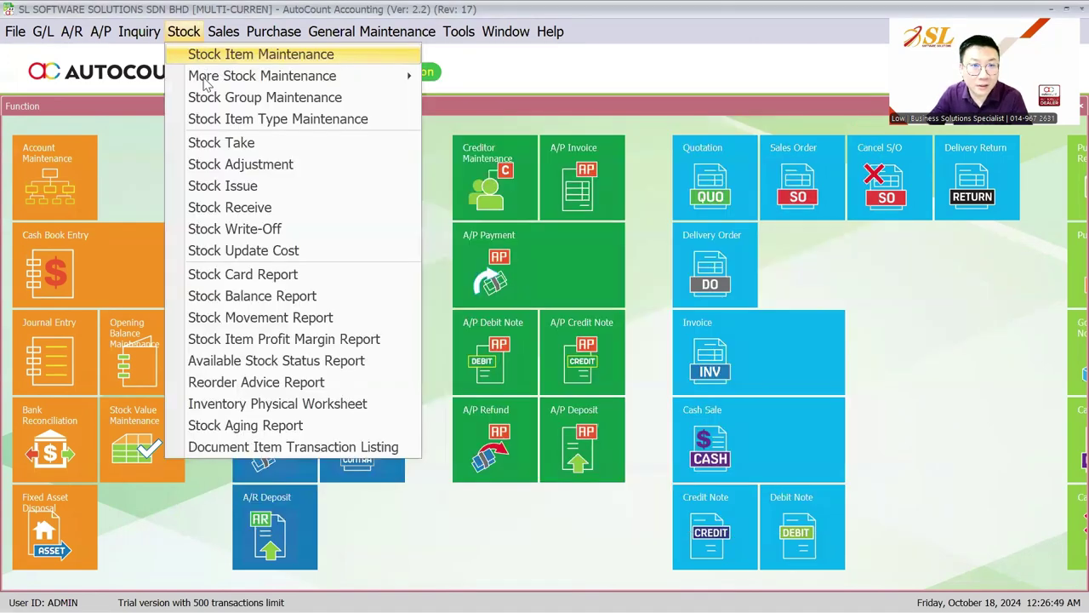
{"action": "mouse_move", "coordinate": [206, 76]}
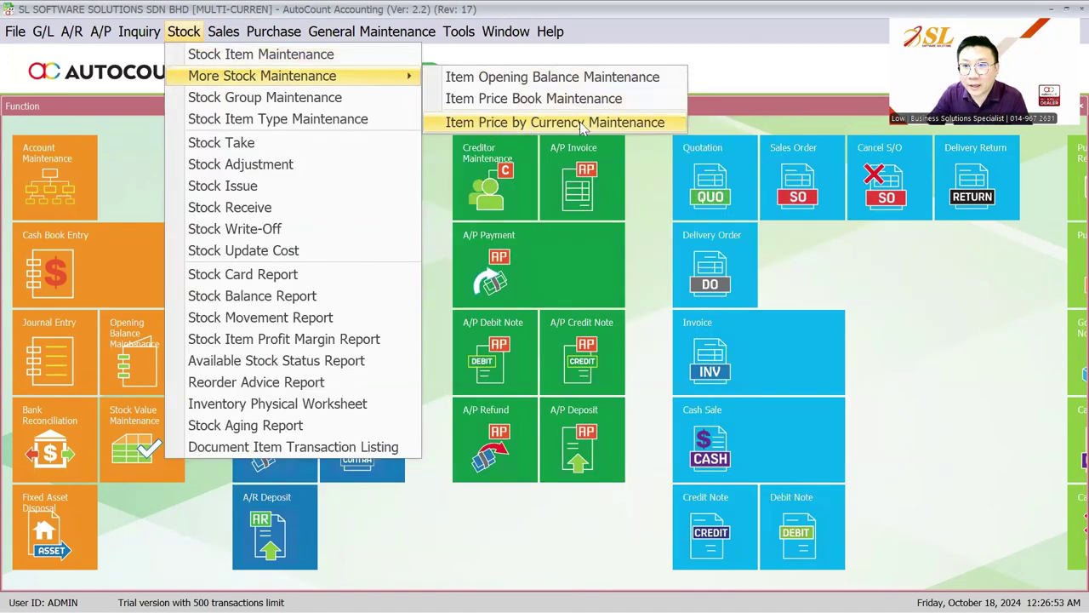
{"action": "left_click", "coordinate": [616, 124]}
Filter prices to ITEM B, UOM UNIT, currency USD, and set its price to 600.
{"action": "left_click", "coordinate": [51, 149]}
{"action": "left_click", "coordinate": [171, 147]}
{"action": "left_click", "coordinate": [143, 211]}
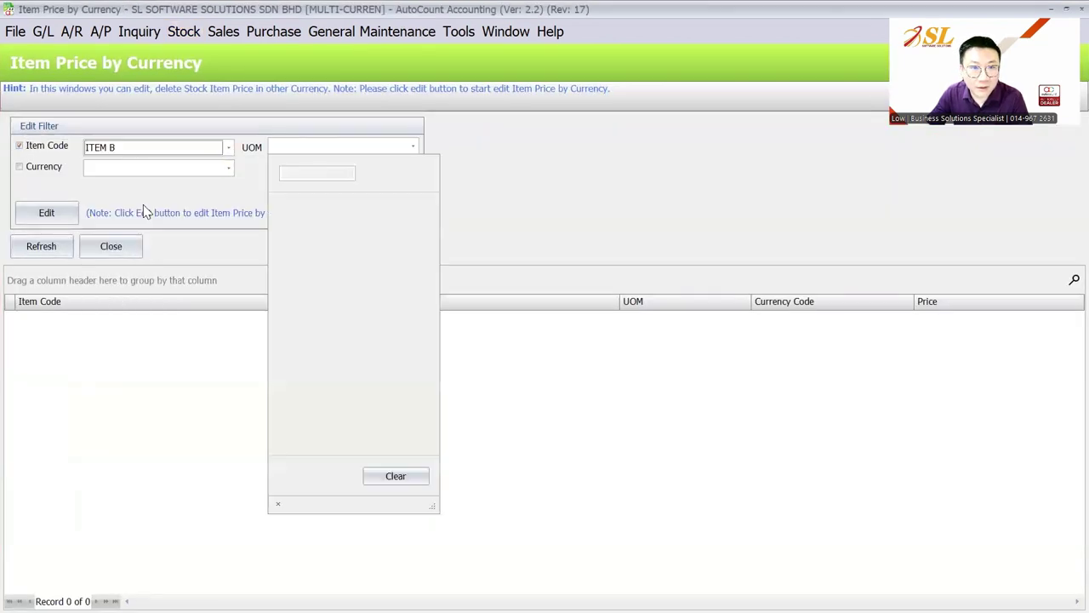
{"action": "left_click", "coordinate": [345, 218]}
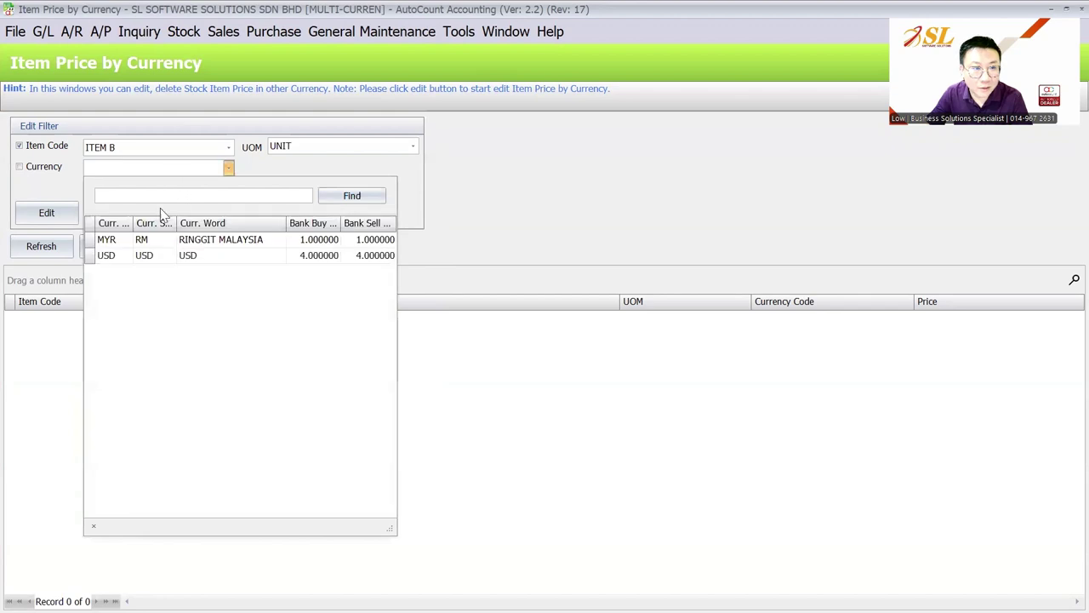
{"action": "left_click", "coordinate": [140, 250]}
{"action": "left_click", "coordinate": [47, 212]}
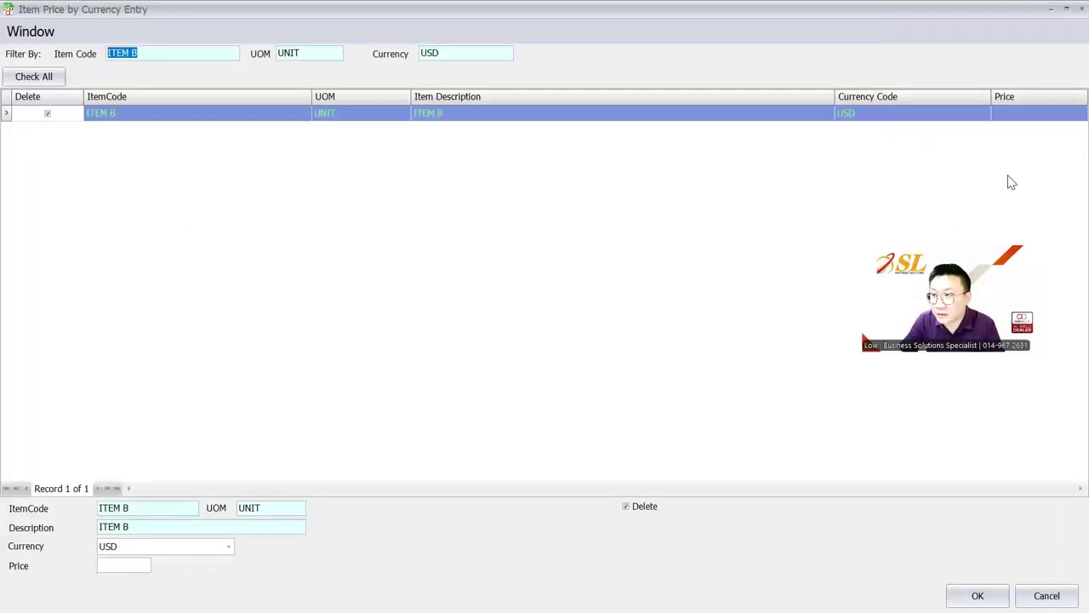
{"action": "left_click", "coordinate": [1040, 112]}
{"action": "type", "text": "600"}
{"action": "left_click", "coordinate": [977, 594]}
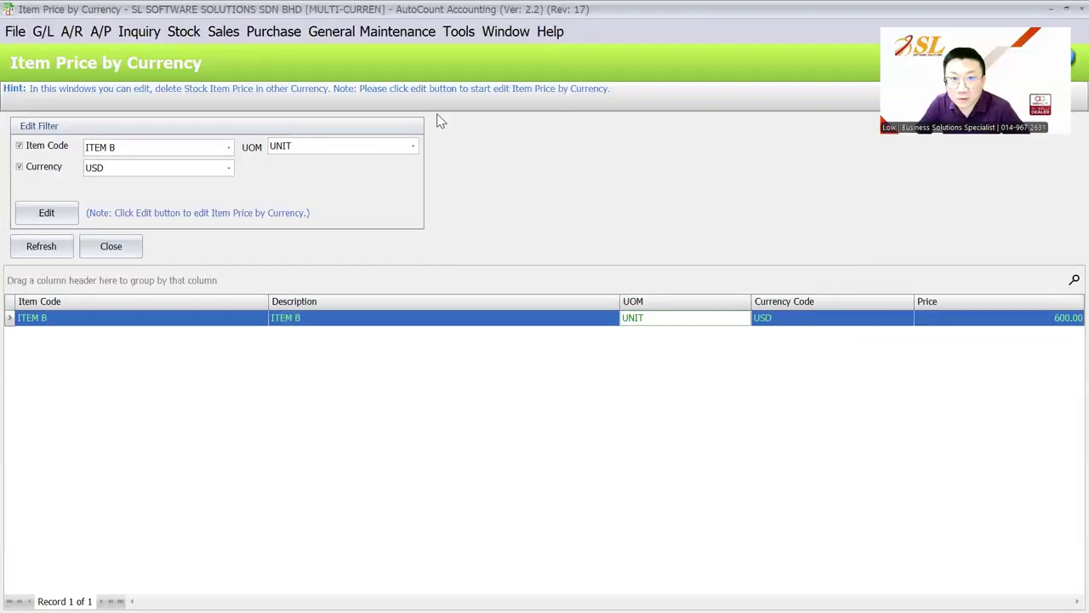
{"action": "left_click", "coordinate": [458, 32]}
Open Tools > Options and select the Invoicing Auto Price page.
{"action": "mouse_move", "coordinate": [584, 439]}
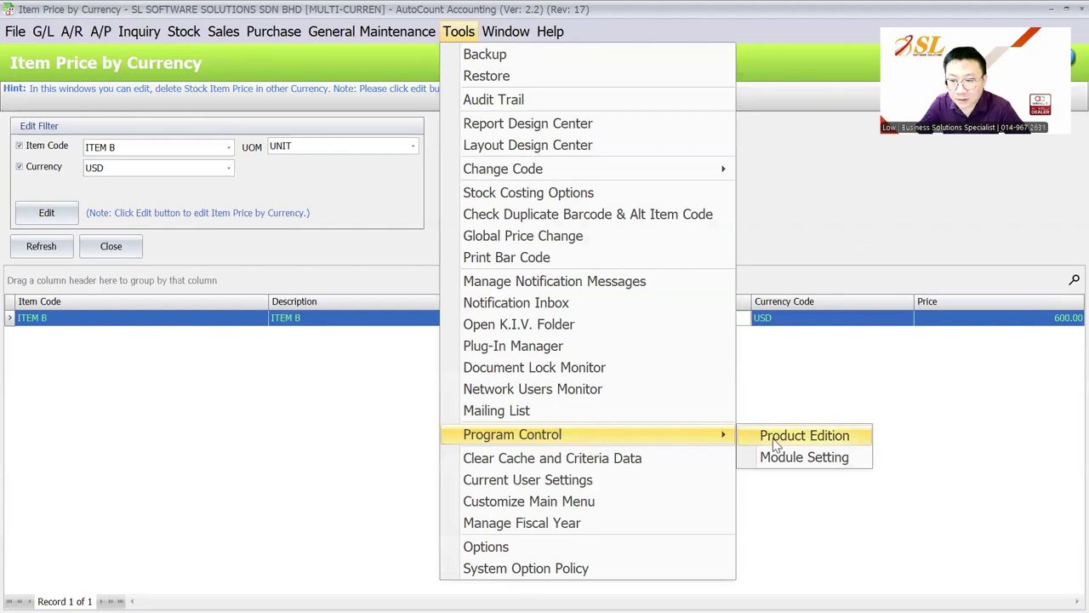
{"action": "left_click", "coordinate": [544, 545]}
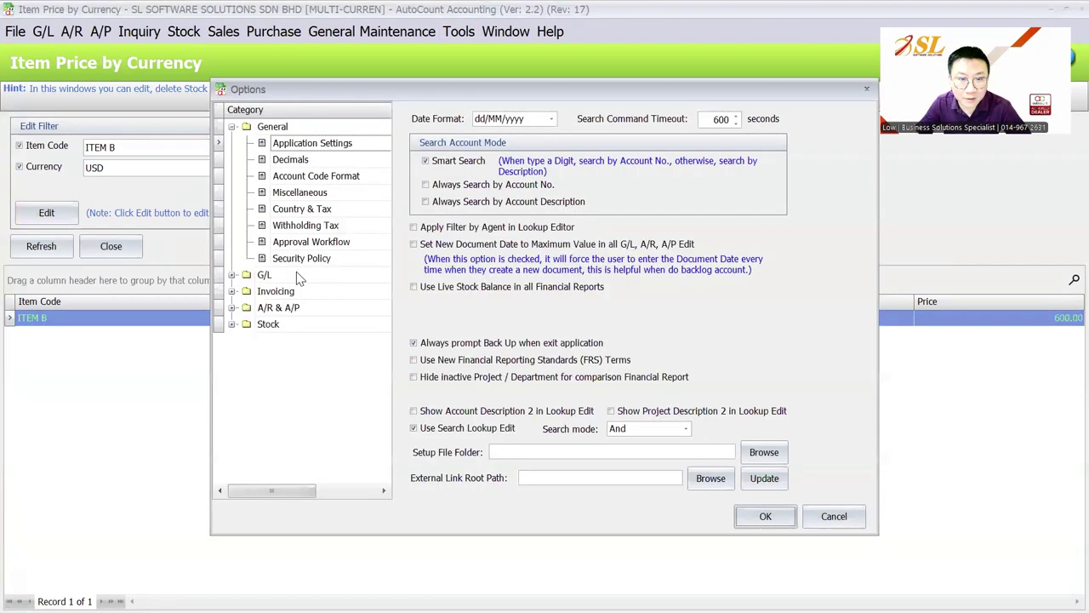
{"action": "left_click", "coordinate": [296, 273]}
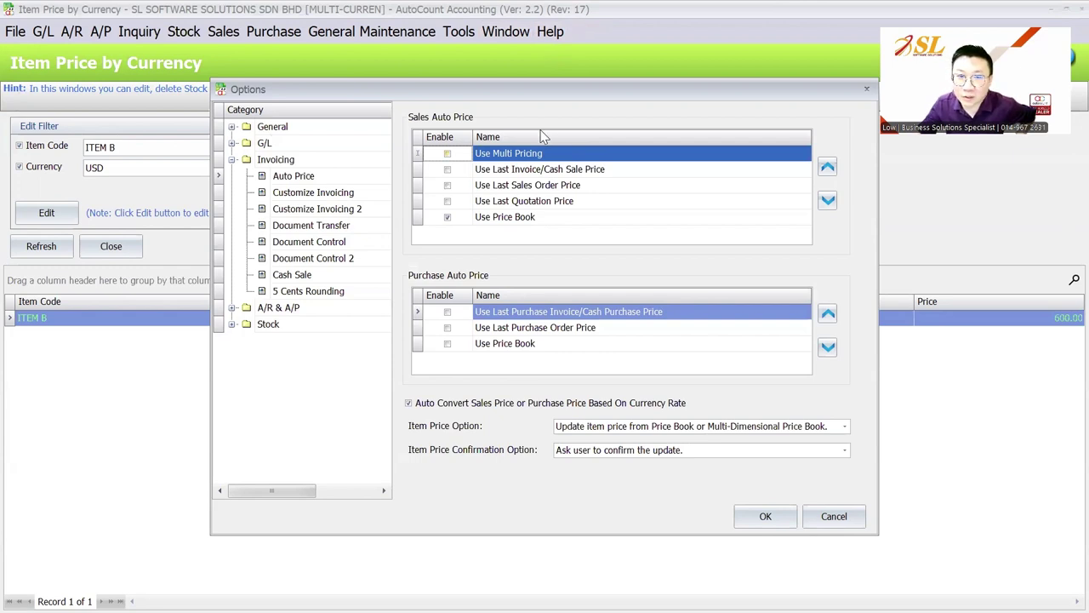
Close Options and log back in with the user ID and password.
{"action": "key", "text": "Escape"}
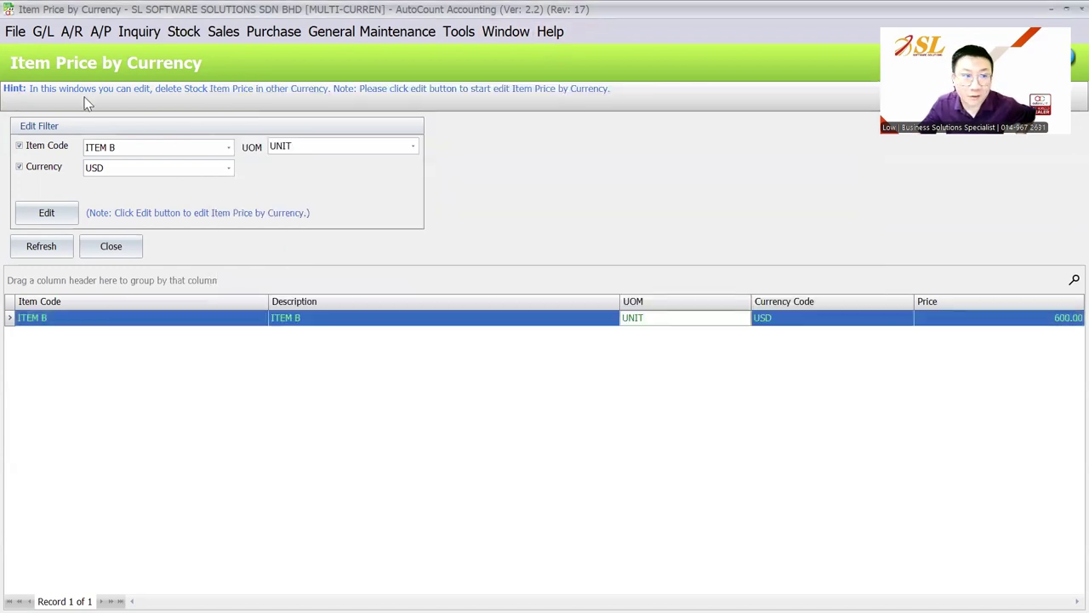
{"action": "left_click", "coordinate": [22, 40]}
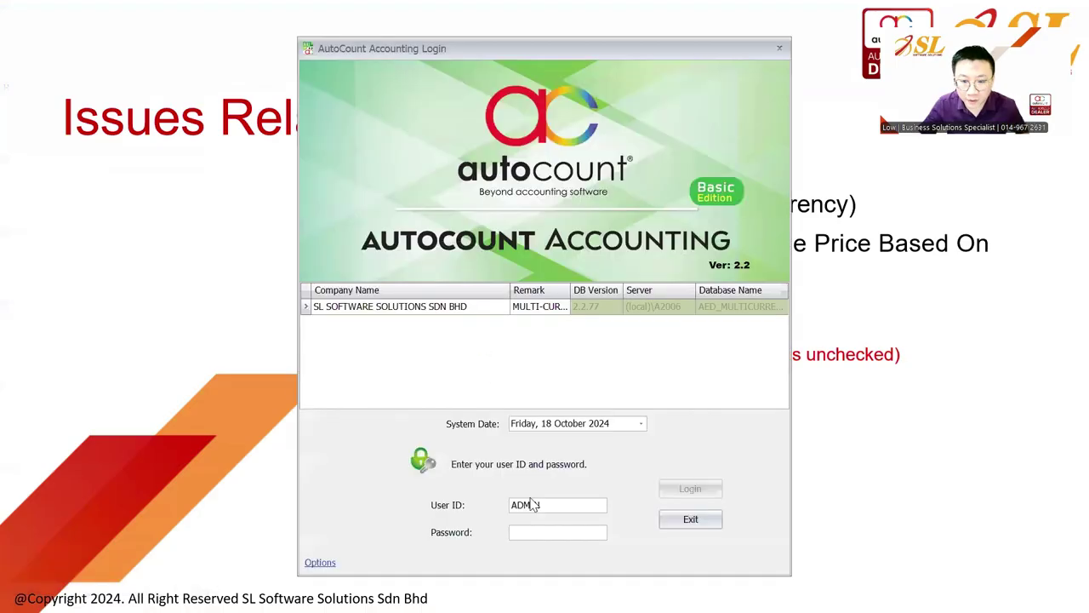
{"action": "type", "text": "IN"}
{"action": "key", "text": "Tab"}
{"action": "type", "text": "ADMIN"}
{"action": "key", "text": "Return"}
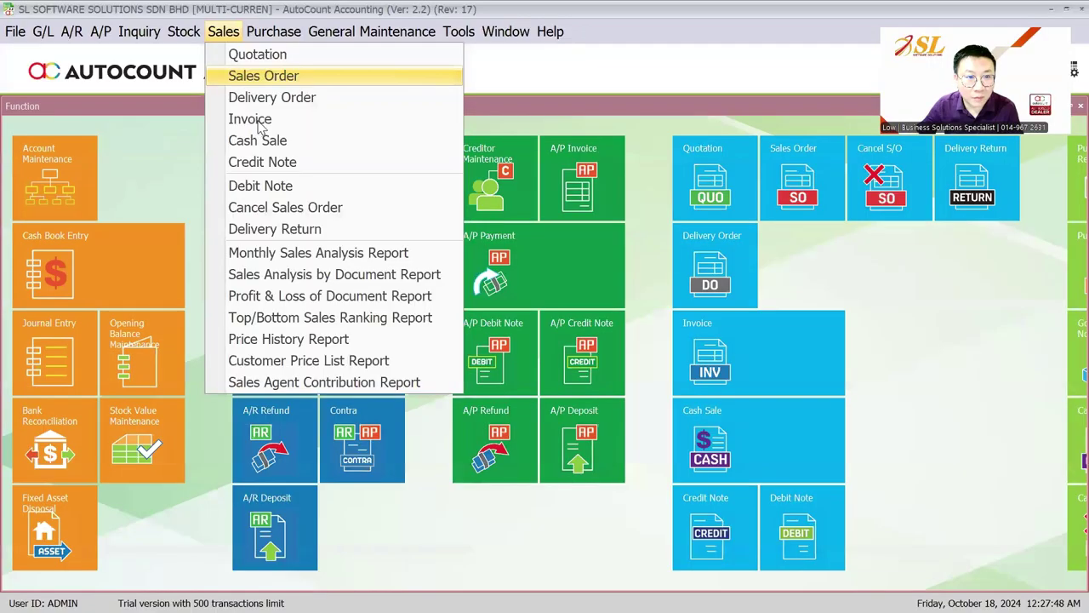
Draft a USD CUSTOMER invoice pricing ITEM B at 600.00, discard it, then open Module Setting.
{"action": "left_click", "coordinate": [254, 118]}
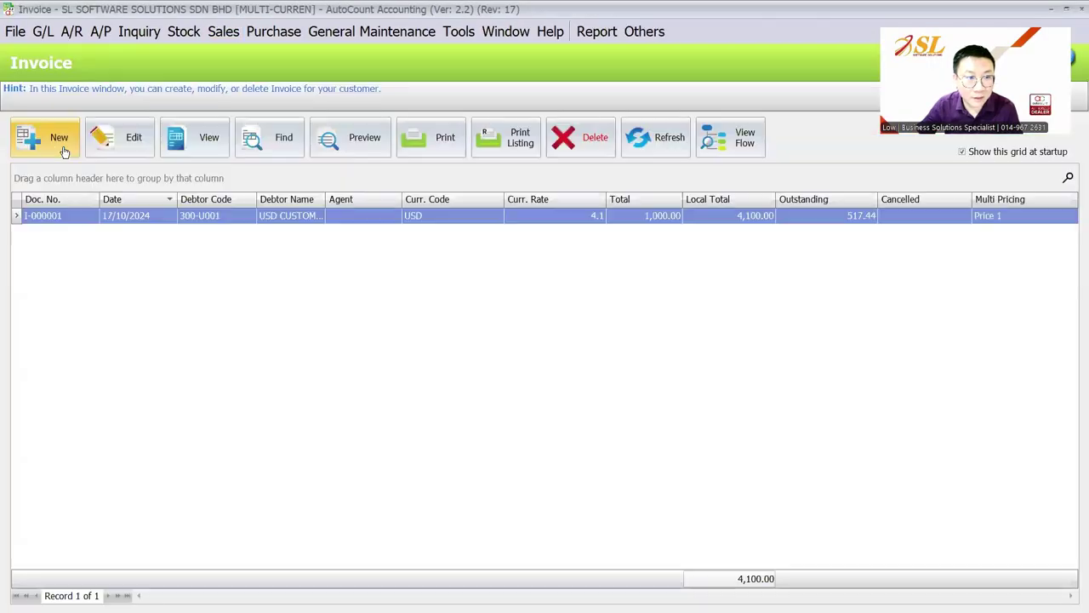
{"action": "left_click", "coordinate": [64, 150]}
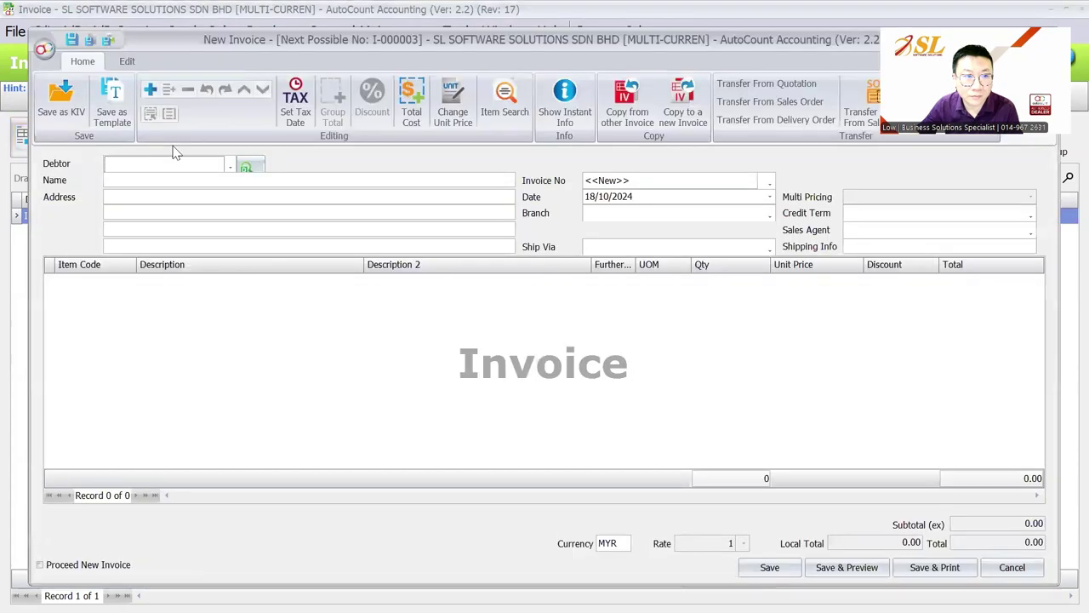
{"action": "left_click", "coordinate": [177, 163]}
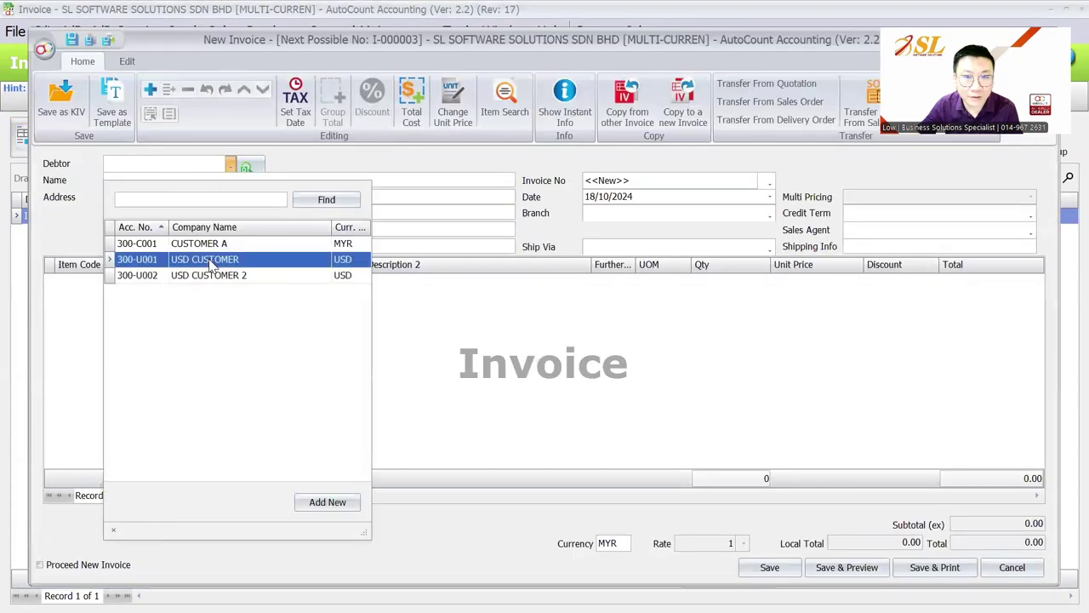
{"action": "left_click", "coordinate": [210, 263]}
{"action": "right_click", "coordinate": [438, 326]}
{"action": "left_click", "coordinate": [452, 20]}
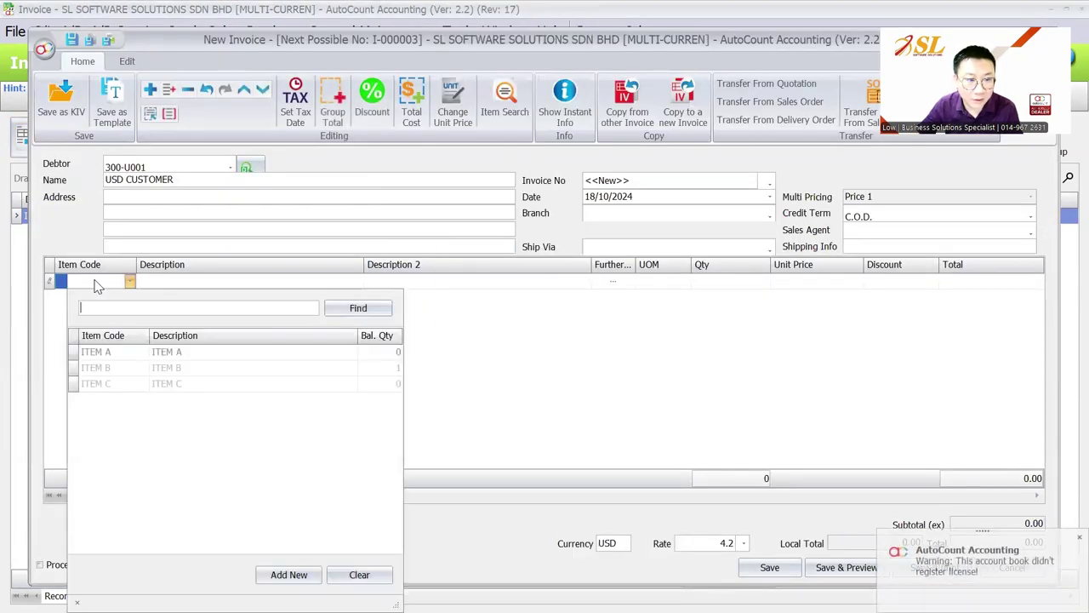
{"action": "left_click", "coordinate": [119, 367]}
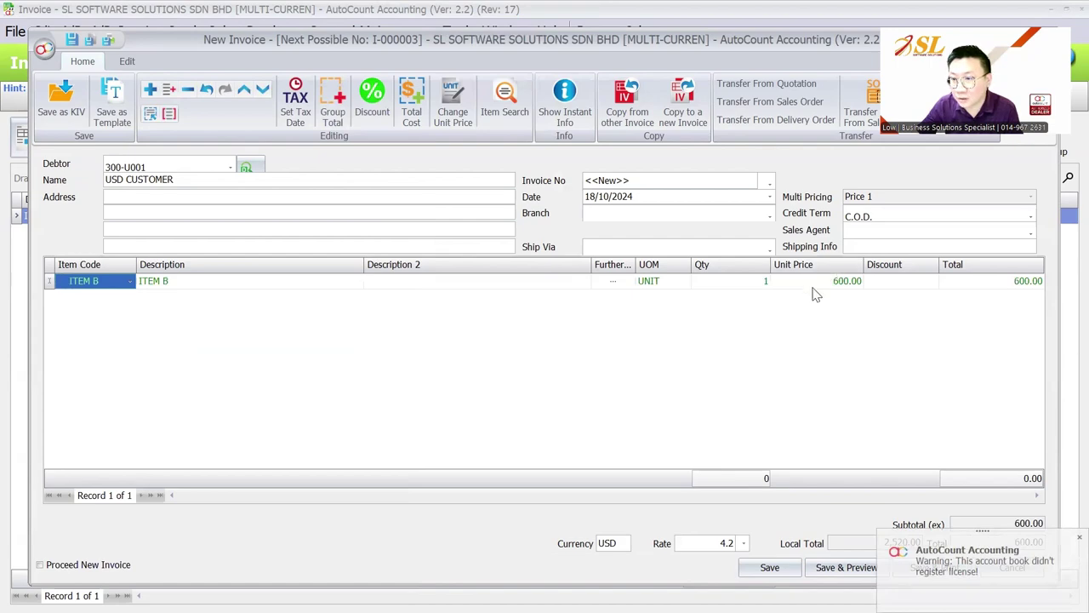
{"action": "key", "text": "Escape"}
{"action": "left_click", "coordinate": [541, 336]}
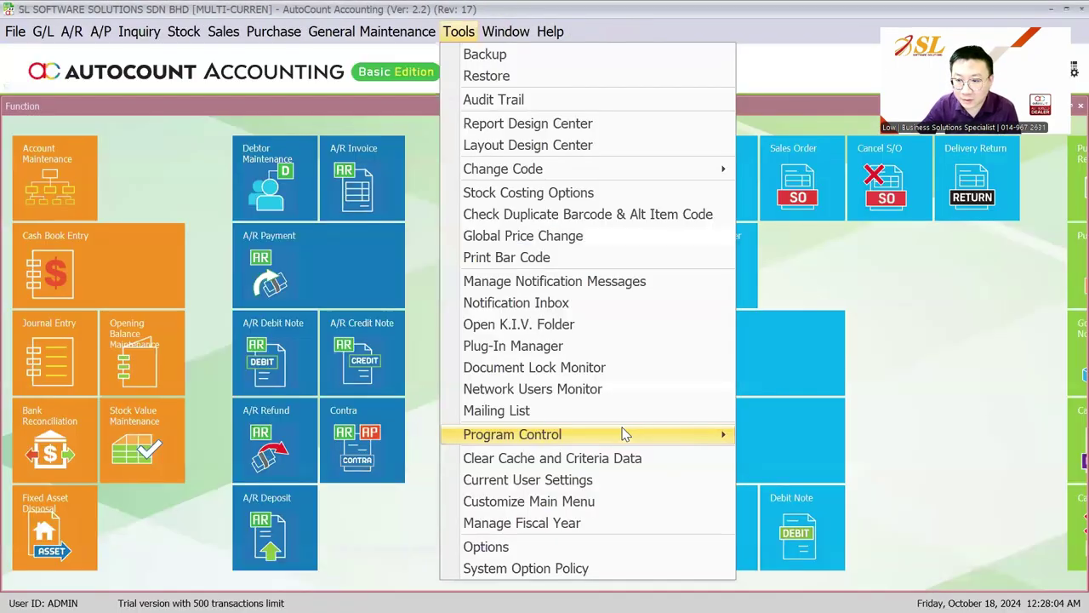
{"action": "mouse_move", "coordinate": [622, 434]}
{"action": "left_click", "coordinate": [791, 456]}
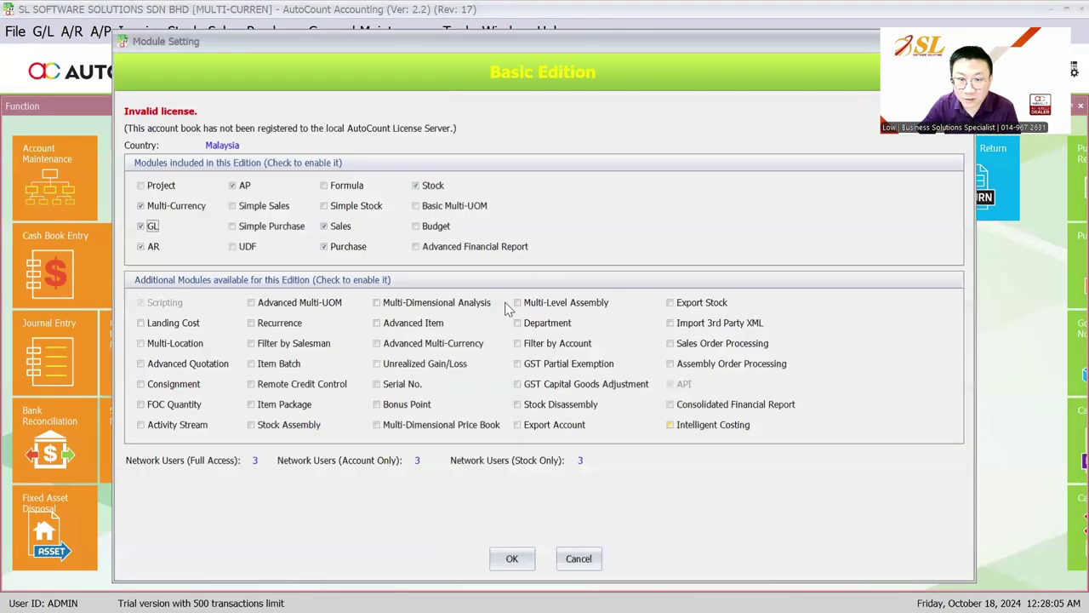
Leave Module Setting unchanged and turn on Use Multi Pricing for sales auto price.
{"action": "left_click", "coordinate": [578, 558]}
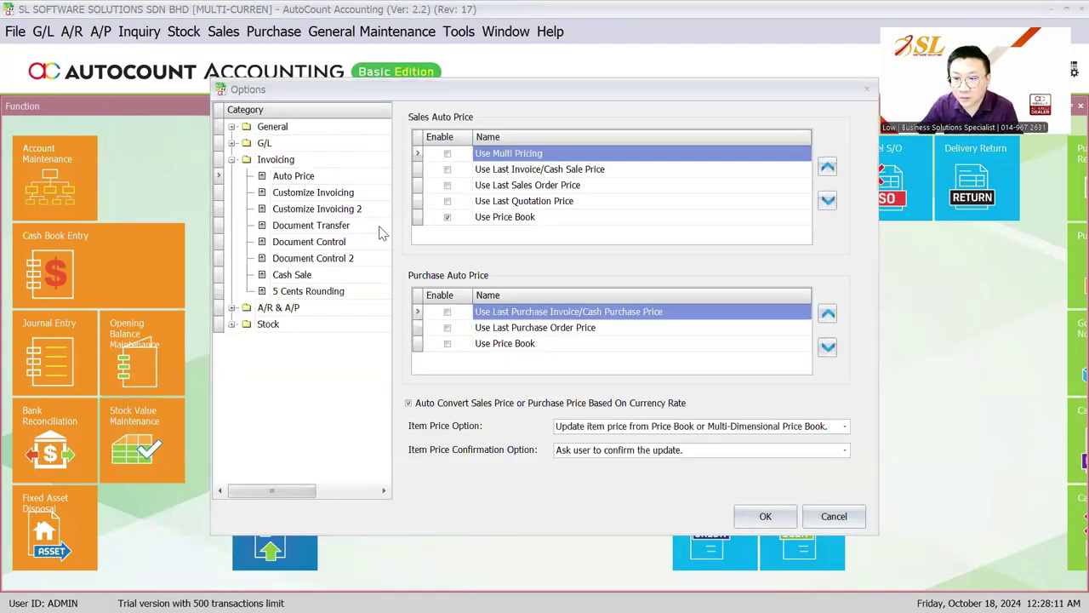
{"action": "left_click", "coordinate": [447, 153]}
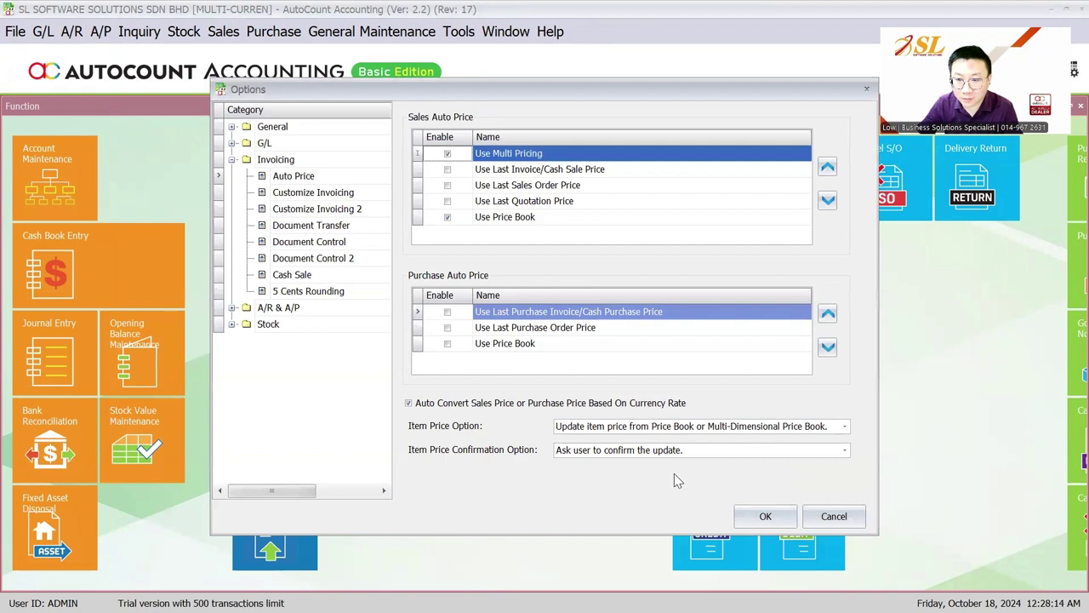
{"action": "left_click", "coordinate": [759, 516]}
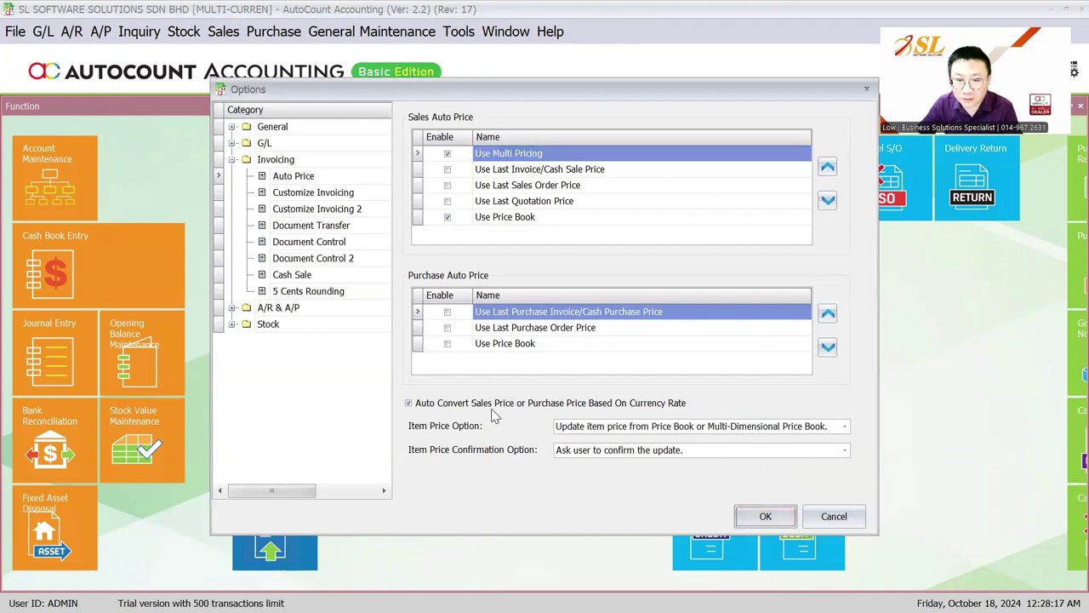
{"action": "left_click", "coordinate": [763, 517]}
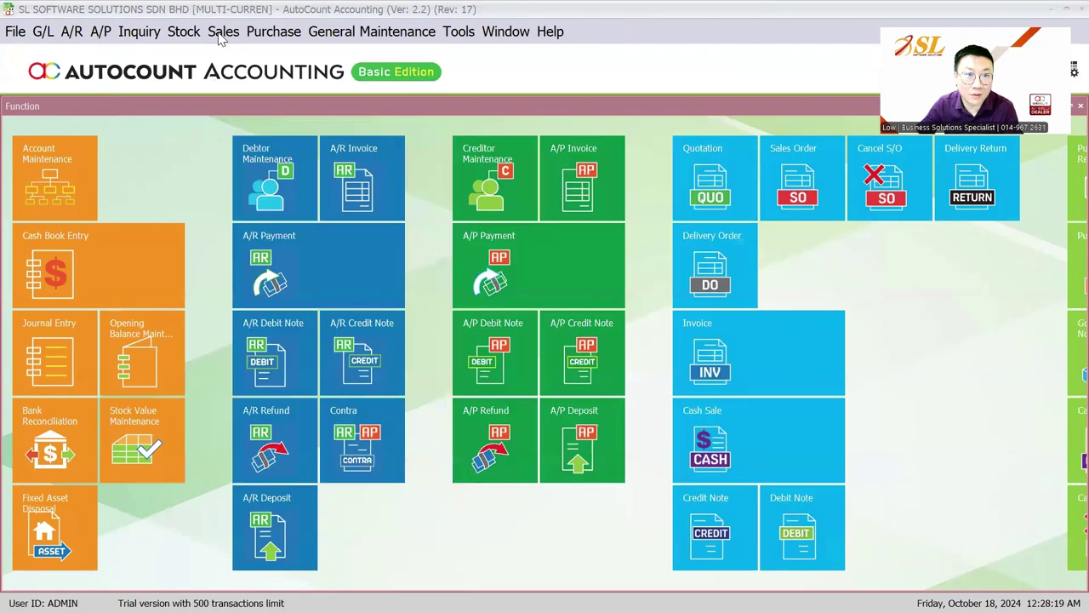
Start a new sales invoice for USD CUSTOMER with ITEM B, priced at 238.10.
{"action": "left_click", "coordinate": [223, 31]}
{"action": "left_click", "coordinate": [251, 119]}
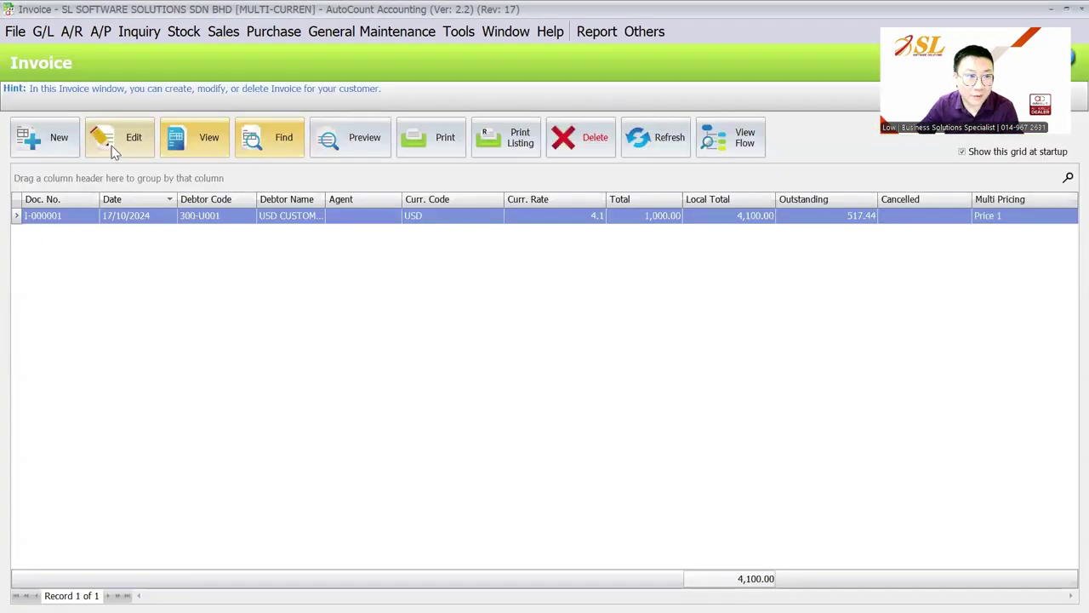
{"action": "left_click", "coordinate": [42, 138]}
{"action": "left_click", "coordinate": [200, 166]}
{"action": "left_click", "coordinate": [226, 260]}
{"action": "right_click", "coordinate": [167, 316]}
{"action": "left_click", "coordinate": [219, 17]}
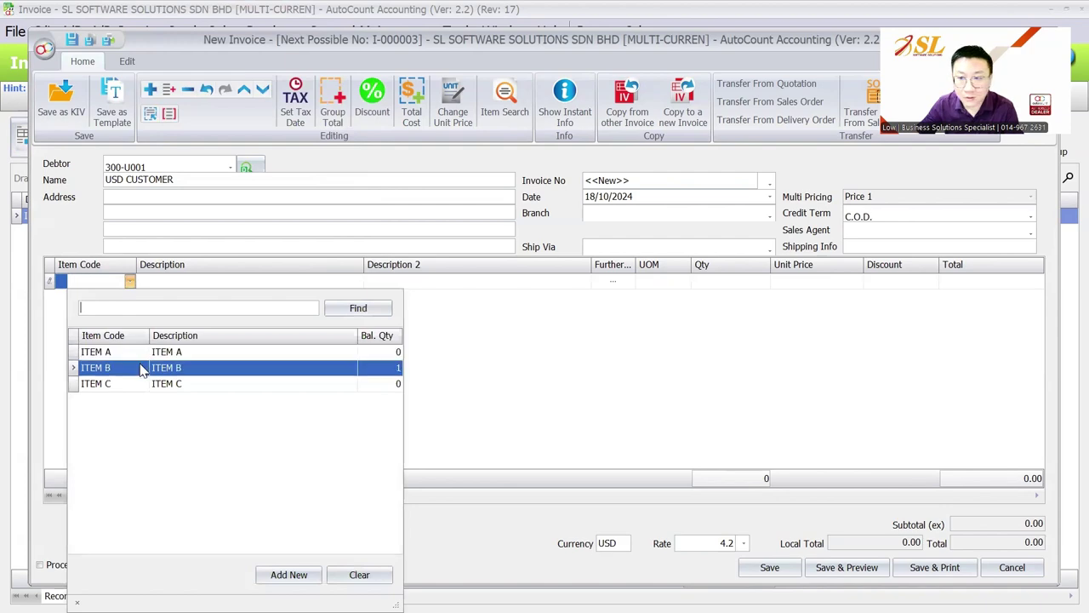
{"action": "left_click", "coordinate": [96, 368]}
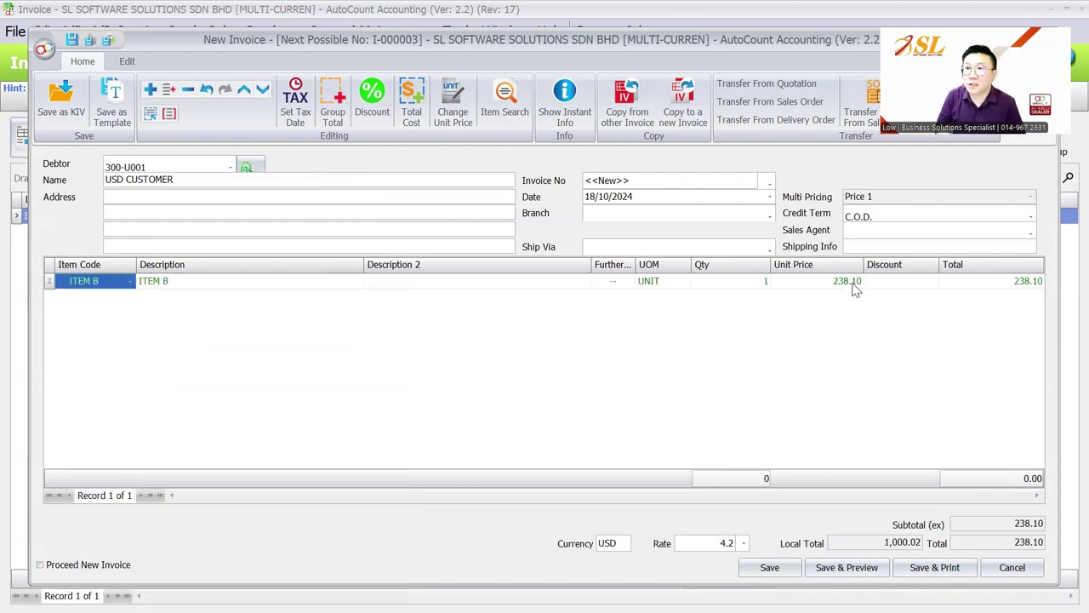
Advance the slideshow to the Other Issue slide, then return to AutoCount.
{"action": "key", "text": "super"}
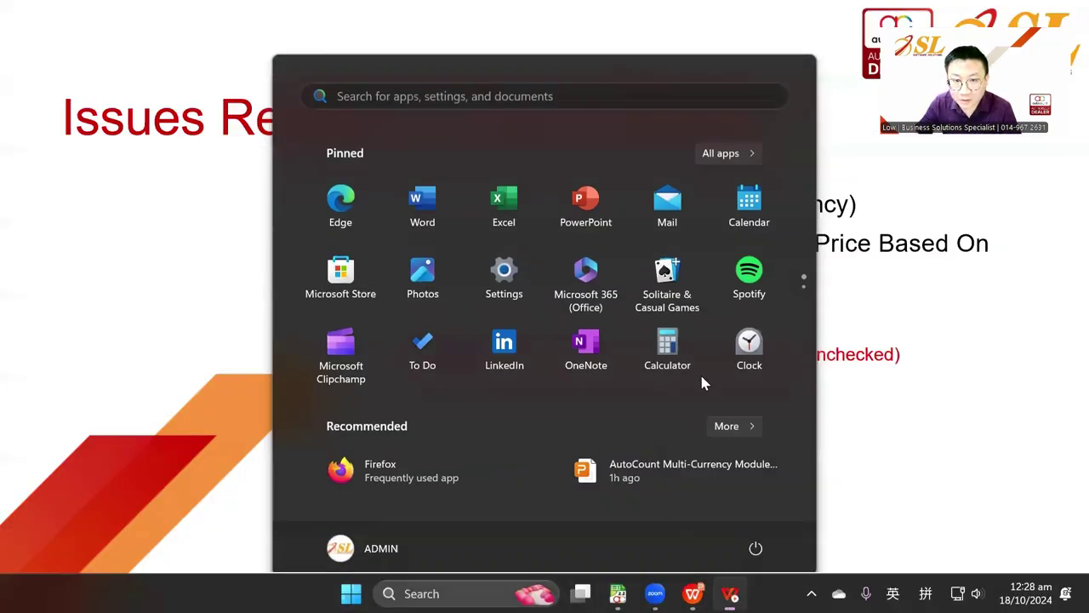
{"action": "key", "text": "Escape"}
{"action": "key", "text": "Right"}
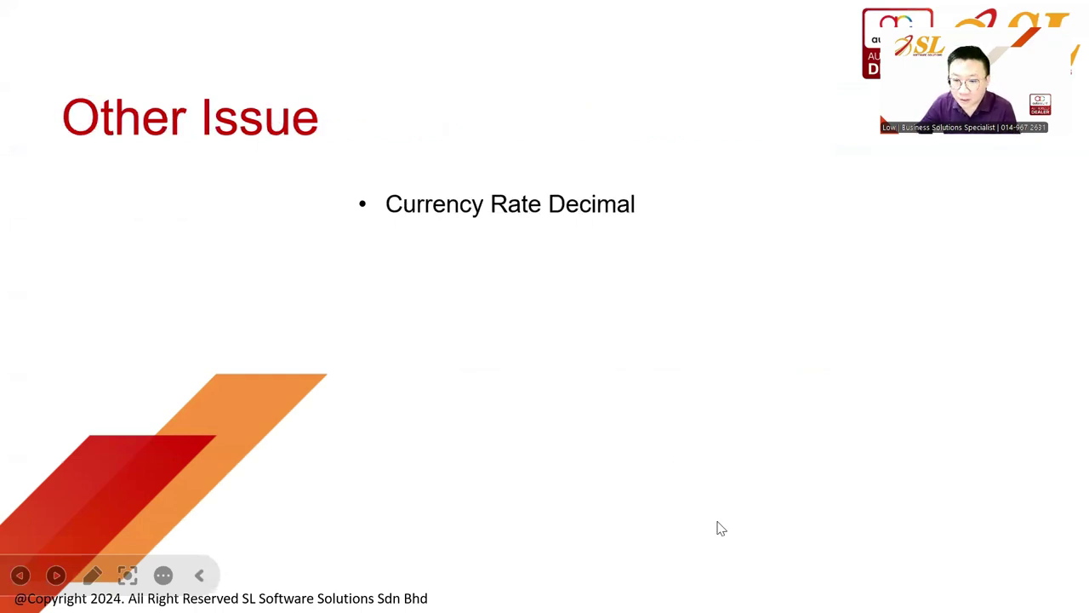
{"action": "key", "text": "alt+Tab"}
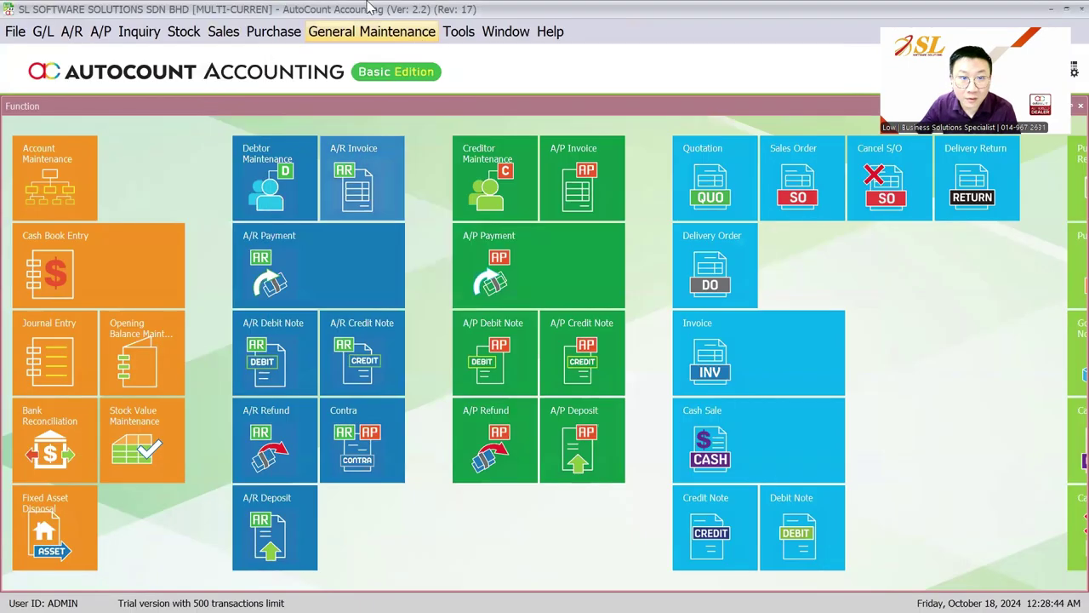
Start another new sales invoice for USD CUSTOMER from the invoice list.
{"action": "left_click", "coordinate": [458, 32]}
{"action": "left_click", "coordinate": [223, 32]}
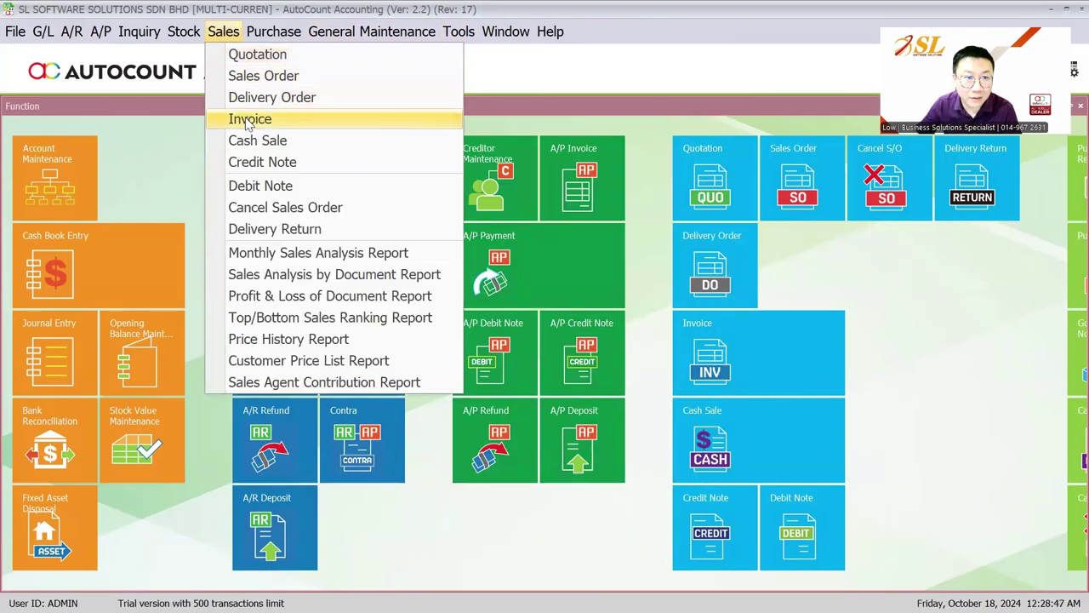
{"action": "left_click", "coordinate": [250, 119]}
{"action": "left_click", "coordinate": [49, 133]}
{"action": "left_click", "coordinate": [230, 164]}
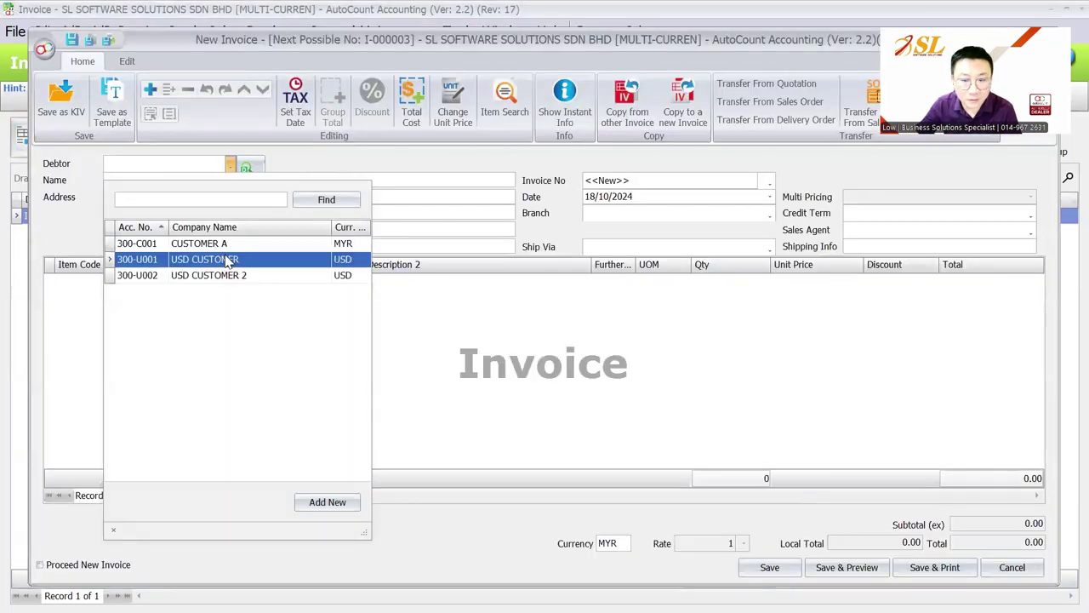
{"action": "left_click", "coordinate": [228, 259]}
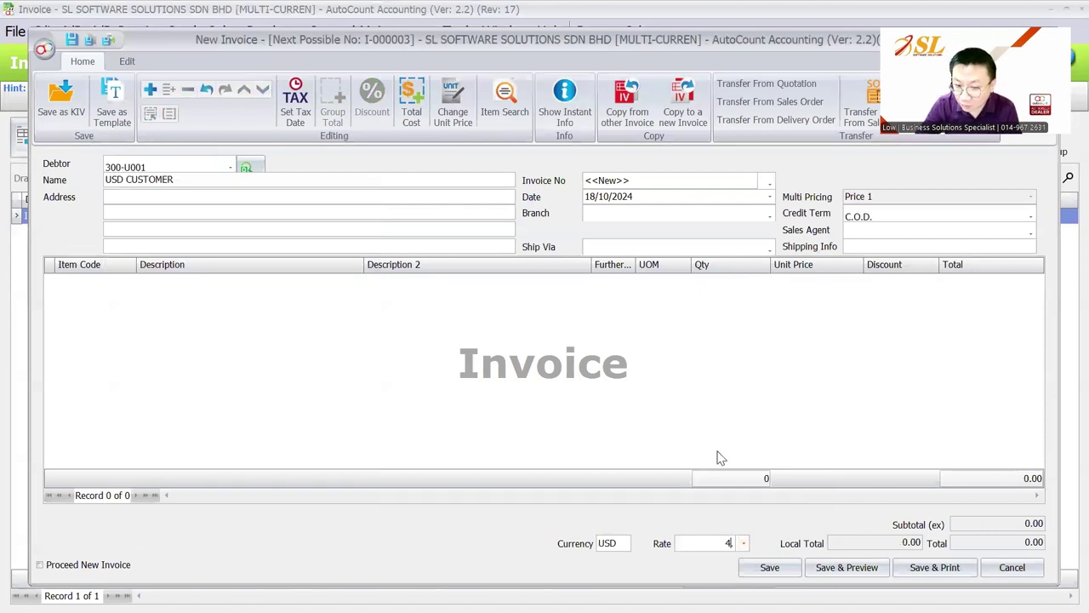
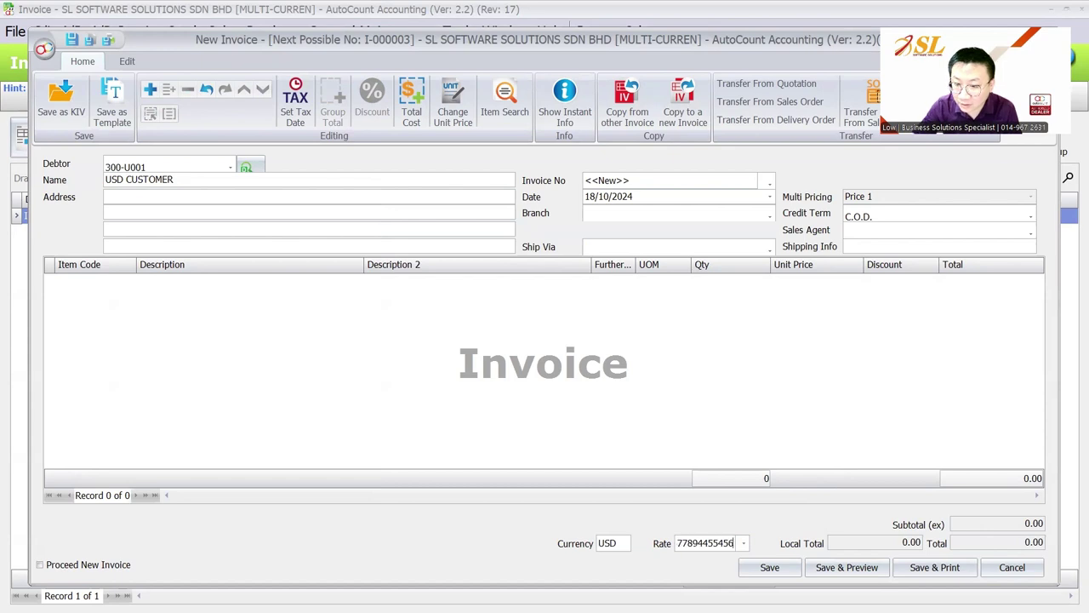
{"action": "left_click", "coordinate": [769, 567]}
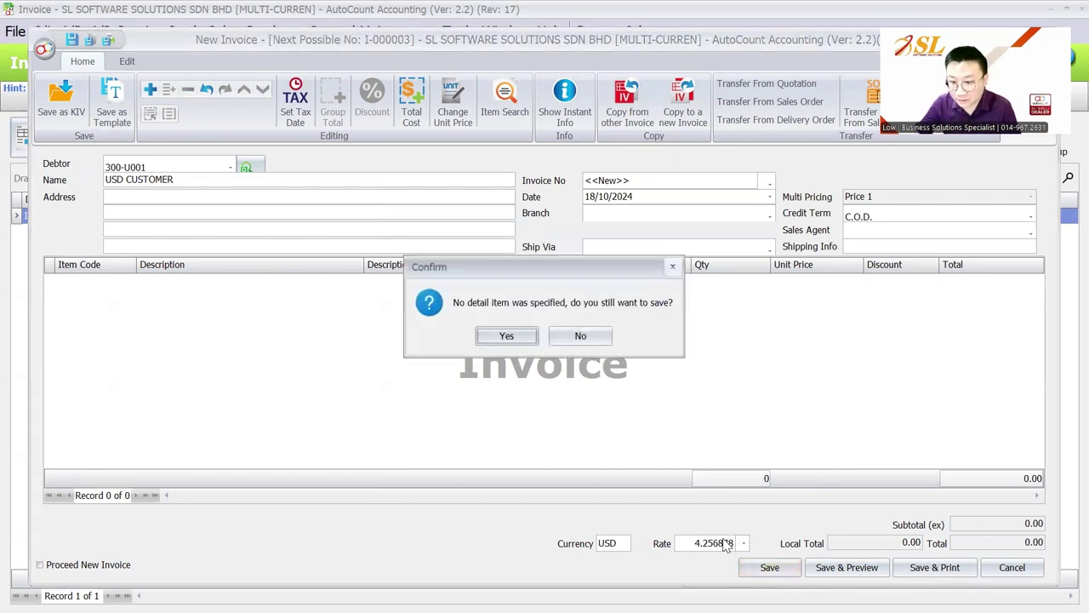
{"action": "left_click", "coordinate": [581, 336]}
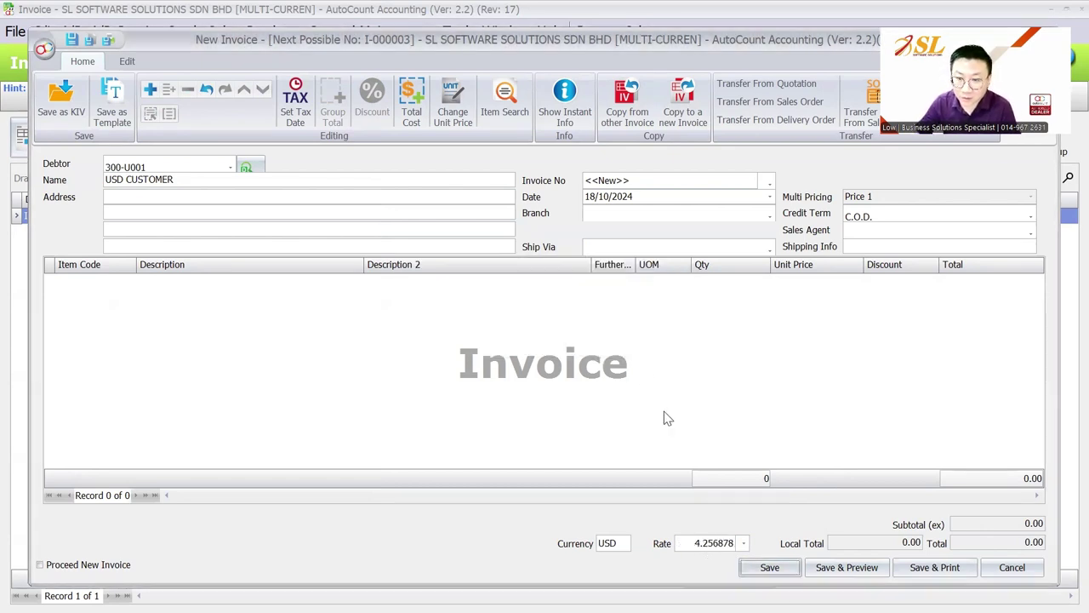
{"action": "left_click", "coordinate": [544, 335]}
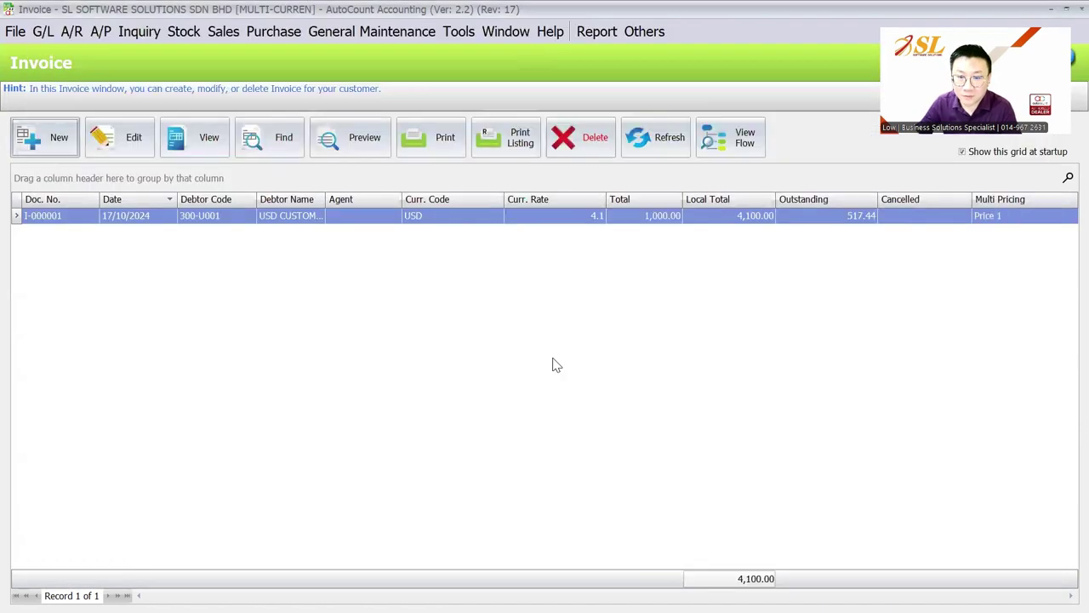
Set Currency Rate Decimal to 12 with fixed-size decimal display in Options.
{"action": "key", "text": "alt+t"}
{"action": "mouse_move", "coordinate": [594, 442]}
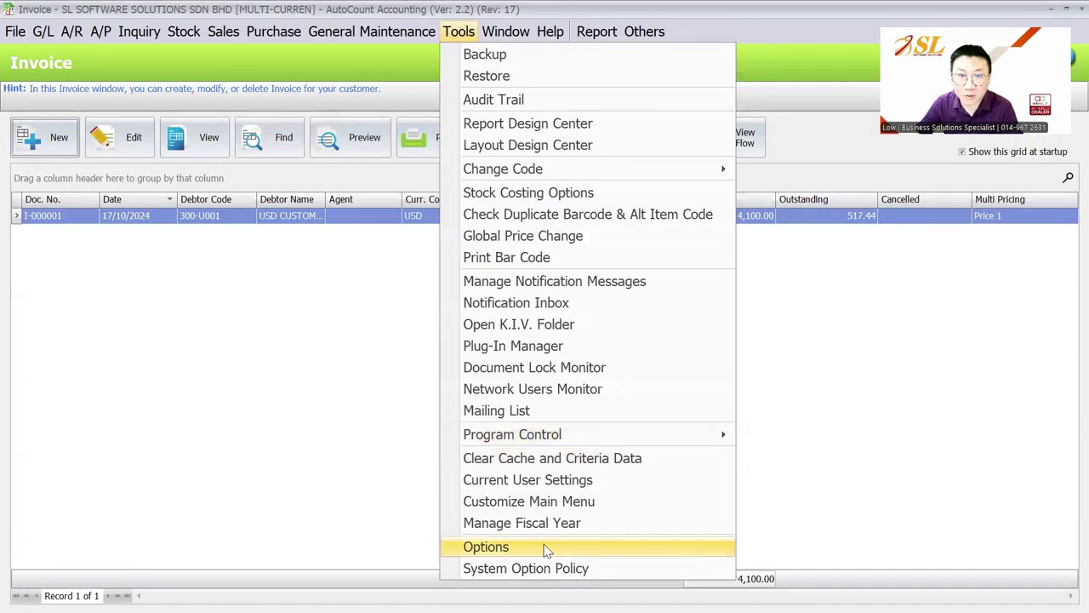
{"action": "left_click", "coordinate": [547, 549]}
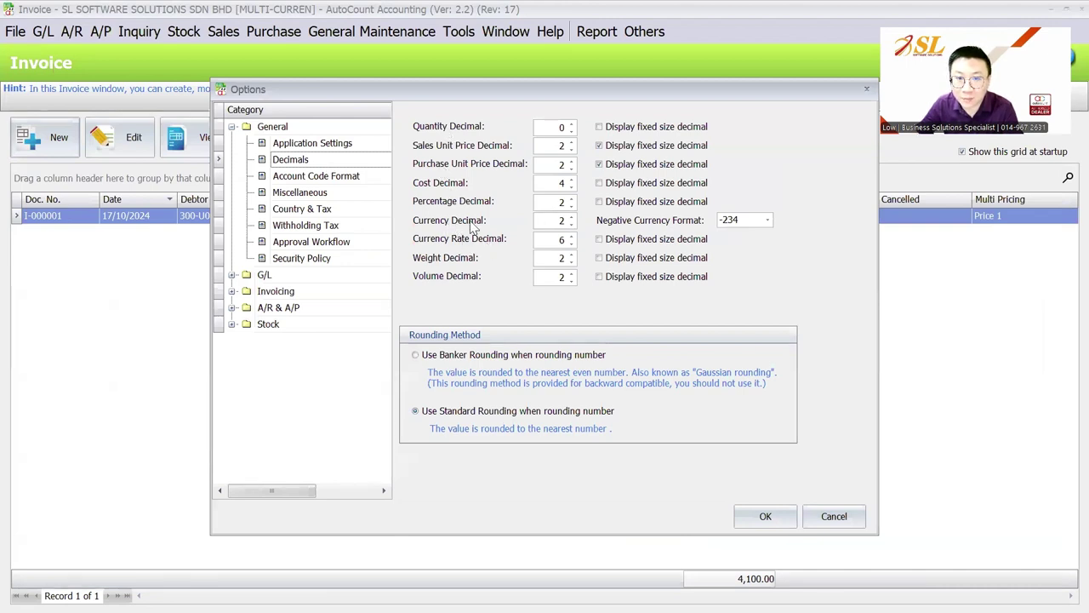
{"action": "double_click", "coordinate": [571, 237]}
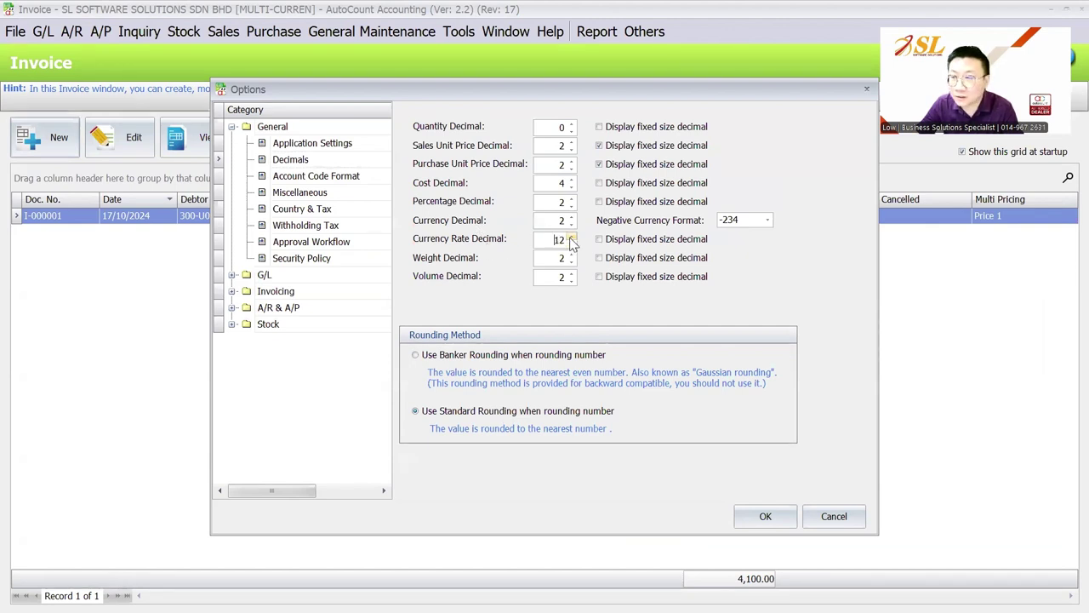
{"action": "left_click", "coordinate": [765, 516]}
Log out to log in to the account book again, discarding unsaved changes.
{"action": "left_click", "coordinate": [15, 32]}
{"action": "left_click", "coordinate": [53, 79]}
{"action": "left_click", "coordinate": [507, 335]}
{"action": "left_click", "coordinate": [545, 335]}
Log back in to the account book and open the sales invoice list.
{"action": "type", "text": "AD"}
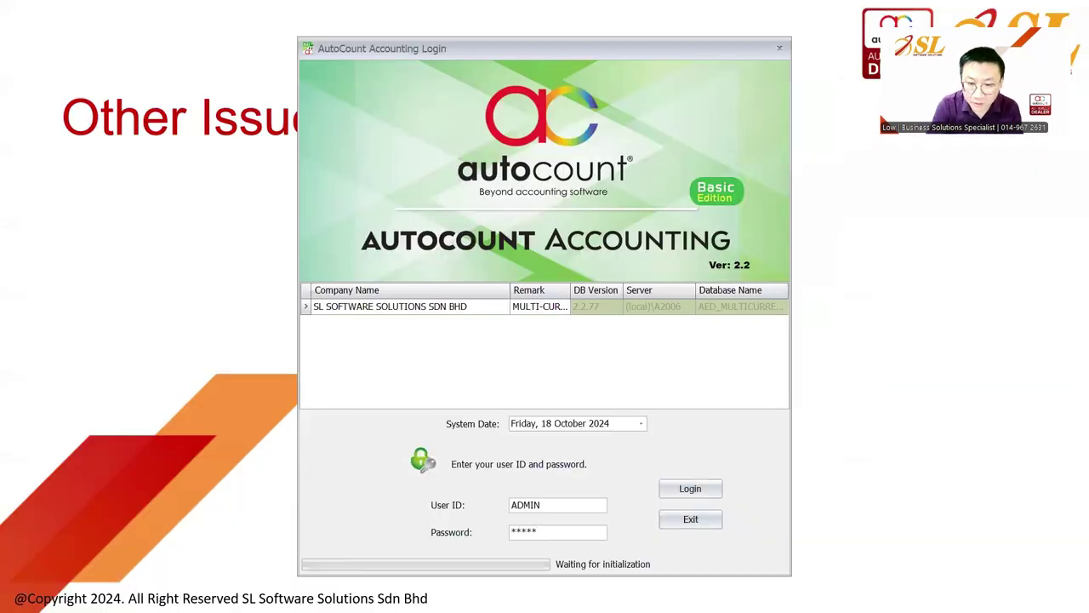
{"action": "type", "text": "MIN"}
{"action": "key", "text": "Return"}
{"action": "left_click", "coordinate": [223, 31]}
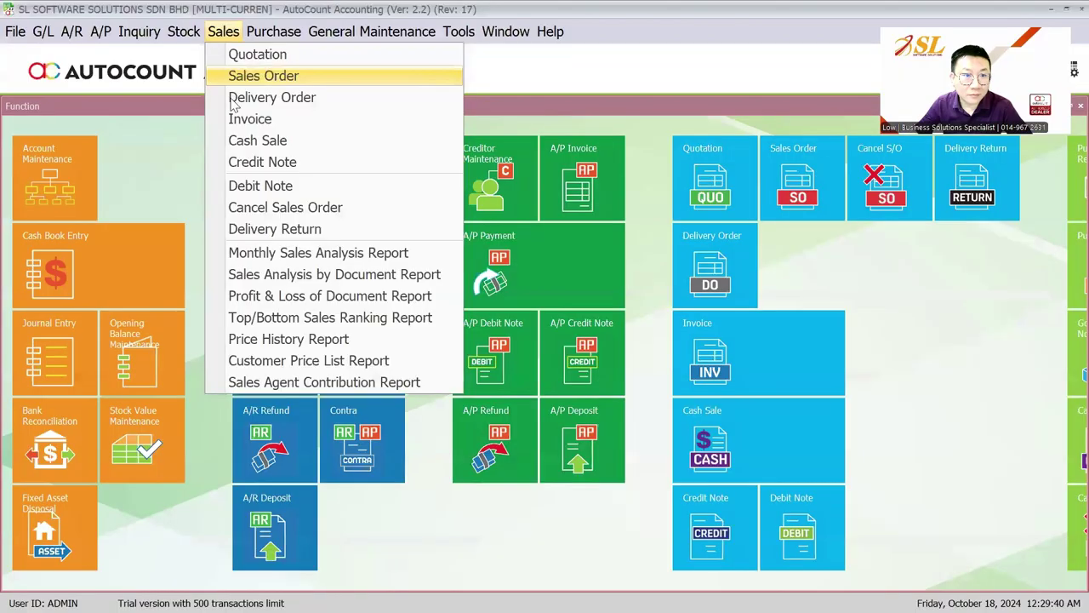
{"action": "left_click", "coordinate": [241, 121]}
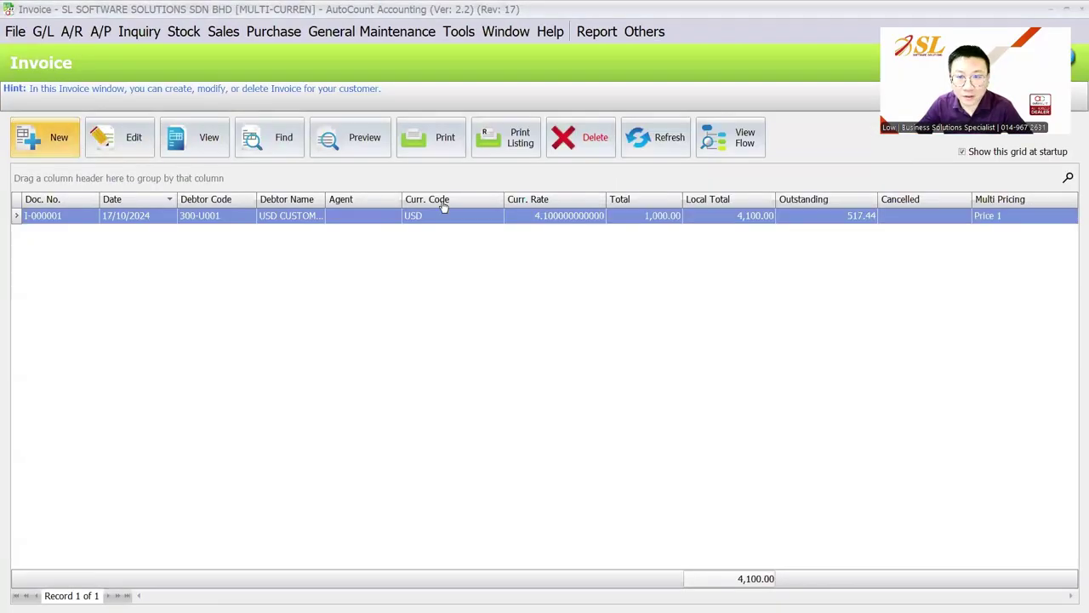
Try a new USD CUSTOMER invoice at rate 4.2, then discard it unsaved.
{"action": "key", "text": "ctrl+n"}
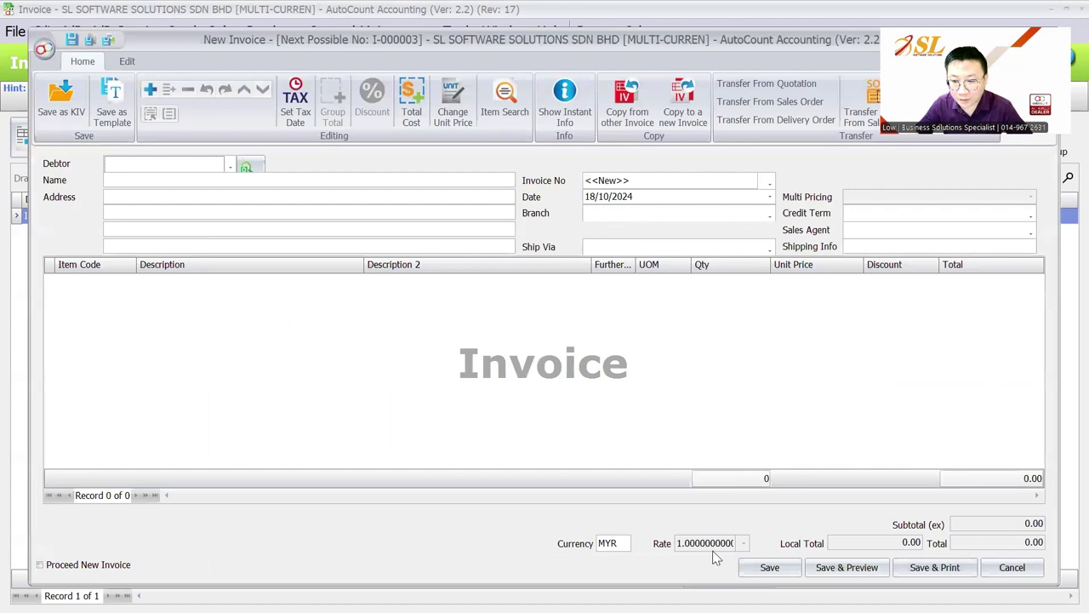
{"action": "left_click", "coordinate": [229, 166]}
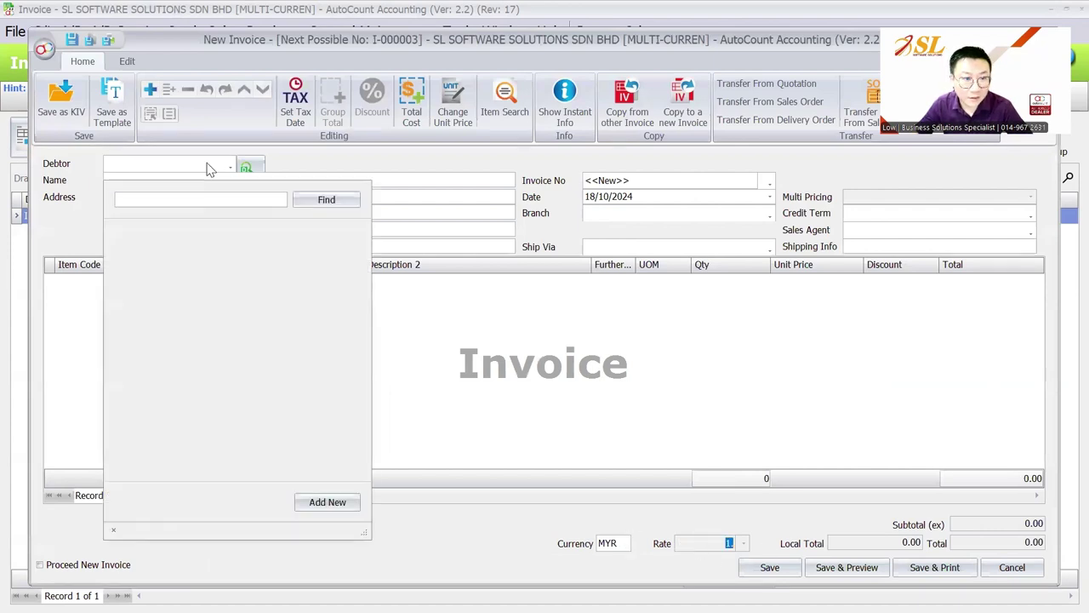
{"action": "left_click", "coordinate": [207, 266]}
{"action": "double_click", "coordinate": [688, 543]}
{"action": "type", "text": "4.2"}
{"action": "double_click", "coordinate": [723, 542]}
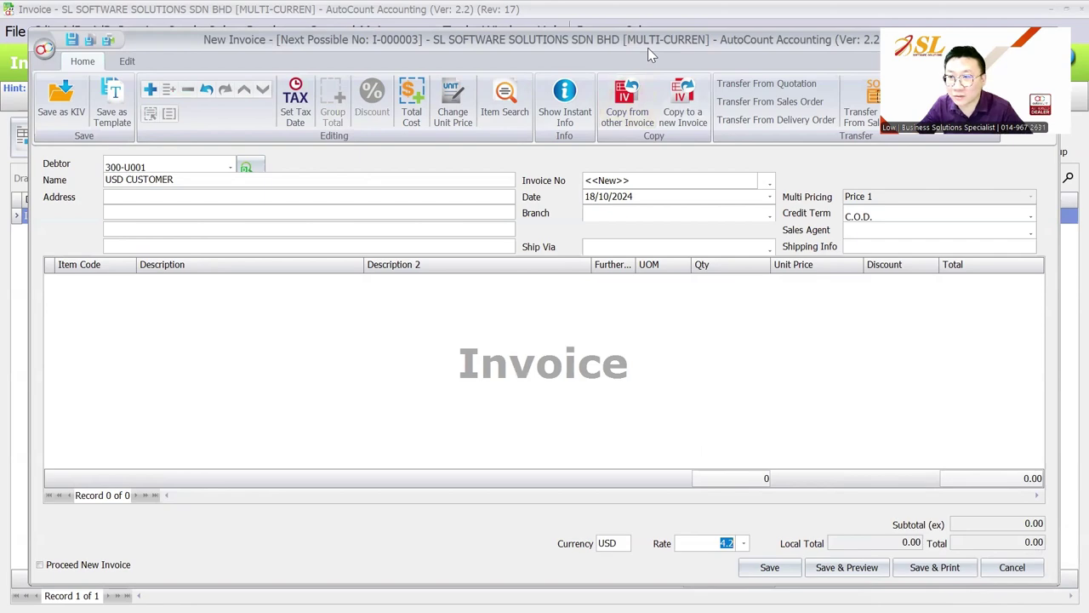
{"action": "left_click_drag", "start_coordinate": [648, 48], "coordinate": [783, 88]}
{"action": "left_click", "coordinate": [862, 92]}
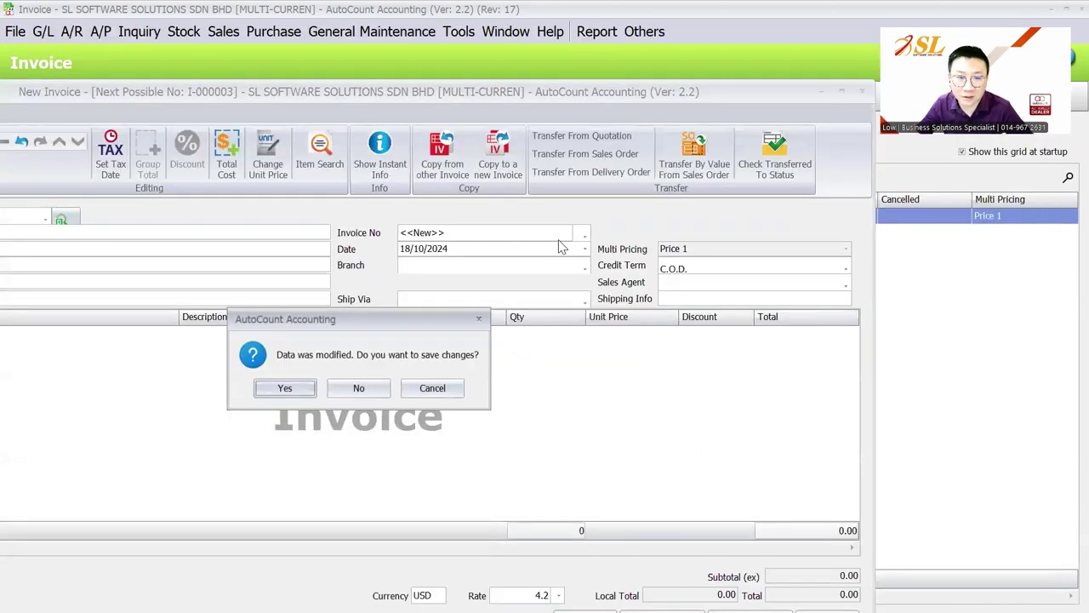
{"action": "left_click", "coordinate": [375, 388]}
Browse the Tools options briefly, then switch back to the presentation slideshow.
{"action": "left_click", "coordinate": [458, 32]}
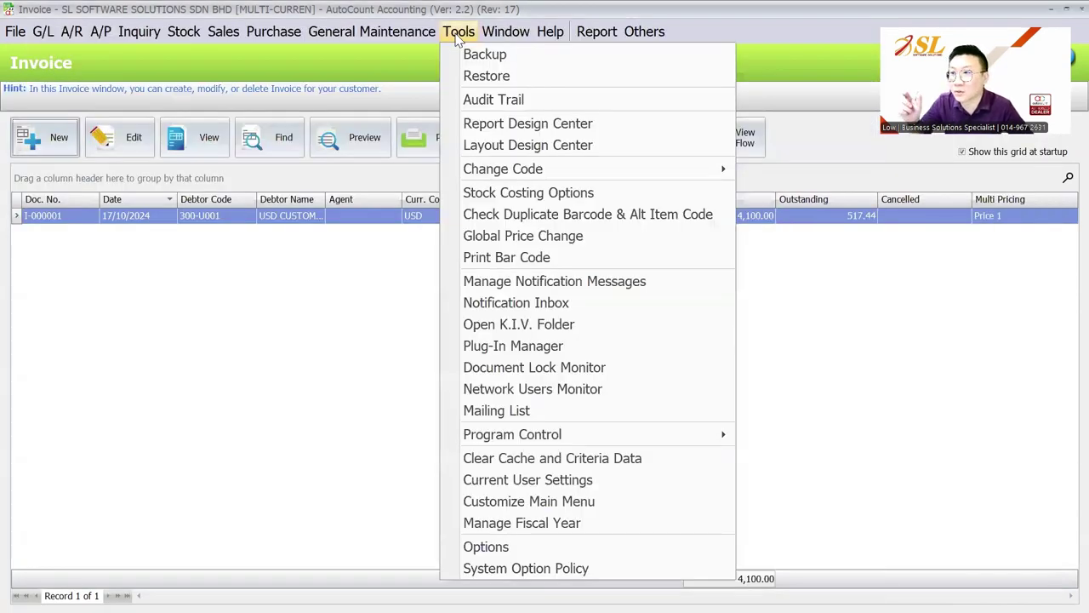
{"action": "key", "text": "Left"}
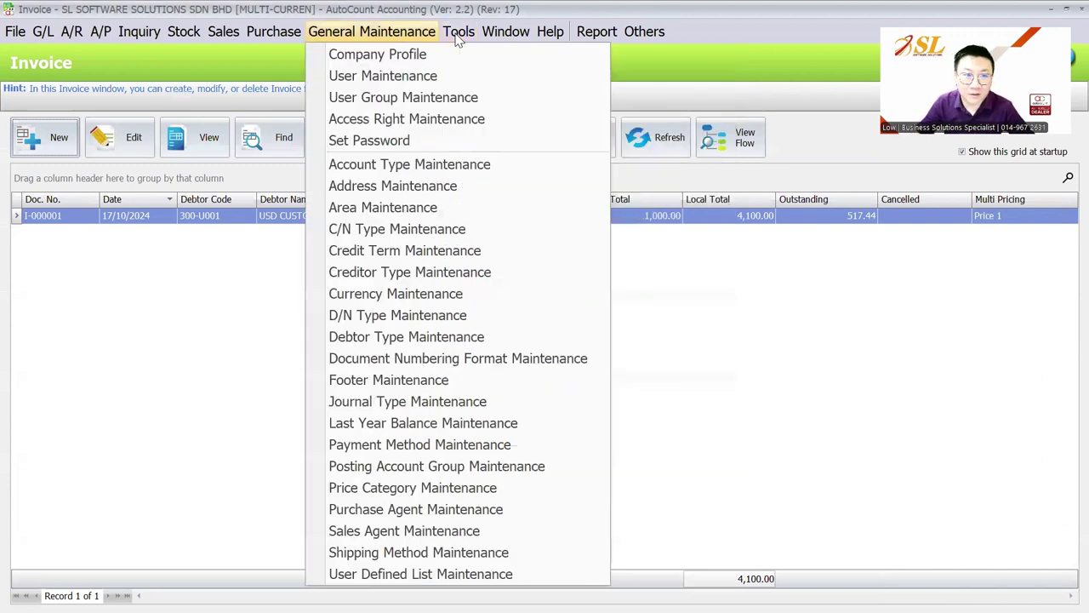
{"action": "left_click", "coordinate": [688, 522]}
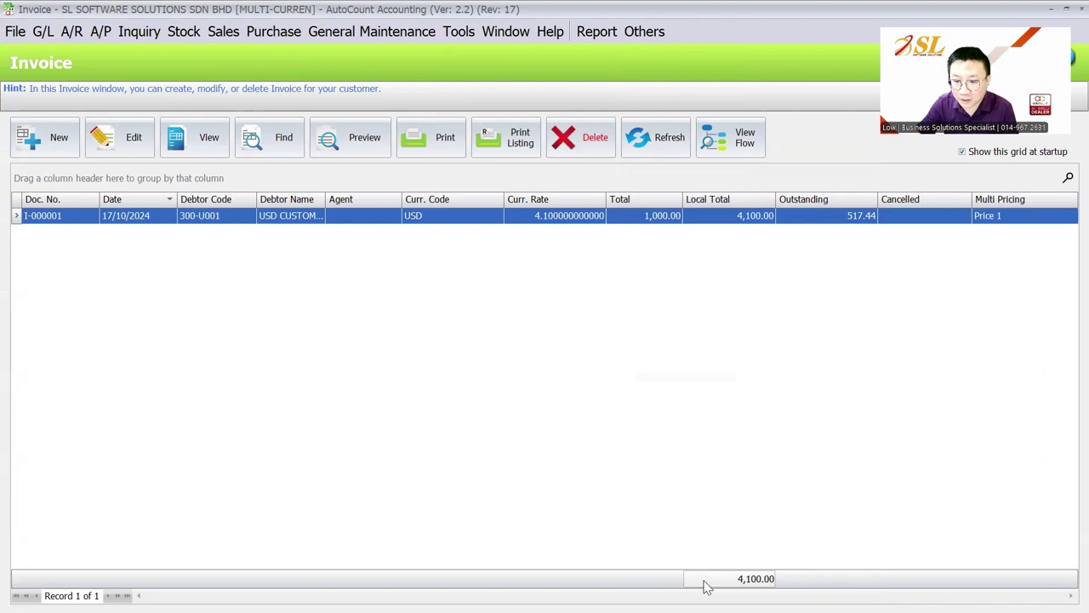
{"action": "key", "text": "super"}
{"action": "key", "text": "alt+Tab"}
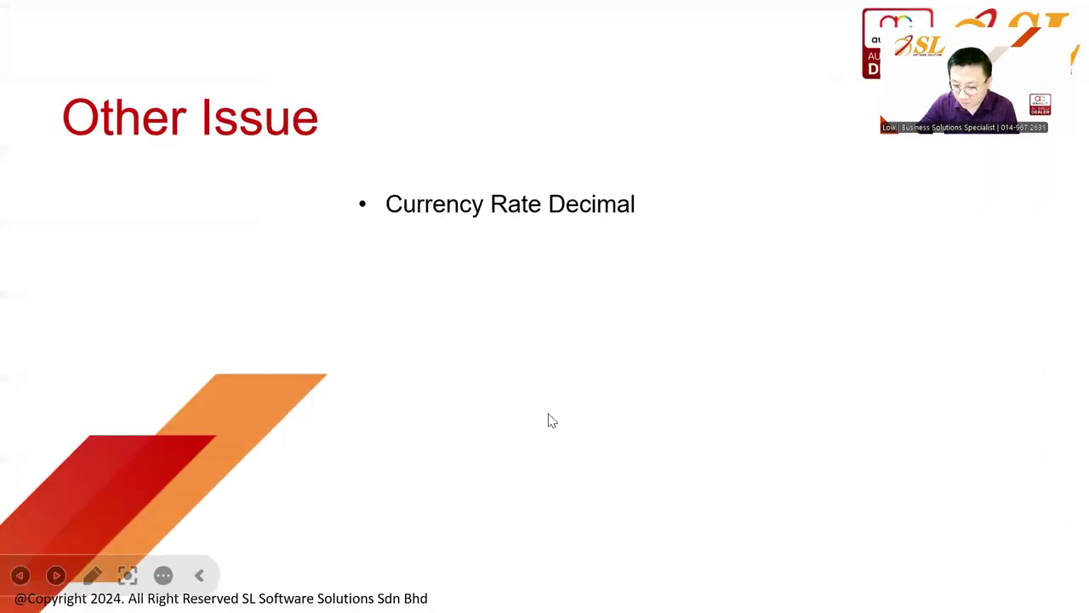
Move past the Currency Rate Decimal bullet to the Related Modules slide.
{"action": "left_click", "coordinate": [549, 418]}
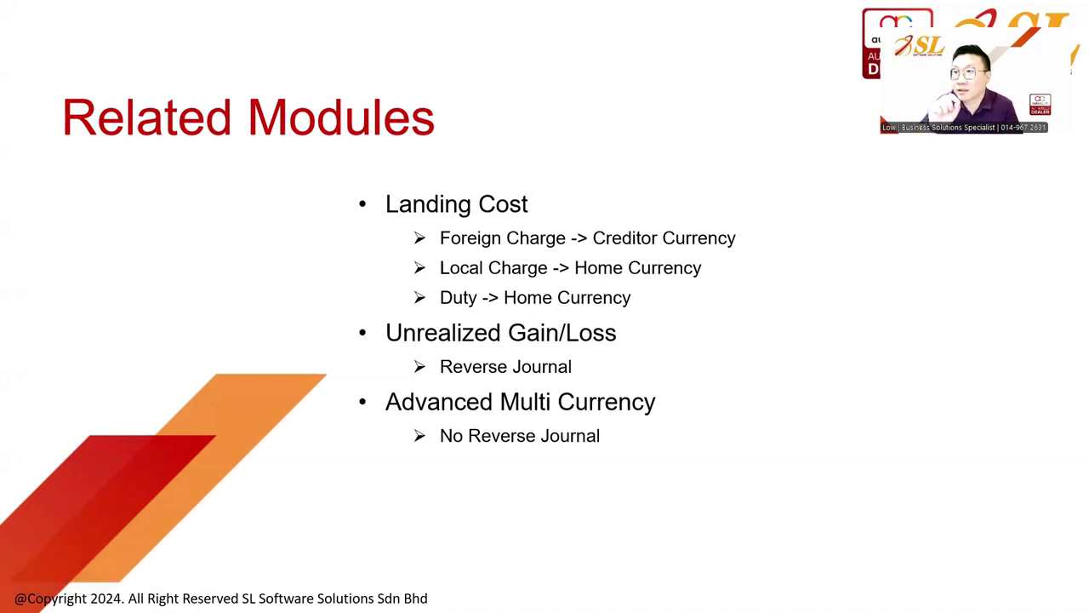
Enable the Landing Cost module in Module Setting.
{"action": "key", "text": "alt+Tab"}
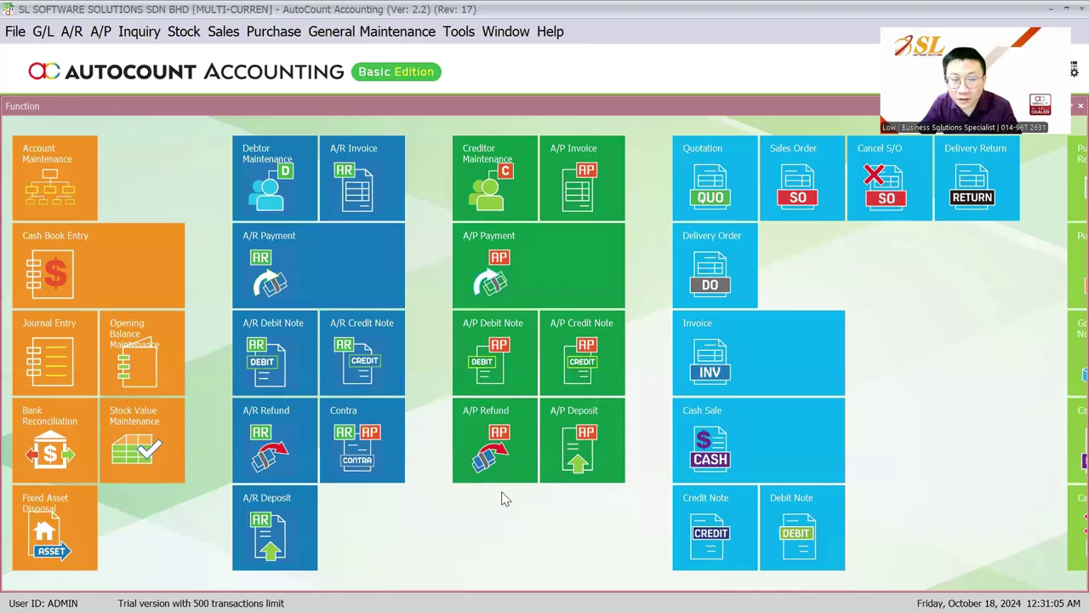
{"action": "left_click", "coordinate": [457, 32]}
{"action": "mouse_move", "coordinate": [627, 442]}
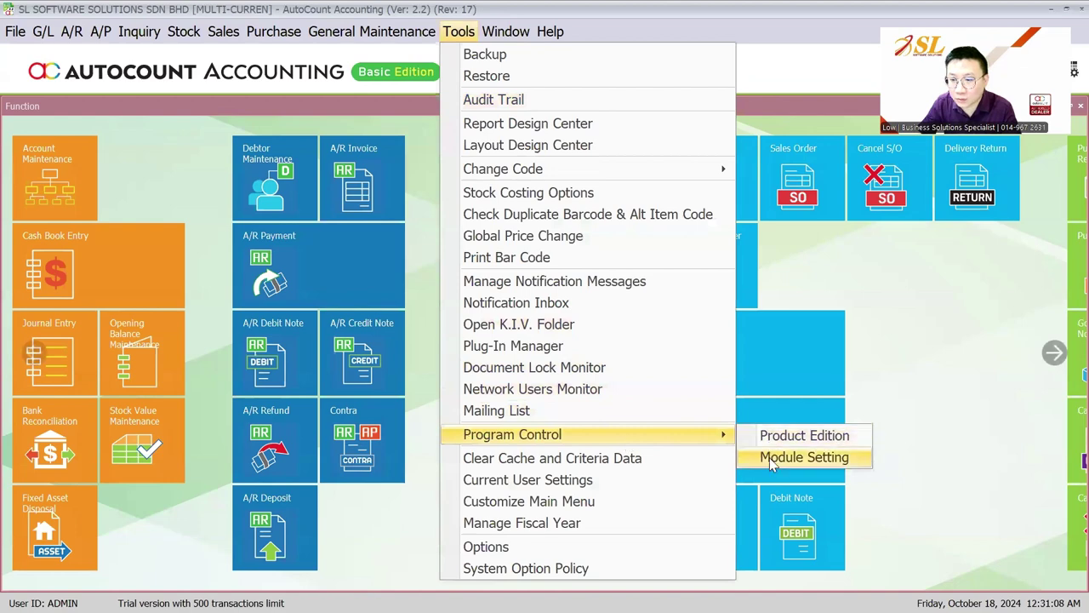
{"action": "left_click", "coordinate": [782, 457]}
{"action": "left_click", "coordinate": [197, 325]}
{"action": "left_click", "coordinate": [511, 559]}
Start a new purchase invoice with one ITEM C at unit price 100.
{"action": "left_click", "coordinate": [273, 31]}
{"action": "left_click", "coordinate": [277, 141]}
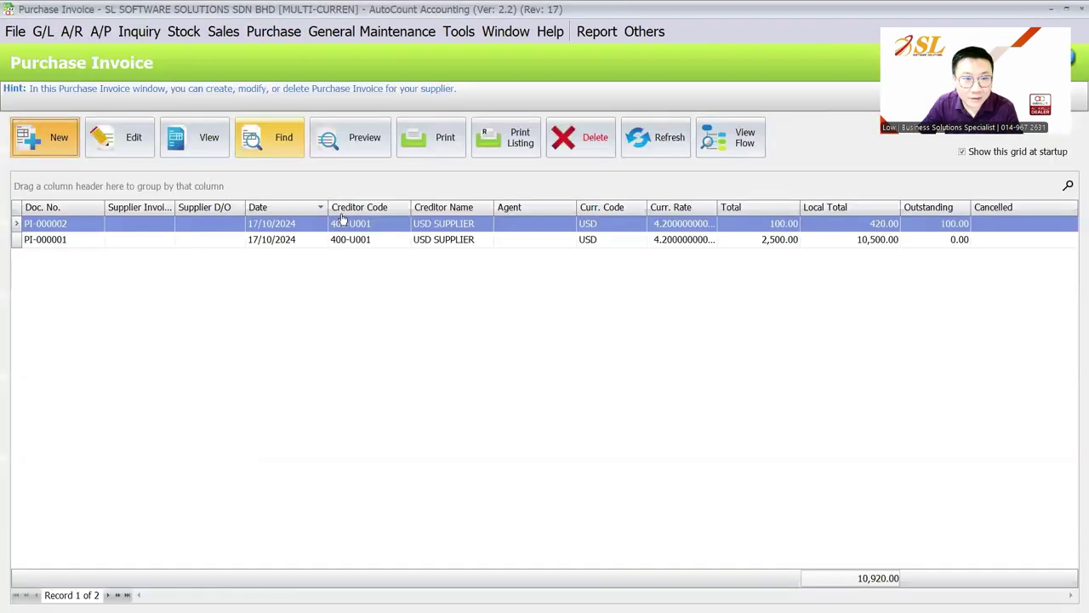
{"action": "left_click", "coordinate": [68, 143]}
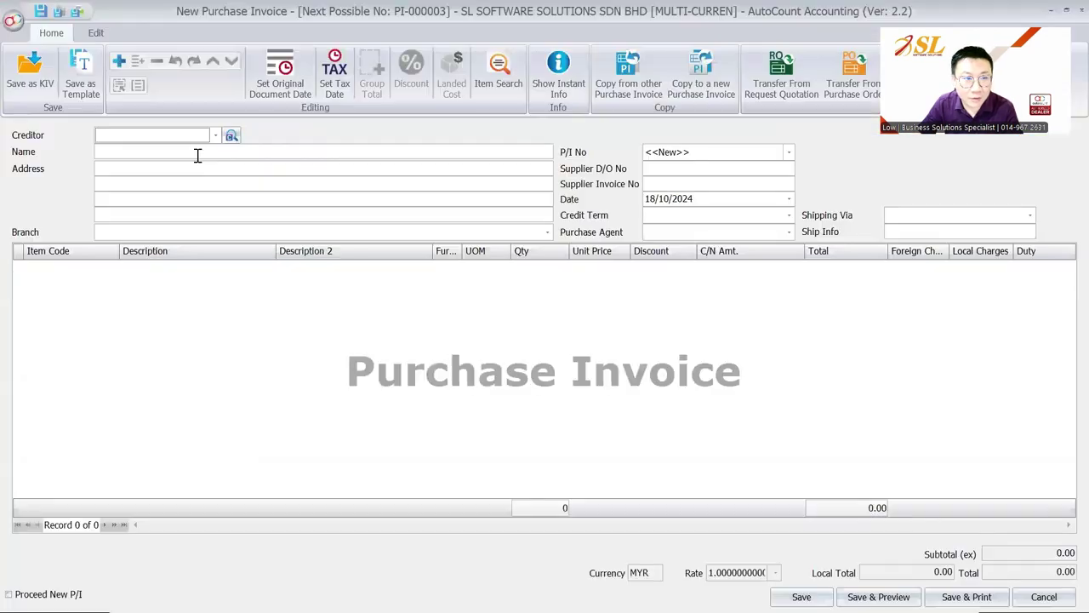
{"action": "right_click", "coordinate": [277, 341]}
{"action": "left_click", "coordinate": [350, 36]}
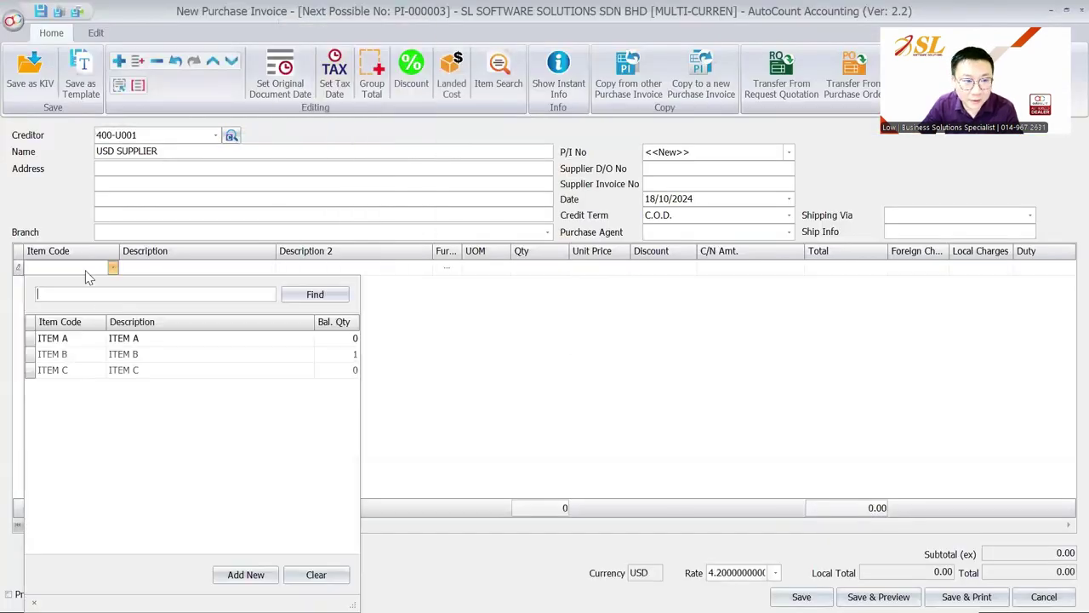
{"action": "double_click", "coordinate": [134, 370]}
{"action": "left_click", "coordinate": [539, 269]}
{"action": "type", "text": "1"}
{"action": "key", "text": "Return"}
{"action": "type", "text": "100"}
{"action": "key", "text": "Return"}
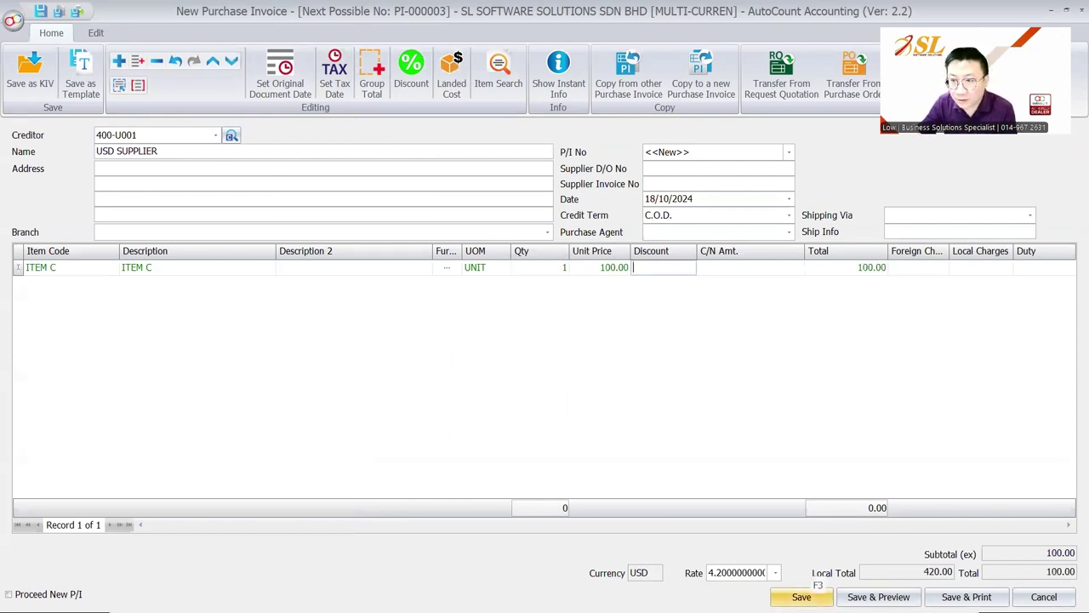
Save the purchase invoice as PI-000003 without a supplier invoice number.
{"action": "left_click", "coordinate": [800, 597]}
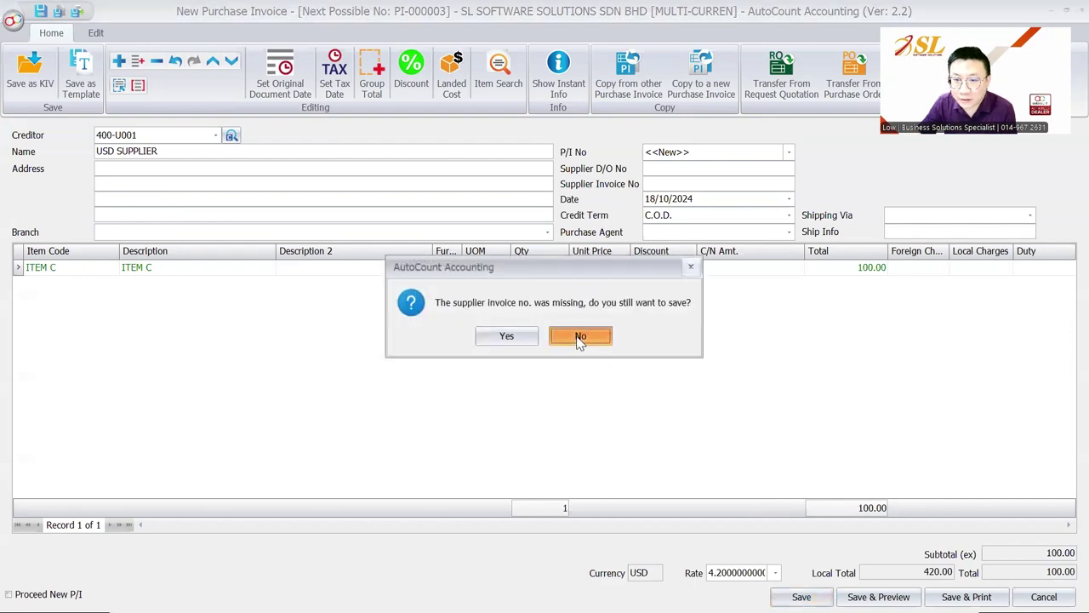
{"action": "left_click", "coordinate": [579, 337]}
{"action": "left_click", "coordinate": [800, 597]}
{"action": "left_click", "coordinate": [511, 336]}
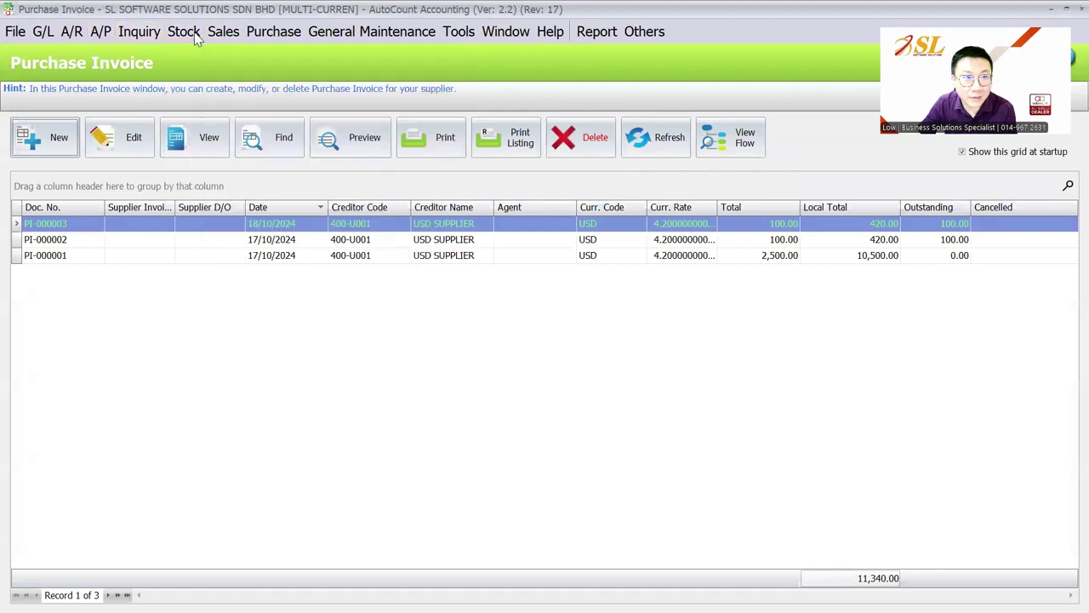
Look up ITEM C's record in the stock item list.
{"action": "left_click", "coordinate": [184, 30]}
{"action": "left_click", "coordinate": [271, 296]}
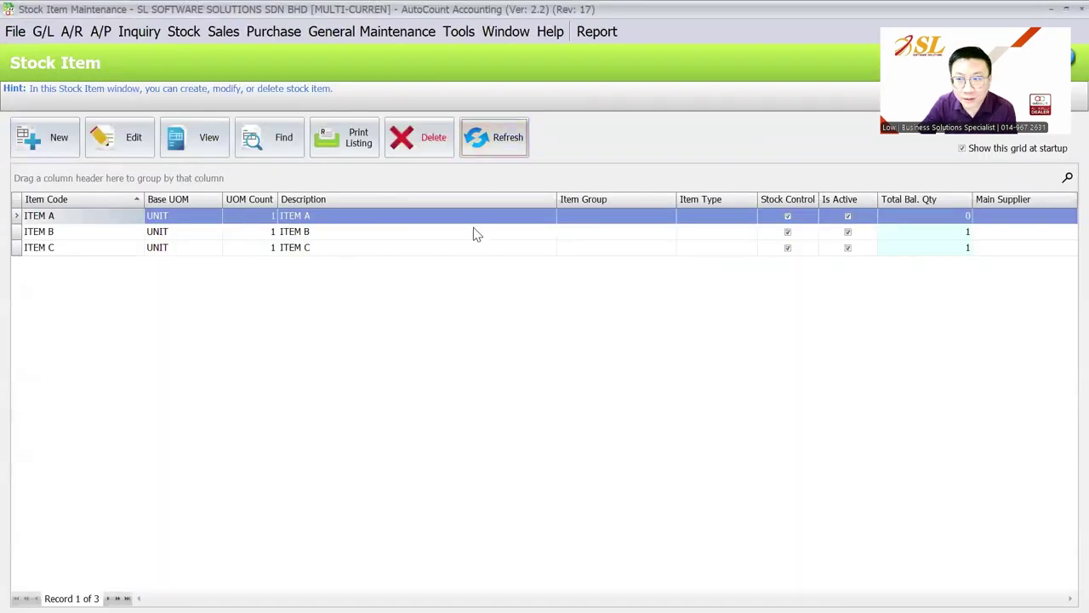
{"action": "left_click", "coordinate": [474, 233]}
{"action": "double_click", "coordinate": [474, 249]}
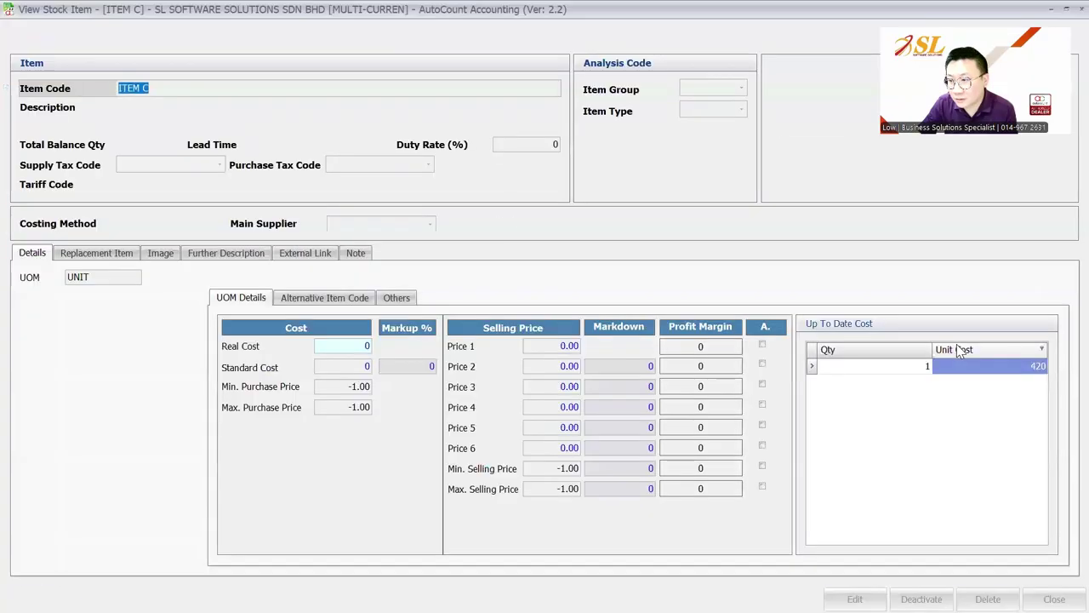
{"action": "key", "text": "Escape"}
{"action": "left_click", "coordinate": [223, 31]}
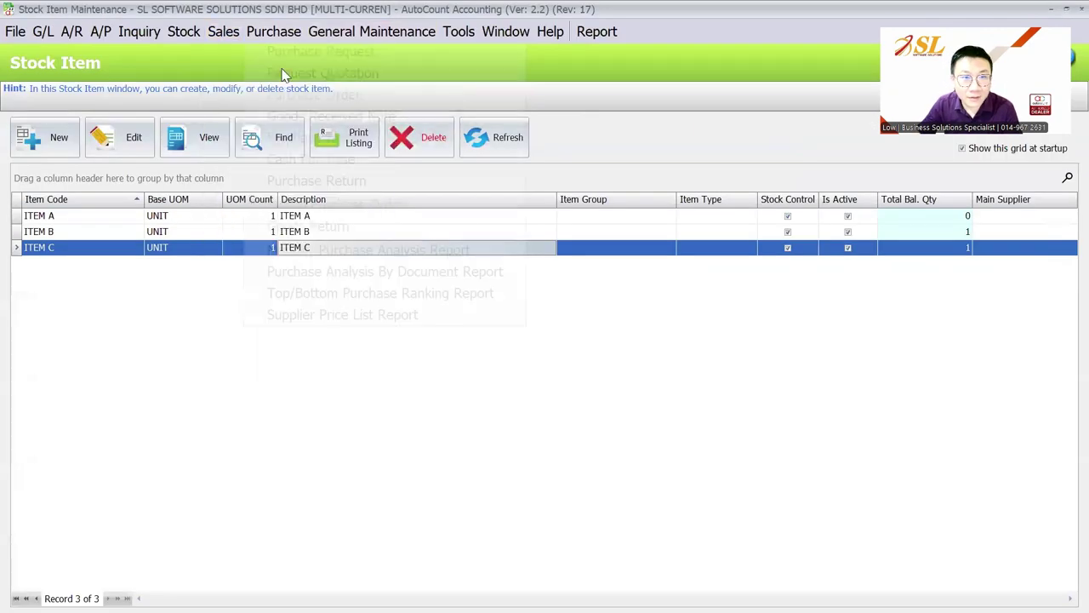
Add a foreign landing charge of 10 to PI-000003 and save it.
{"action": "left_click", "coordinate": [273, 30]}
{"action": "left_click", "coordinate": [327, 143]}
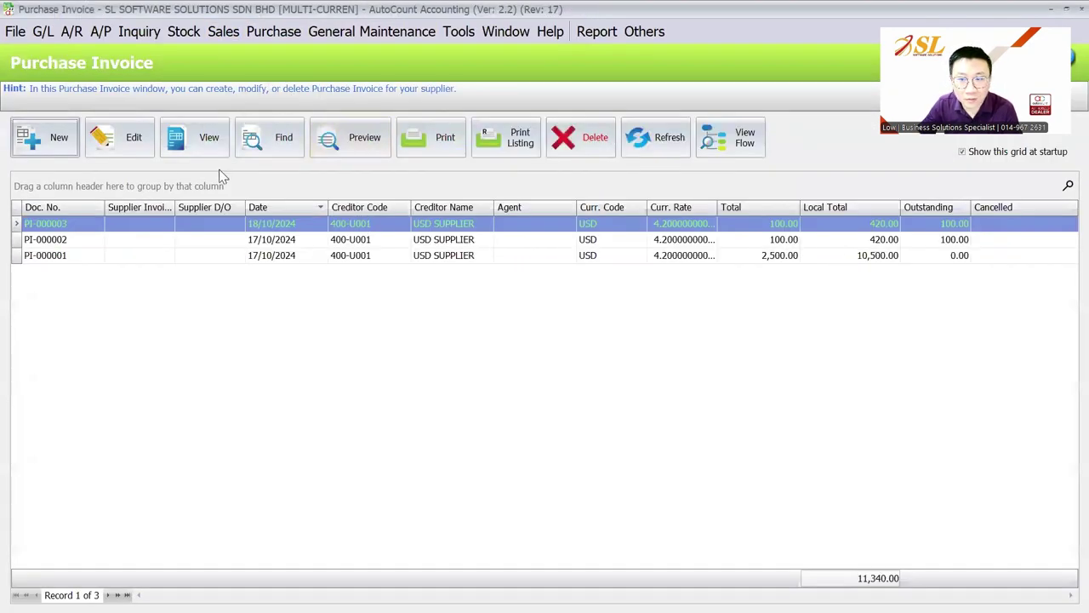
{"action": "left_click", "coordinate": [131, 138]}
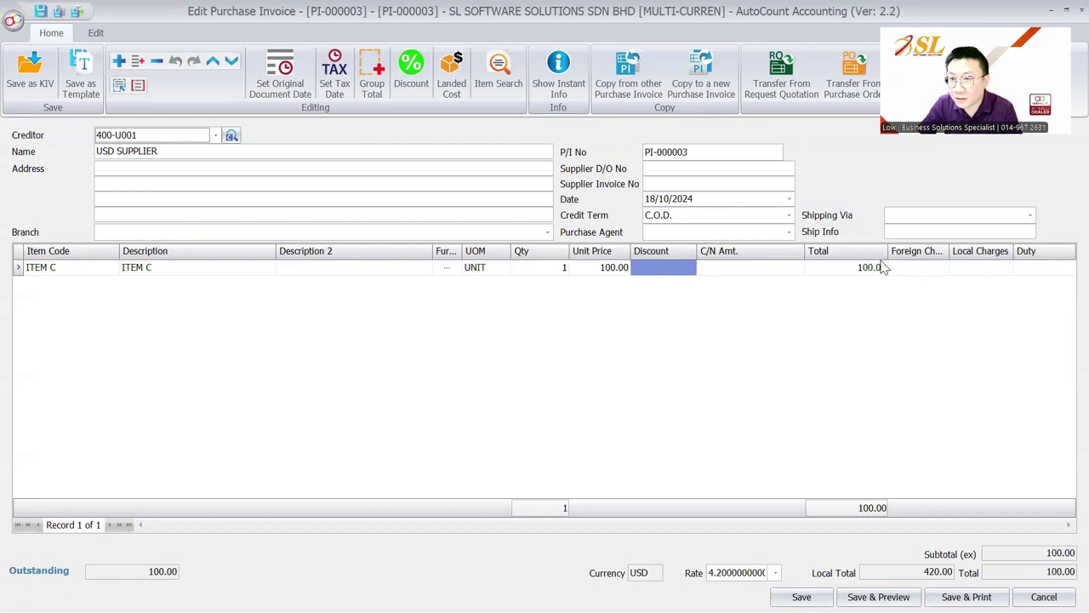
{"action": "left_click", "coordinate": [451, 88]}
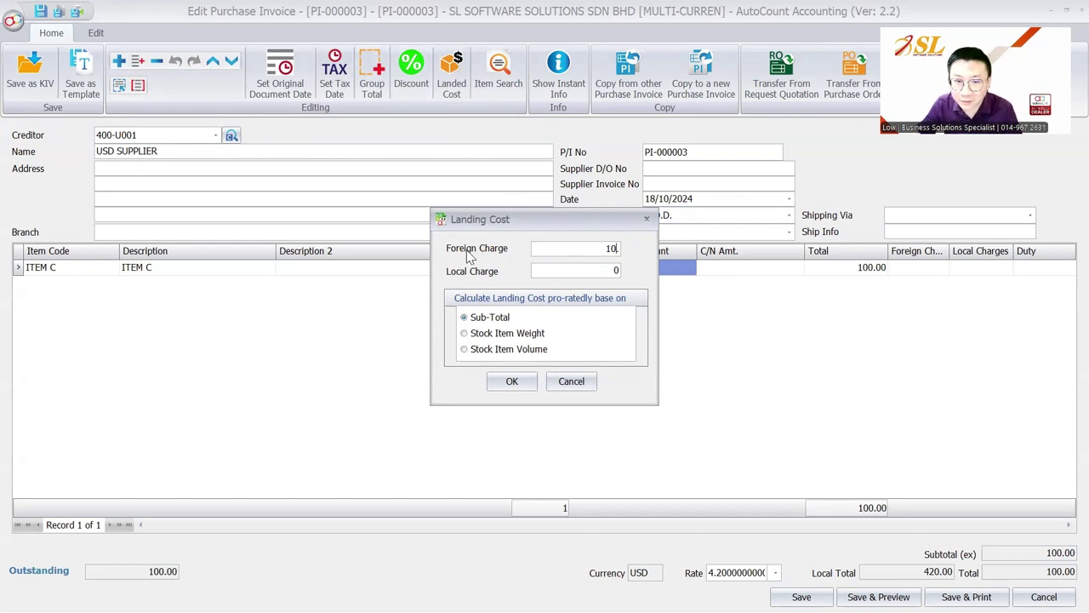
{"action": "left_click_drag", "start_coordinate": [545, 220], "coordinate": [526, 258]}
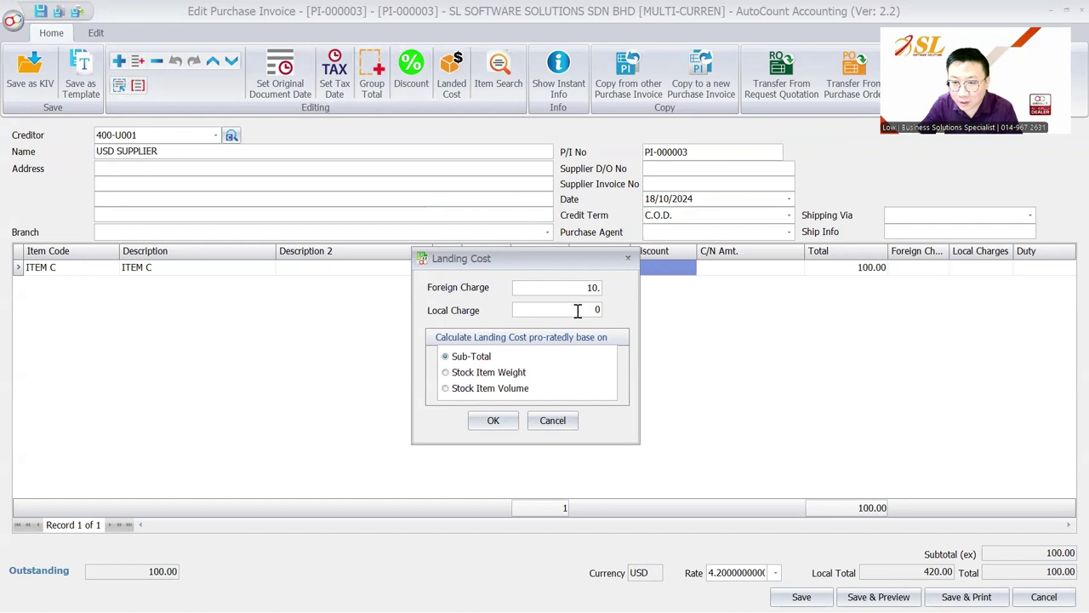
{"action": "left_click", "coordinate": [493, 421]}
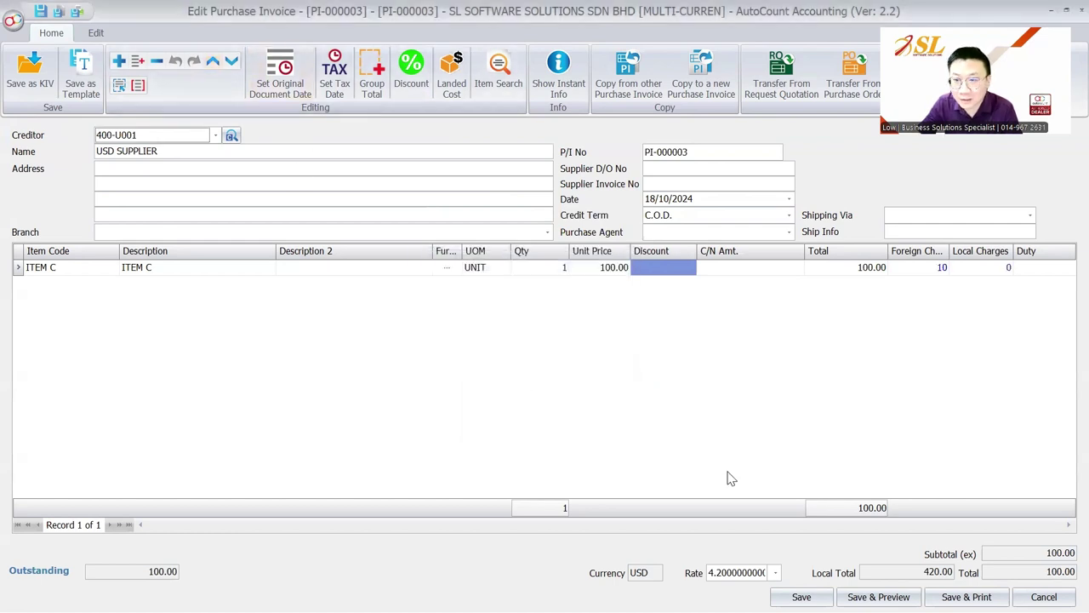
{"action": "left_click", "coordinate": [800, 597]}
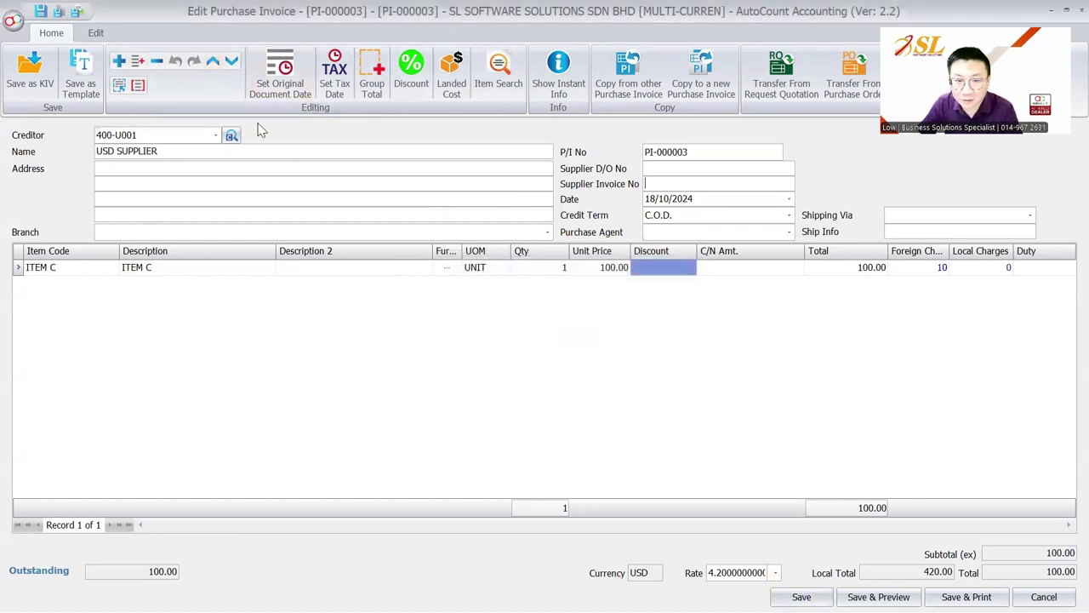
{"action": "left_click", "coordinate": [800, 597]}
{"action": "left_click", "coordinate": [507, 336]}
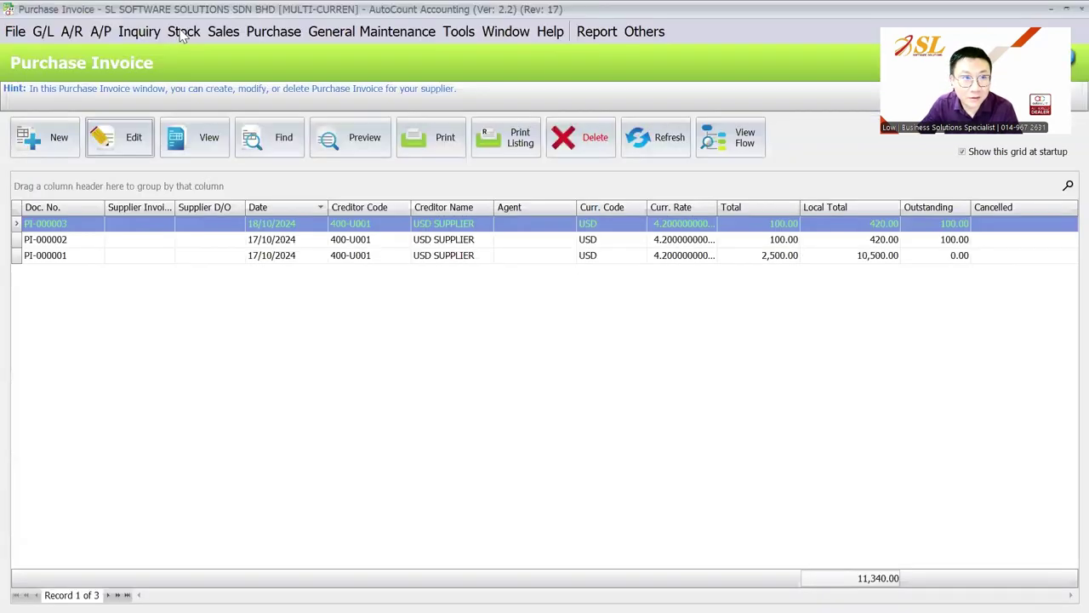
Recheck ITEM C's unit cost in Stock Item Maintenance, then reopen the purchase invoice list.
{"action": "left_click", "coordinate": [182, 31]}
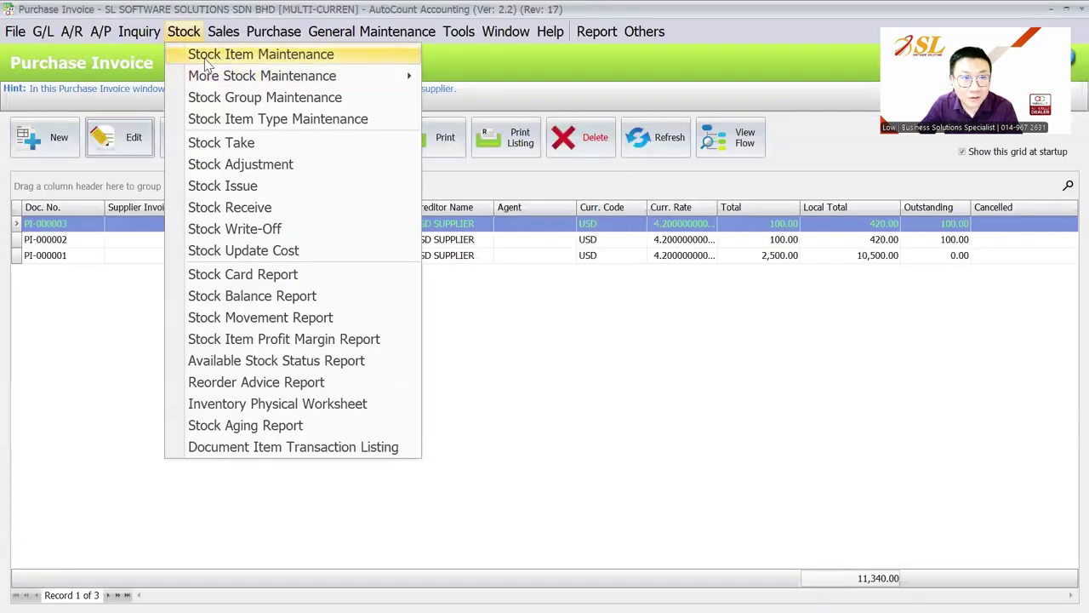
{"action": "left_click", "coordinate": [194, 56]}
{"action": "left_click", "coordinate": [497, 141]}
{"action": "double_click", "coordinate": [255, 248]}
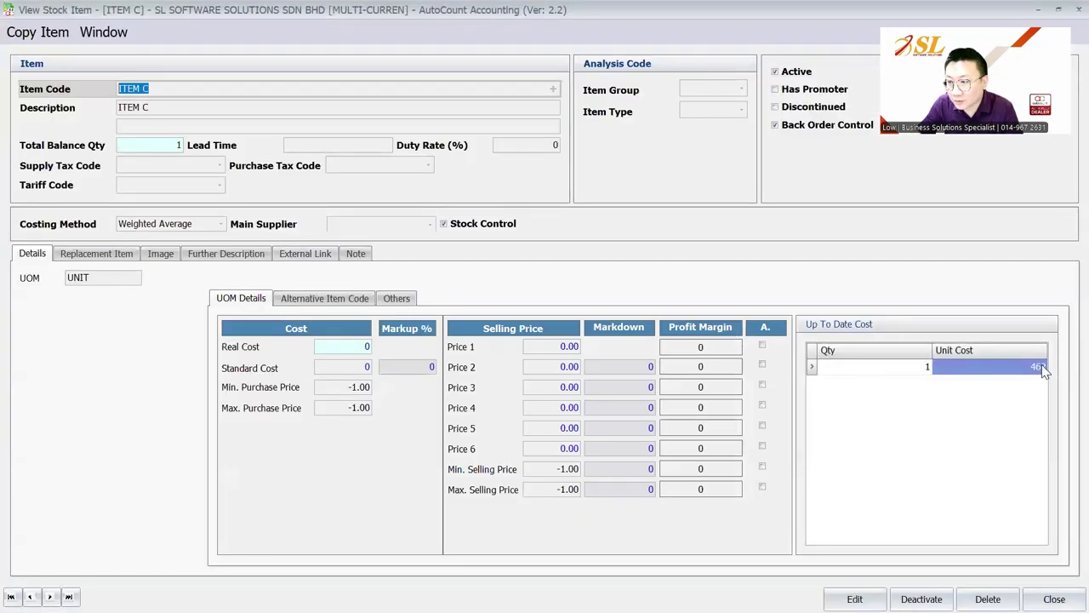
{"action": "key", "text": "Escape"}
{"action": "left_click", "coordinate": [274, 32]}
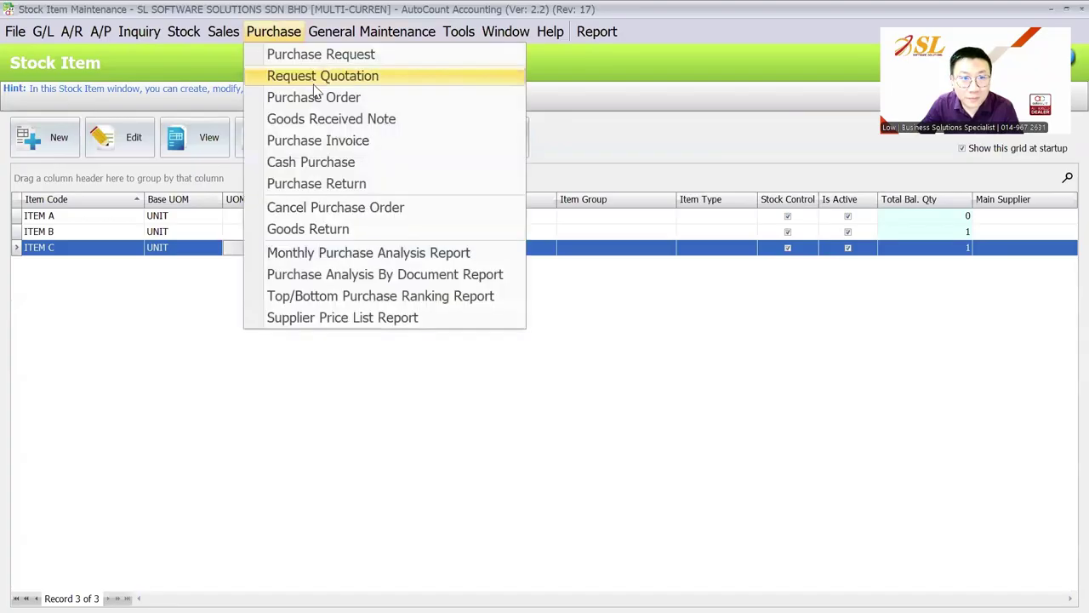
{"action": "left_click", "coordinate": [331, 143]}
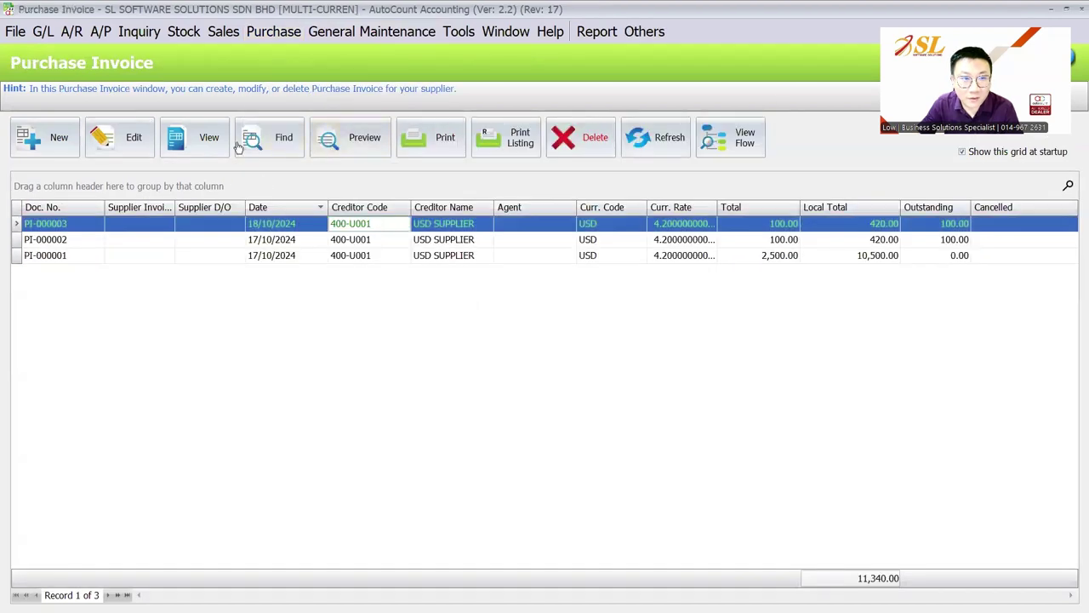
Add a local landing charge of 10 to PI-000003 and save it.
{"action": "left_click", "coordinate": [140, 146]}
{"action": "left_click", "coordinate": [451, 77]}
{"action": "key", "text": "Tab"}
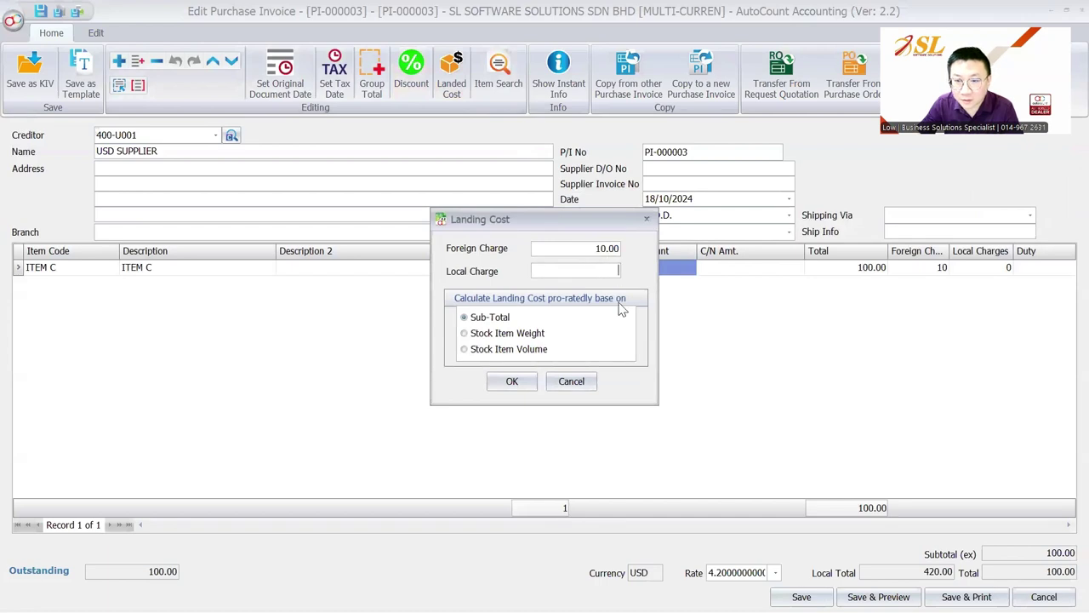
{"action": "type", "text": "10"}
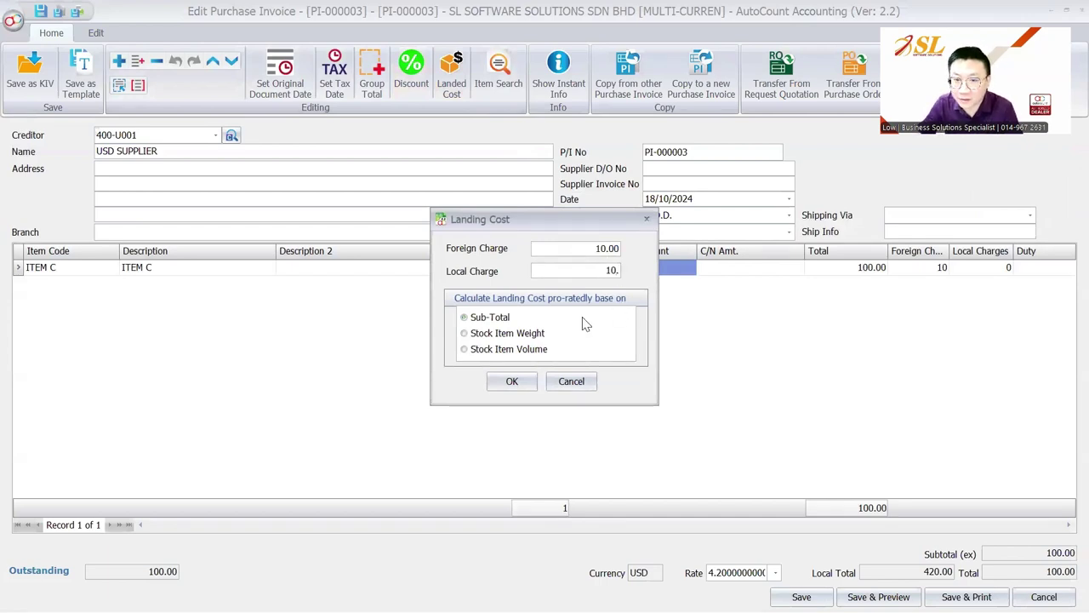
{"action": "left_click", "coordinate": [502, 387]}
{"action": "left_click", "coordinate": [802, 596]}
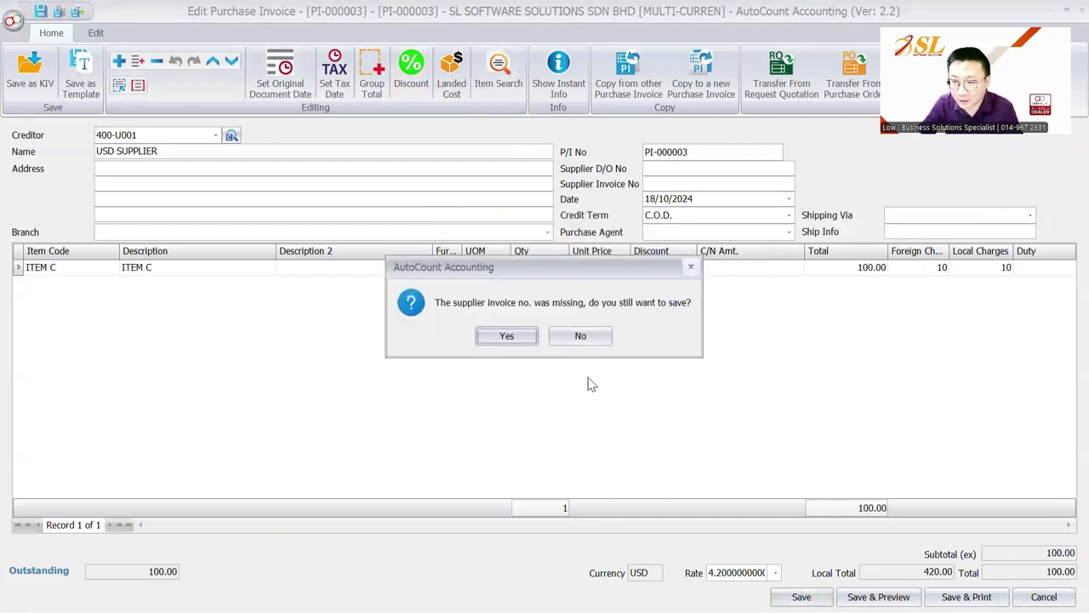
{"action": "left_click", "coordinate": [503, 338]}
Confirm ITEM C's up-to-date unit cost is now 472 in Stock Item Maintenance.
{"action": "left_click", "coordinate": [192, 34]}
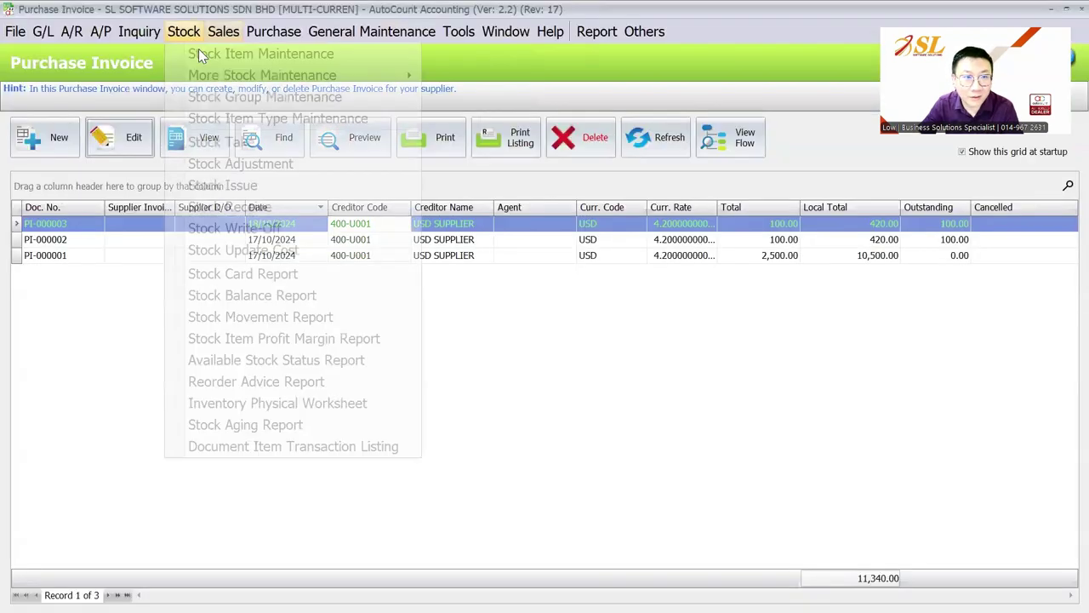
{"action": "left_click", "coordinate": [198, 49]}
{"action": "double_click", "coordinate": [294, 251]}
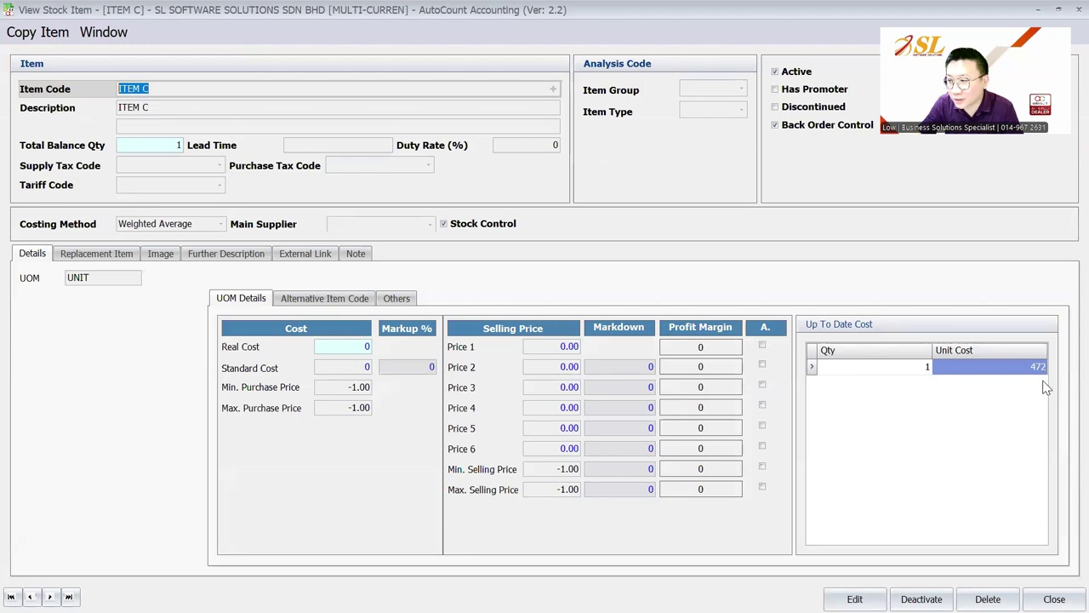
{"action": "key", "text": "Escape"}
{"action": "left_click", "coordinate": [273, 31]}
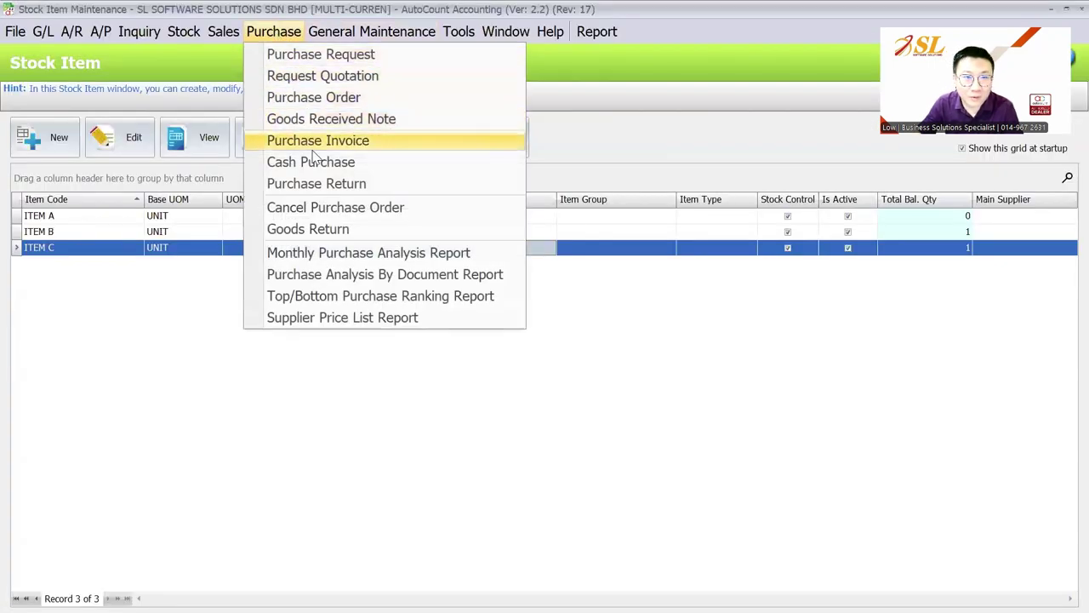
Enter a duty of 8 on ITEM C's line in PI-000003 and save.
{"action": "left_click", "coordinate": [315, 138]}
{"action": "left_click", "coordinate": [146, 150]}
{"action": "left_click", "coordinate": [1036, 269]}
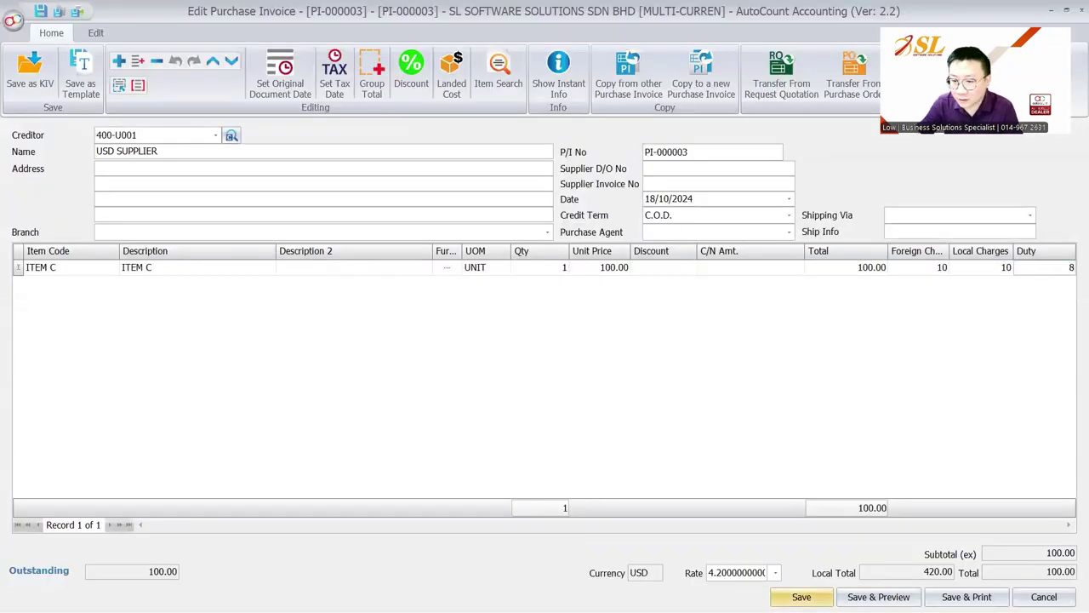
{"action": "type", "text": "8"}
{"action": "left_click", "coordinate": [801, 597]}
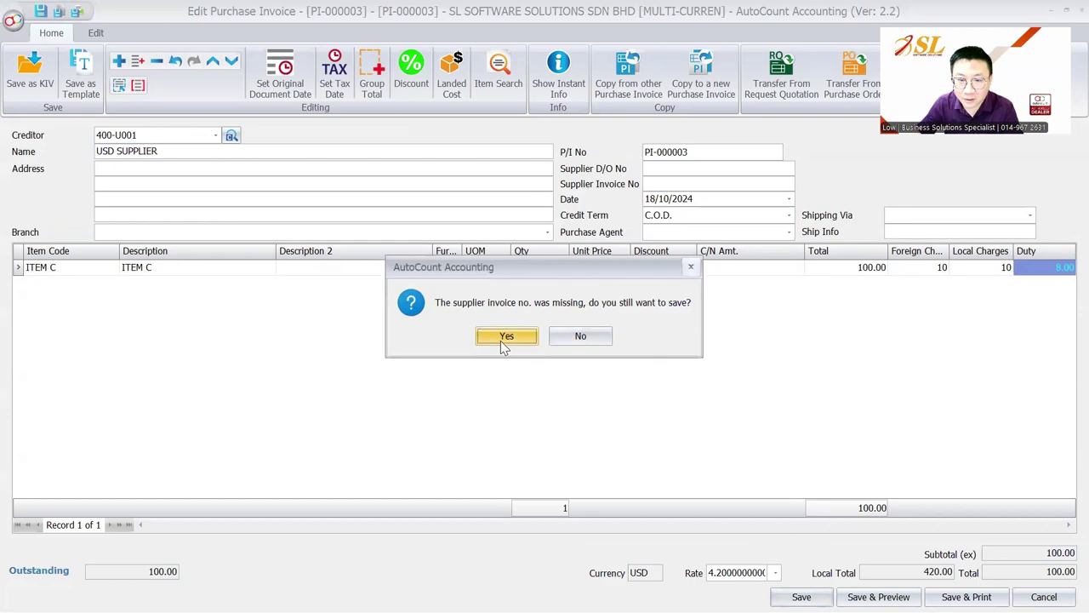
{"action": "left_click", "coordinate": [505, 336]}
Verify ITEM C's up-to-date unit cost is 480, then reopen PI-000003.
{"action": "left_click", "coordinate": [182, 32]}
{"action": "left_click", "coordinate": [209, 49]}
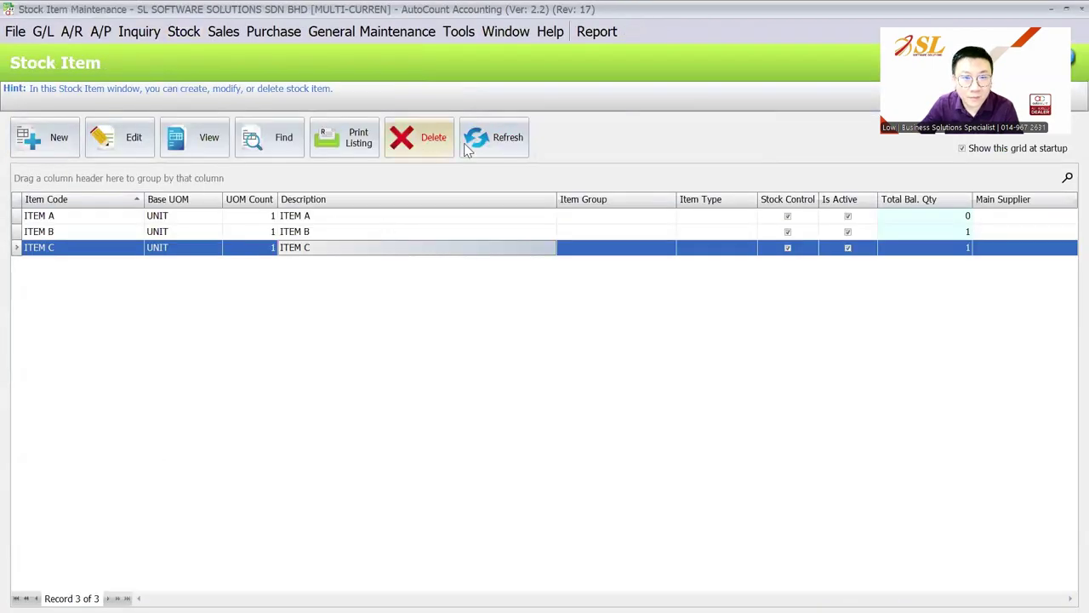
{"action": "double_click", "coordinate": [401, 249]}
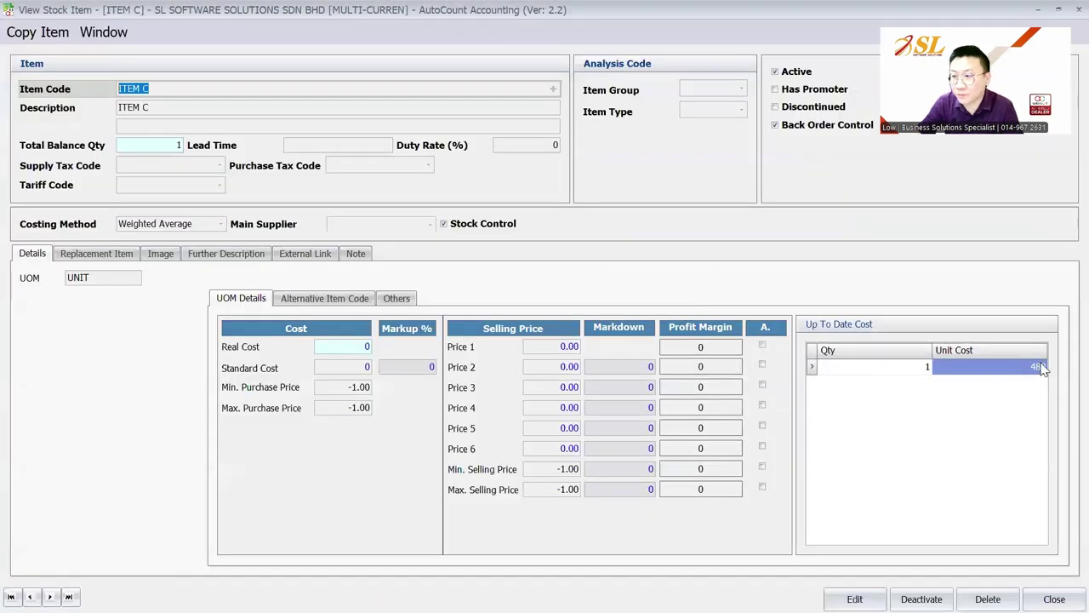
{"action": "key", "text": "Escape"}
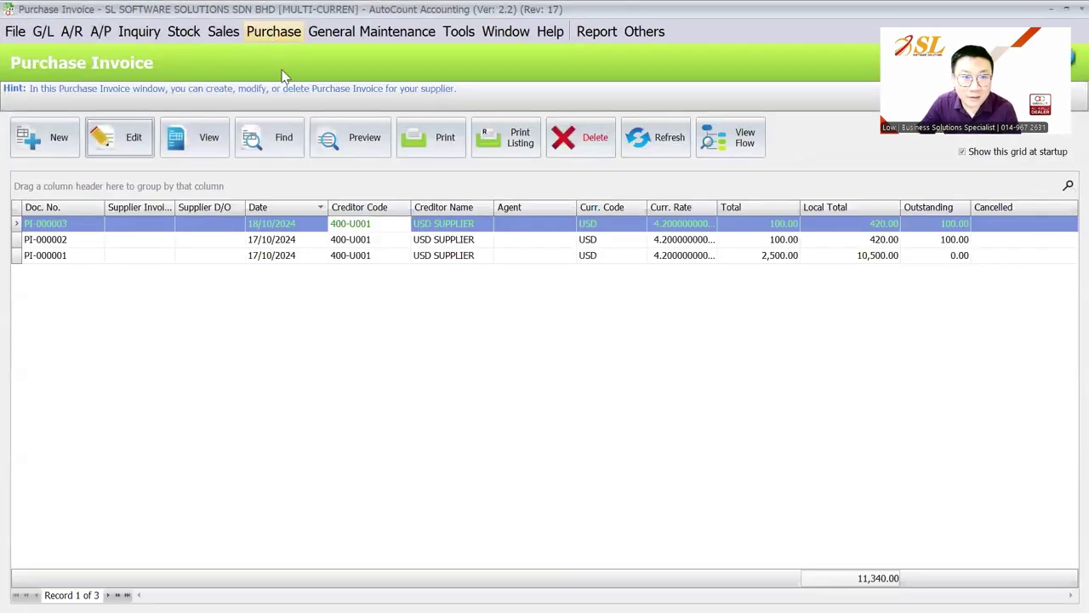
{"action": "left_click", "coordinate": [273, 32]}
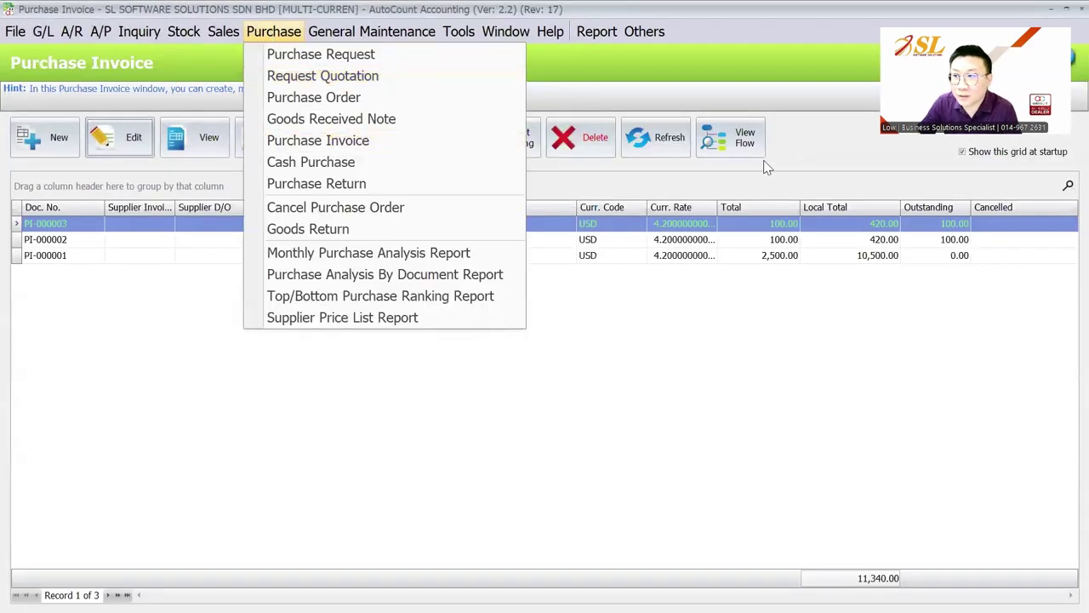
{"action": "left_click", "coordinate": [805, 180]}
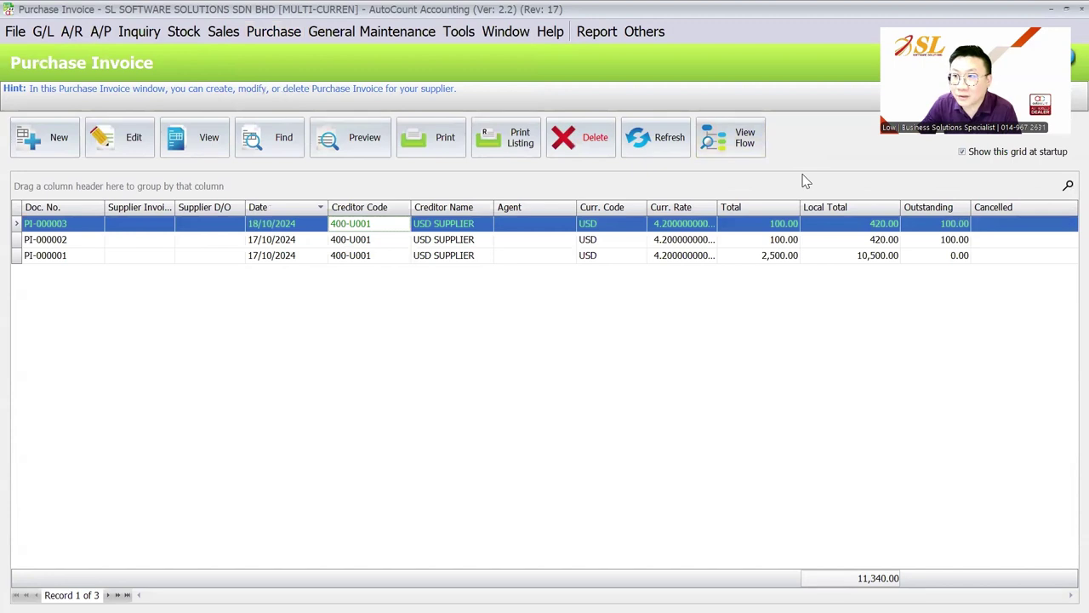
{"action": "key", "text": "Return"}
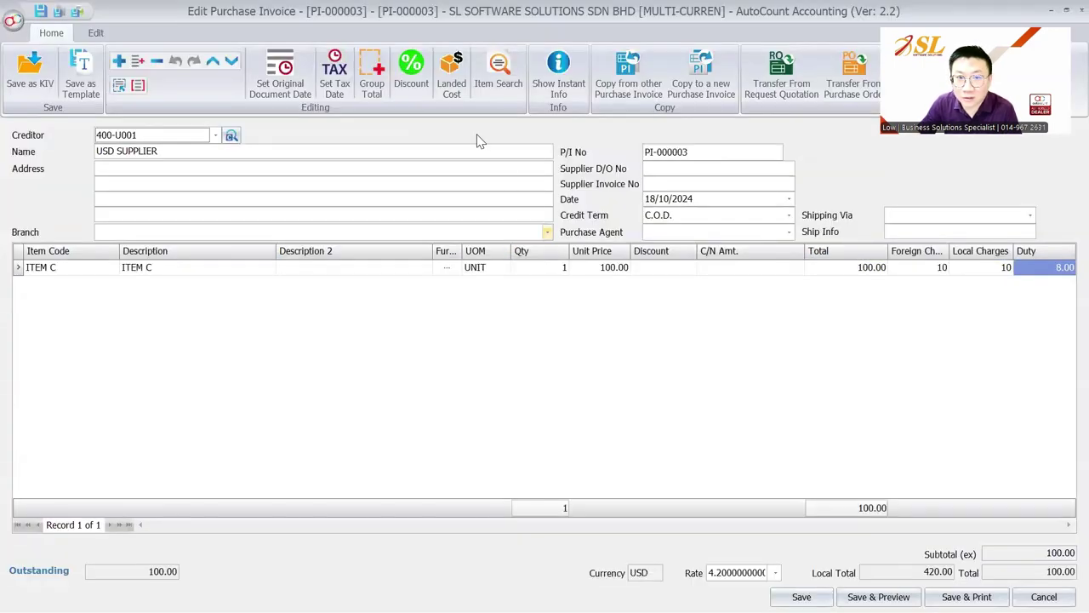
Review PI-000003's landing charges unchanged, close the invoice and its list, and leave AutoCount.
{"action": "left_click", "coordinate": [464, 89]}
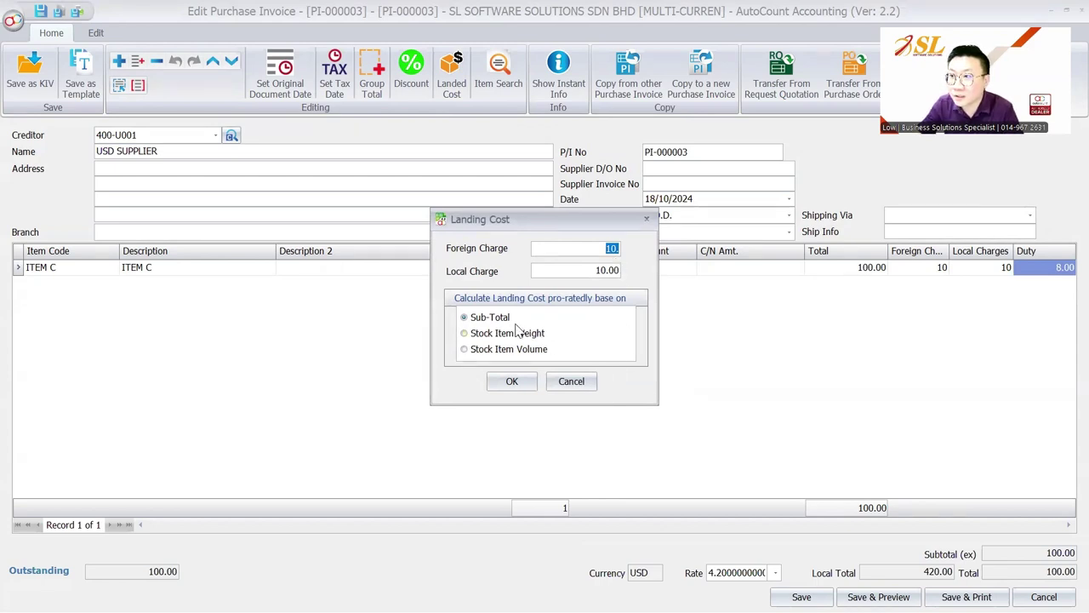
{"action": "left_click", "coordinate": [589, 382]}
{"action": "key", "text": "Escape"}
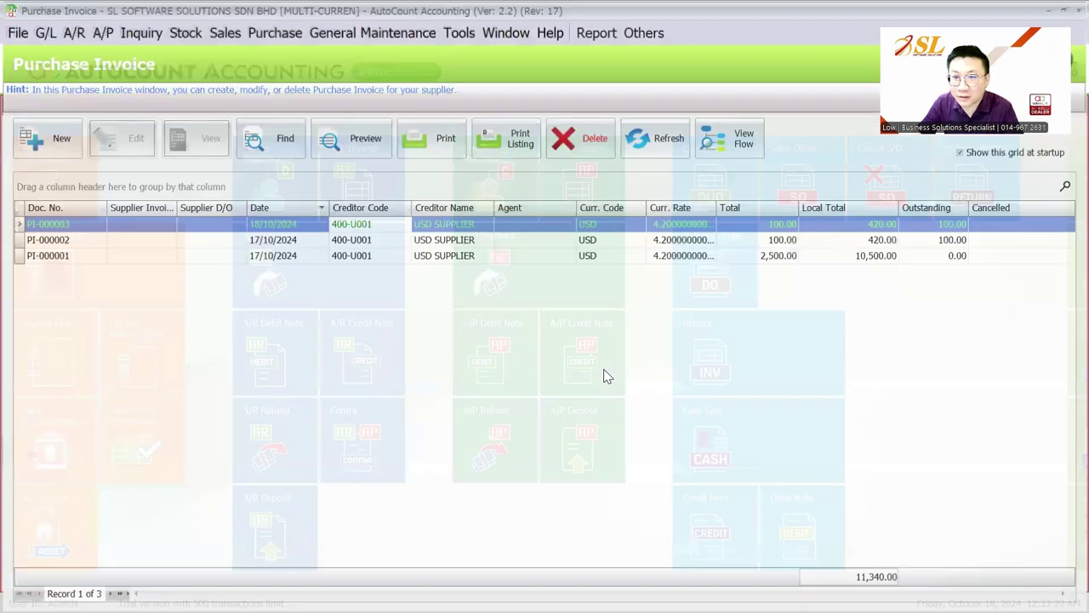
{"action": "key", "text": "Escape"}
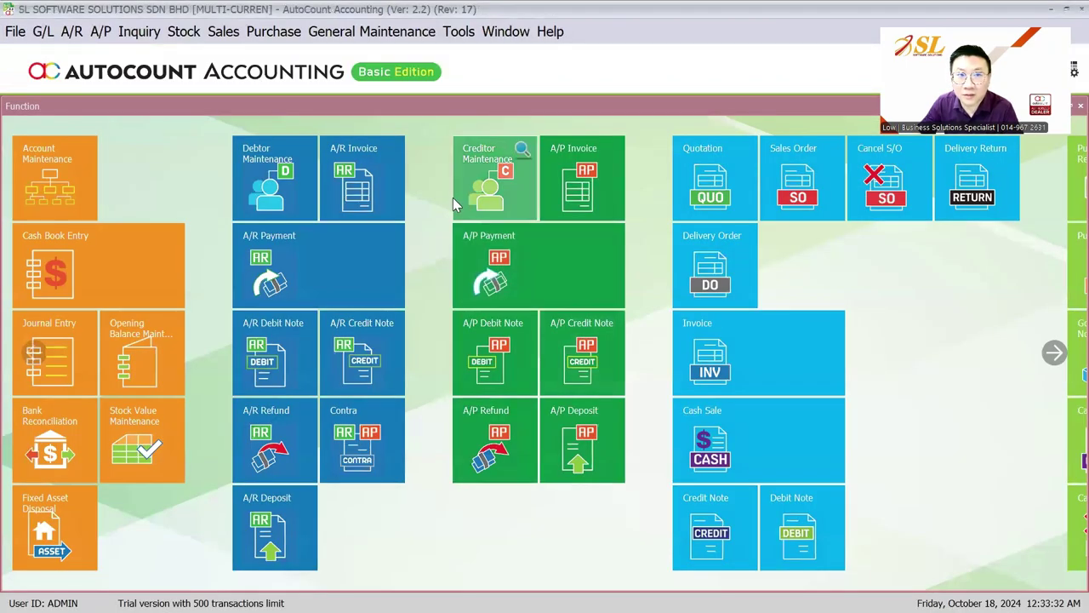
{"action": "key", "text": "super"}
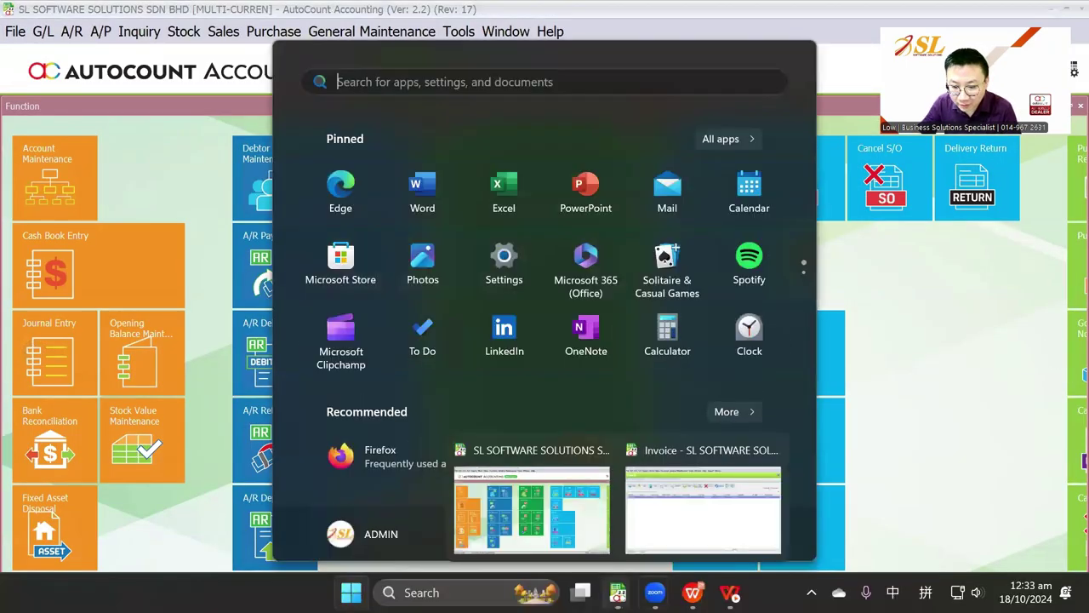